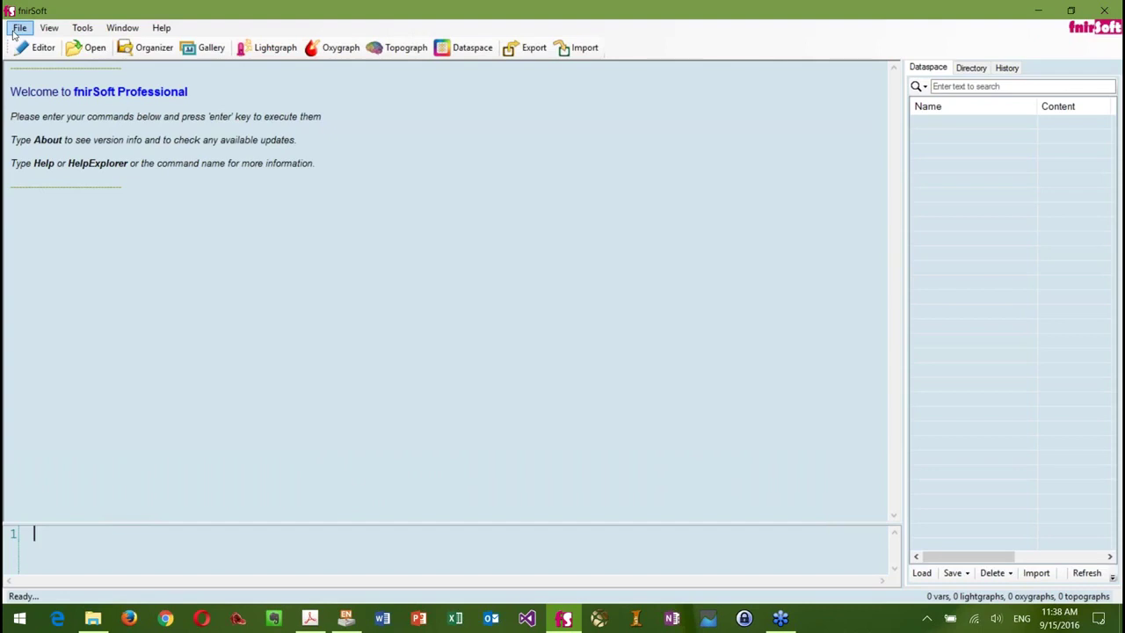
Open the sample data file HA_25_1_07301658.nir and load its associated marker file.
{"action": "left_click", "coordinate": [15, 29]}
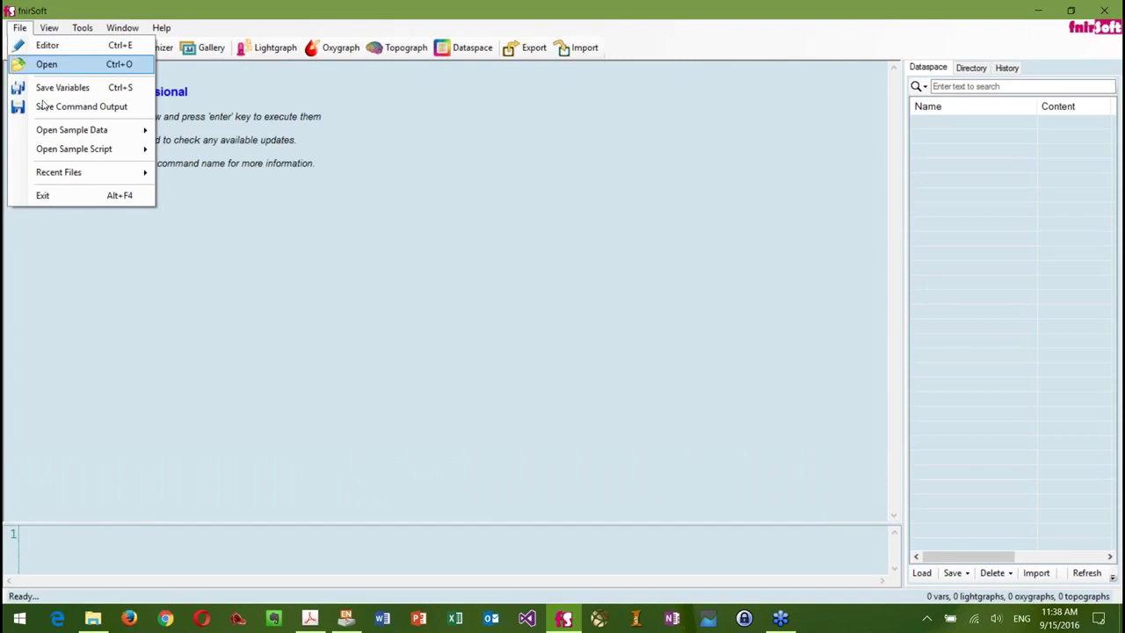
{"action": "mouse_move", "coordinate": [53, 131]}
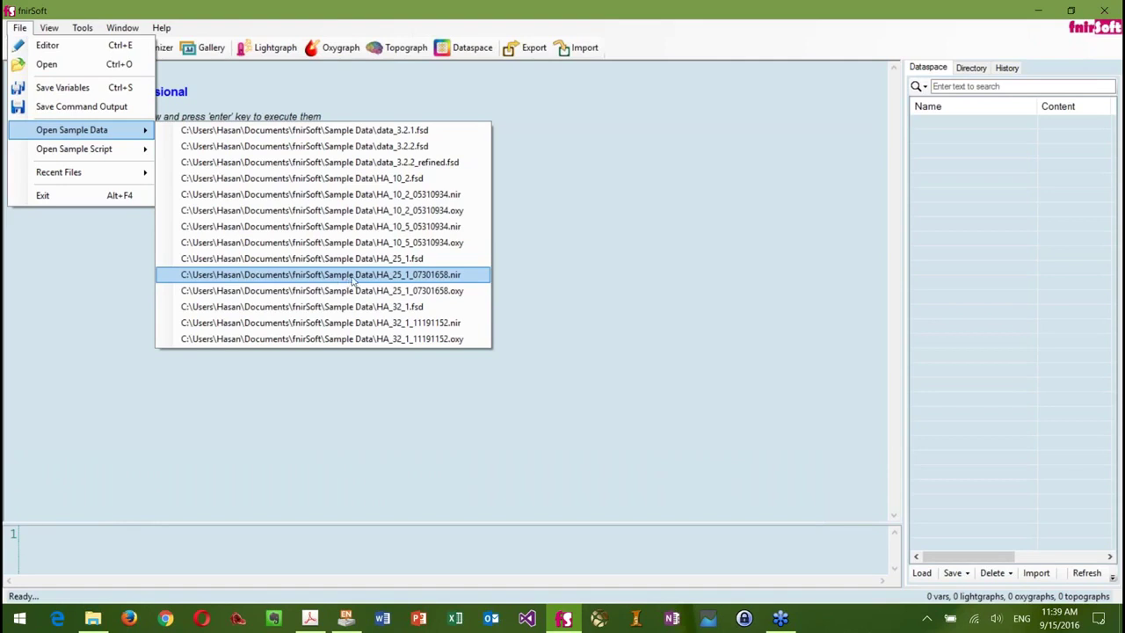
{"action": "left_click", "coordinate": [371, 275]}
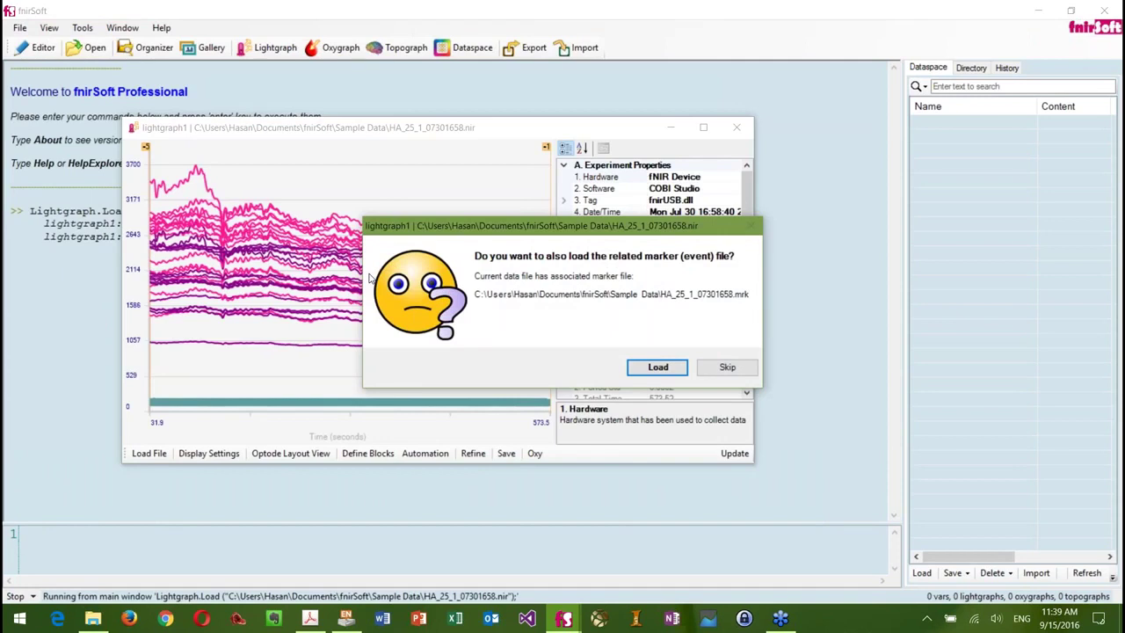
{"action": "left_click_drag", "start_coordinate": [525, 232], "coordinate": [464, 222]}
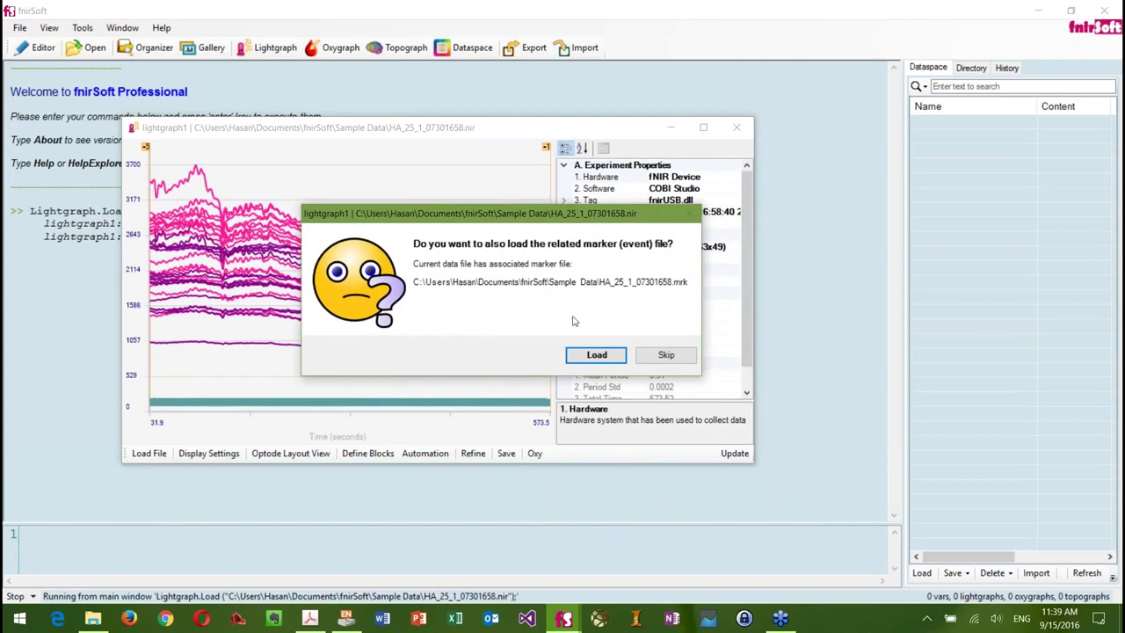
{"action": "left_click", "coordinate": [594, 355]}
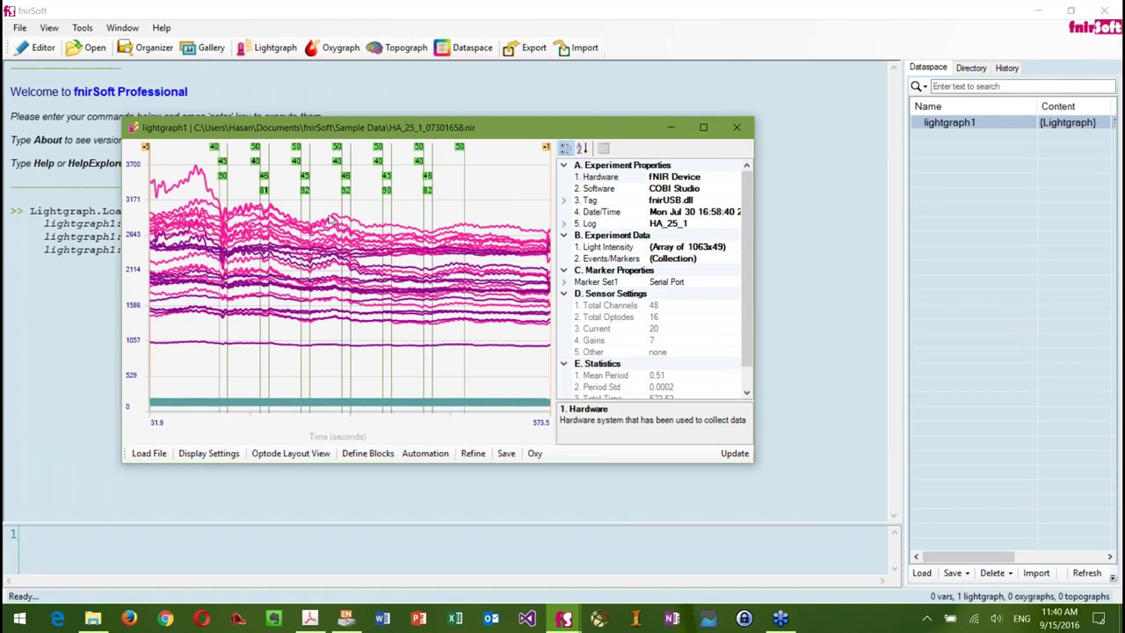
In the lightgraph's display settings, exclude the wAmbient and w850 wavelengths so that only w730 is plotted.
{"action": "mouse_move", "coordinate": [360, 226]}
{"action": "right_click", "coordinate": [369, 205]}
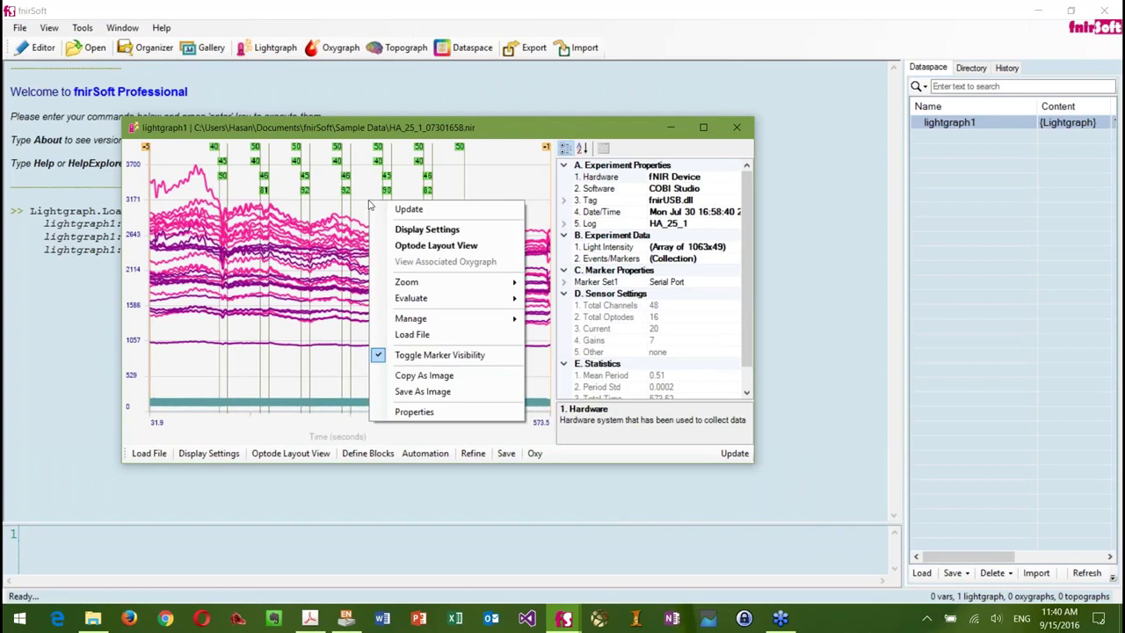
{"action": "left_click", "coordinate": [408, 229]}
{"action": "left_click_drag", "start_coordinate": [413, 188], "coordinate": [597, 192]}
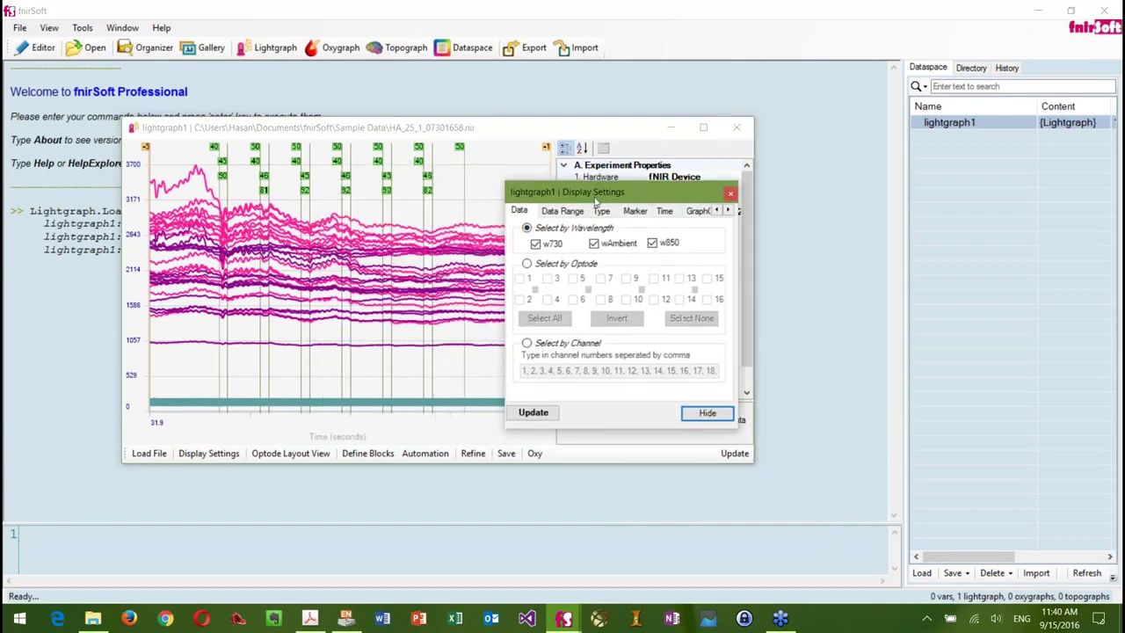
{"action": "left_click", "coordinate": [603, 248]}
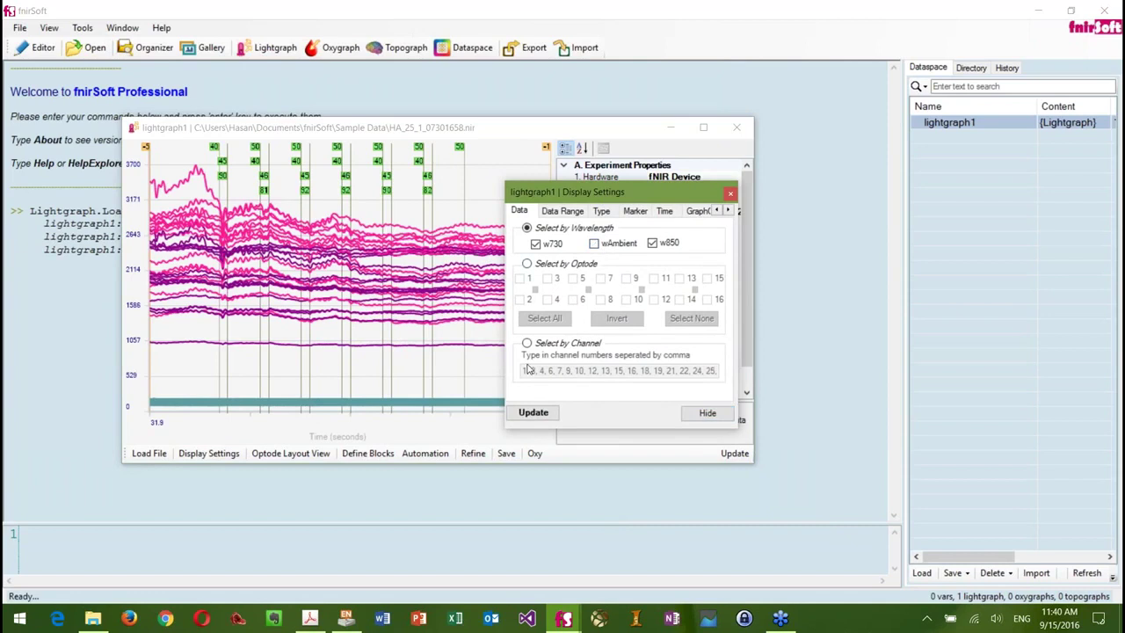
{"action": "left_click", "coordinate": [533, 412]}
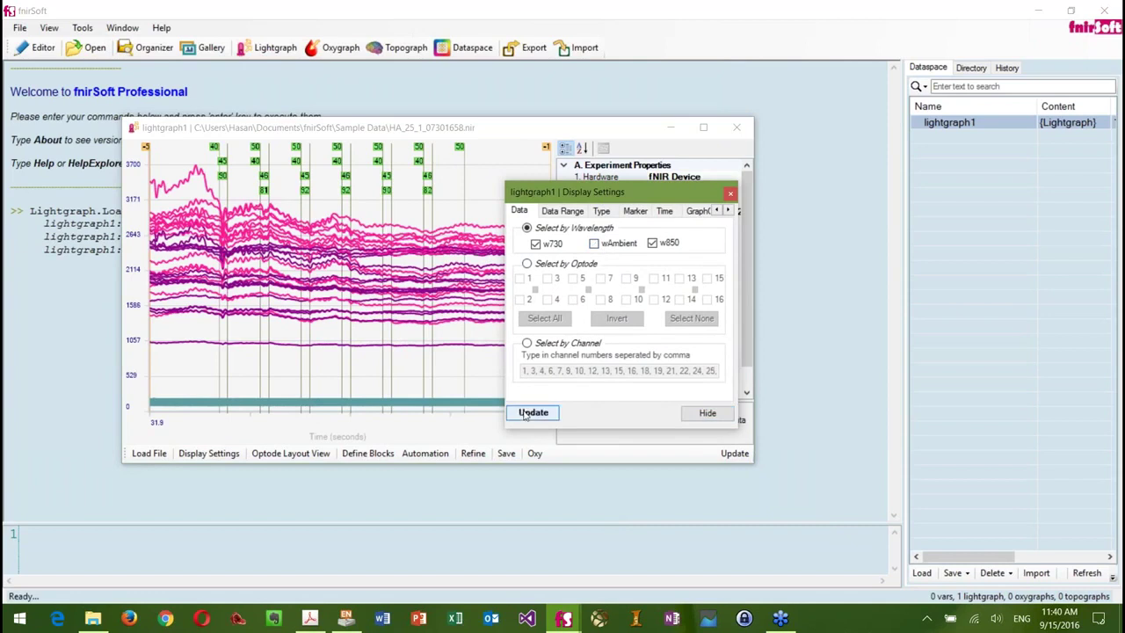
{"action": "left_click", "coordinate": [652, 243]}
{"action": "left_click", "coordinate": [531, 413]}
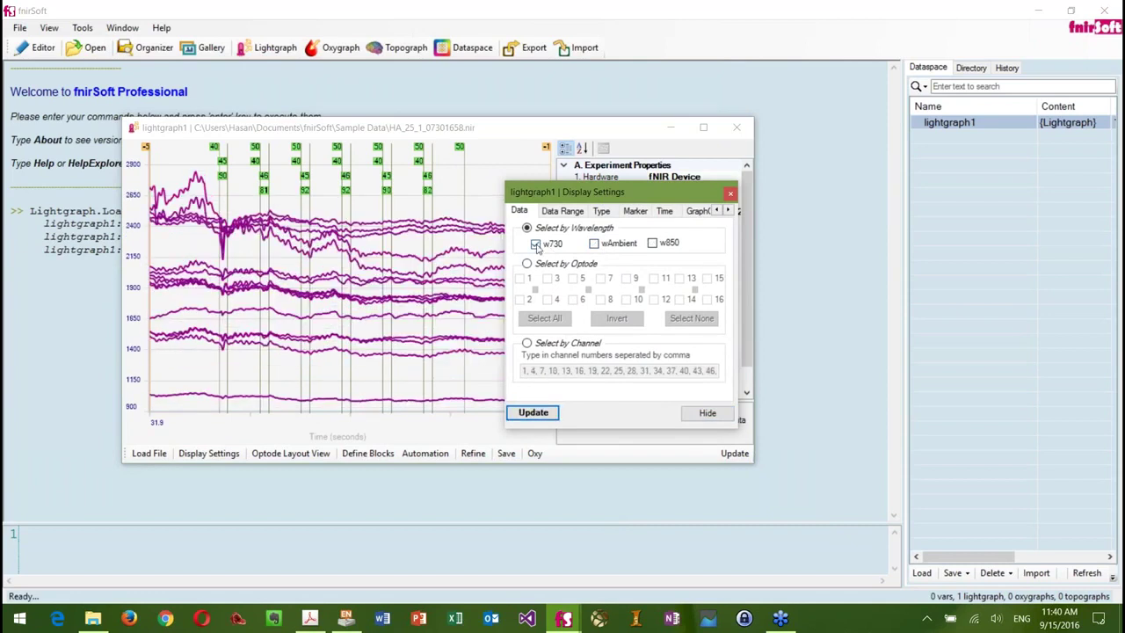
Switch the data selection to optodes, plot optodes 1 to 4, and add optodes 13 to 16 to the graph.
{"action": "left_click", "coordinate": [536, 263]}
{"action": "left_click", "coordinate": [540, 320]}
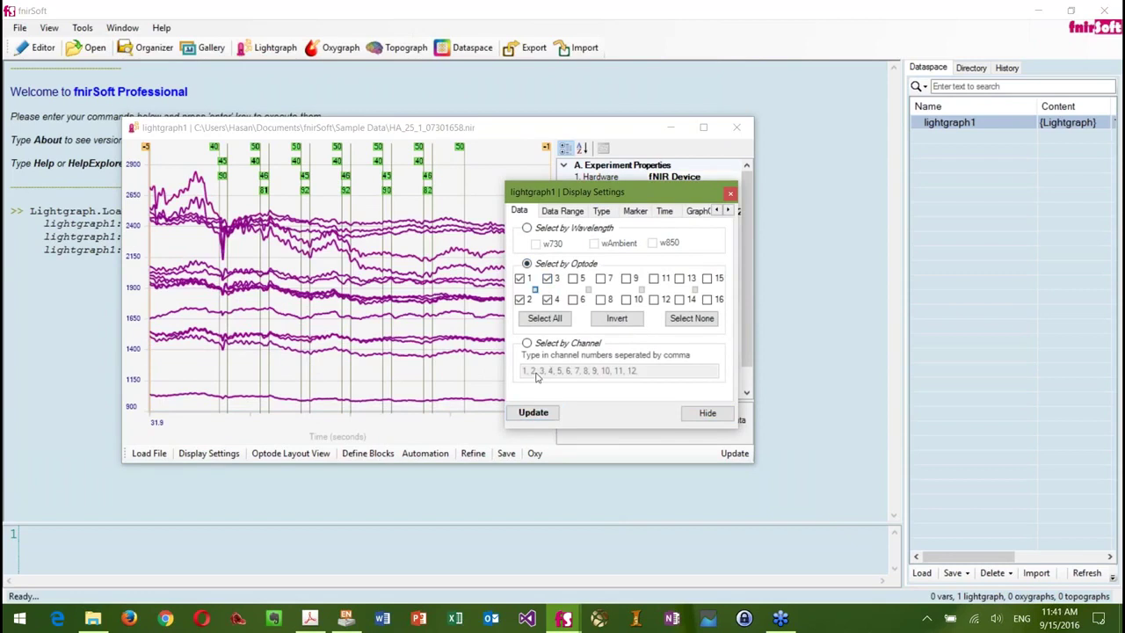
{"action": "left_click", "coordinate": [533, 412]}
{"action": "left_click", "coordinate": [679, 278]}
{"action": "left_click", "coordinate": [679, 298]}
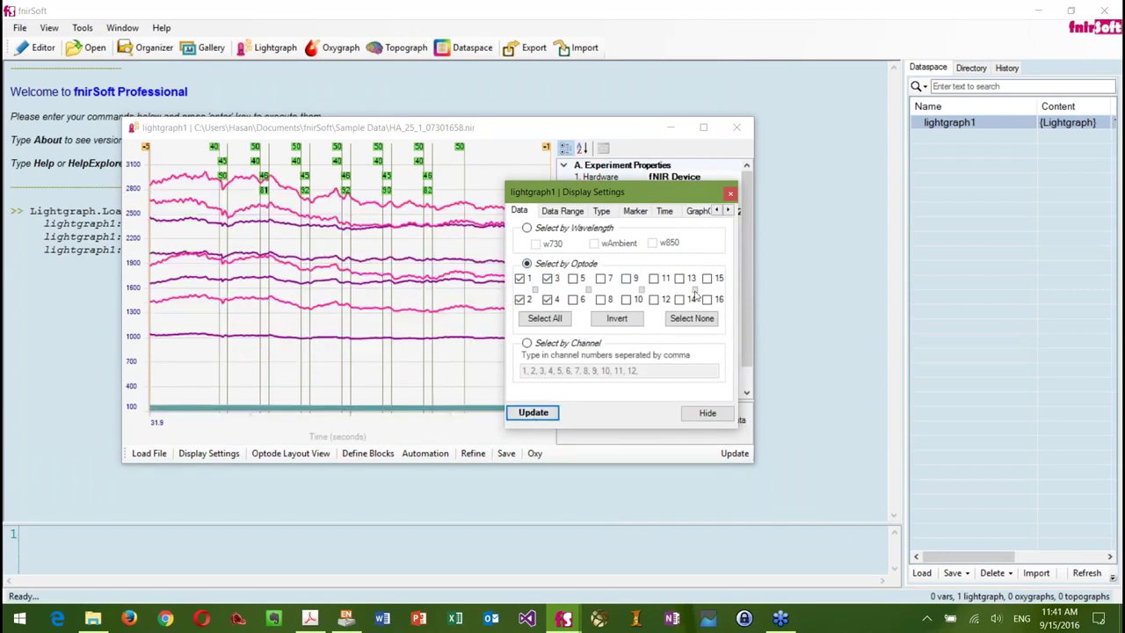
{"action": "left_click", "coordinate": [707, 278]}
{"action": "left_click", "coordinate": [707, 299]}
{"action": "left_click", "coordinate": [533, 412]}
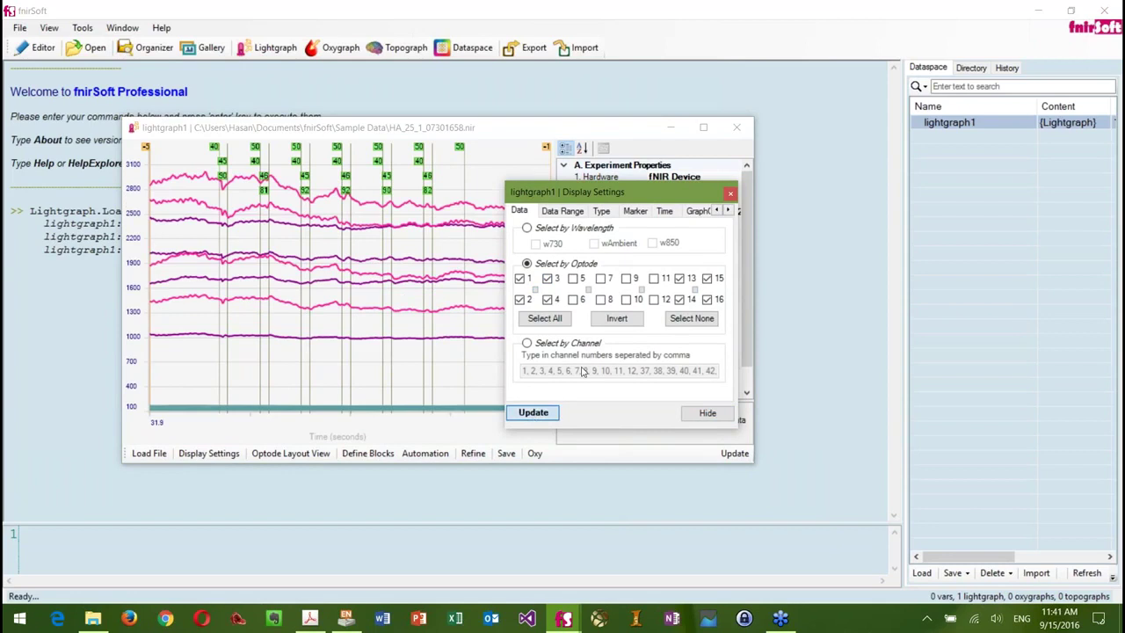
Invert the optode selection and update the lightgraph to plot optodes 5 to 12.
{"action": "left_click", "coordinate": [616, 318]}
{"action": "left_click", "coordinate": [533, 412]}
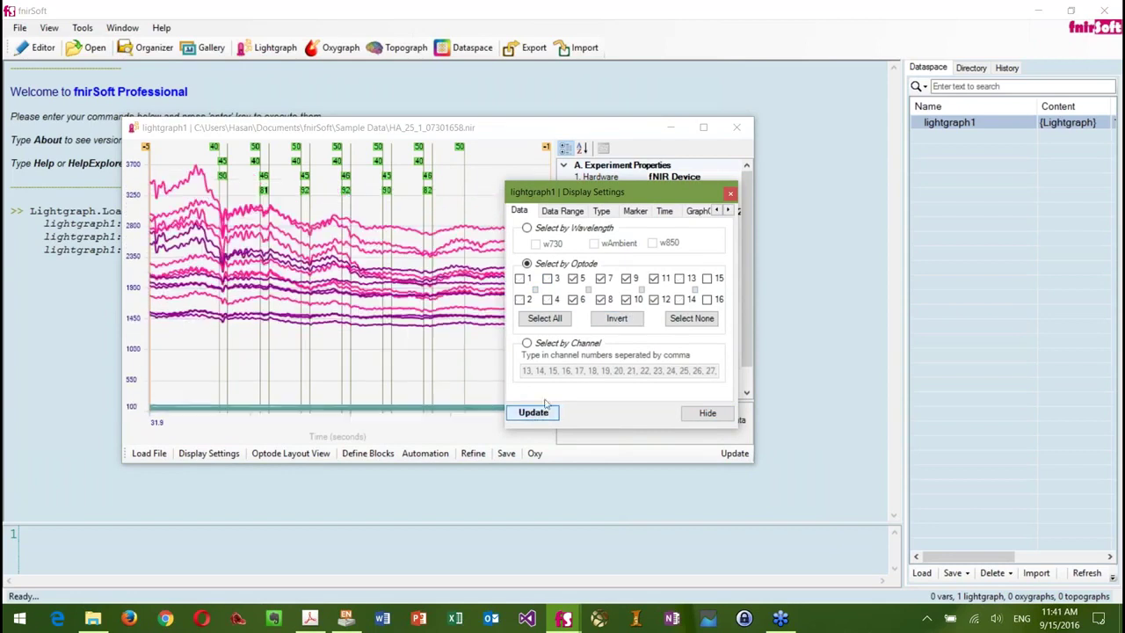
{"action": "left_click_drag", "start_coordinate": [652, 188], "coordinate": [685, 174]}
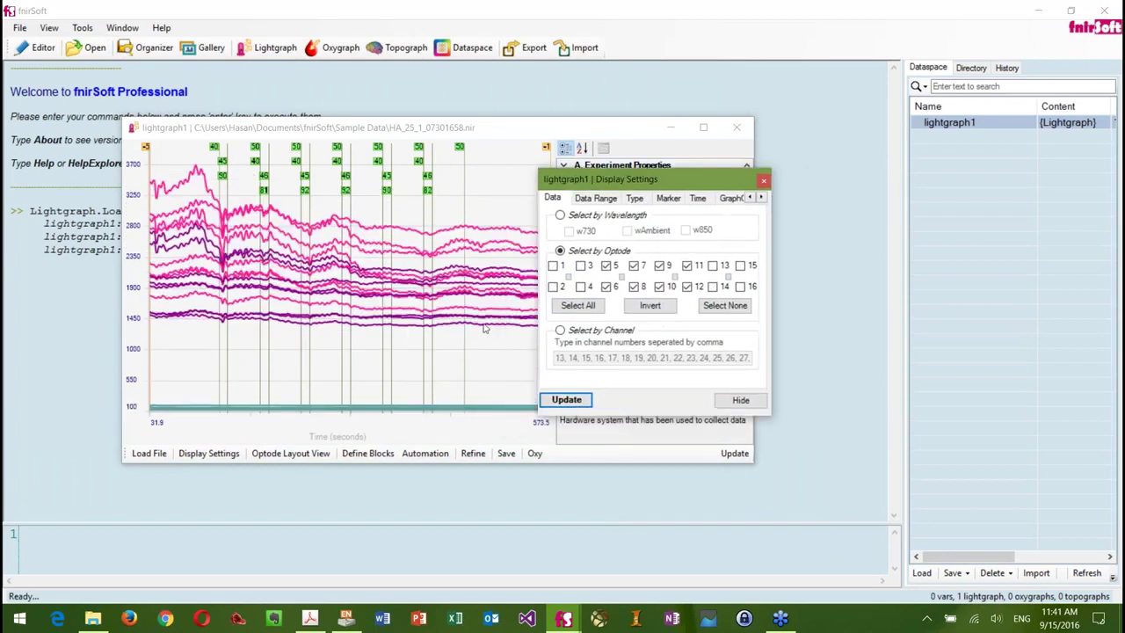
Review the data range, data type, marker and time display options of the lightgraph, and close the display settings.
{"action": "left_click", "coordinate": [596, 197]}
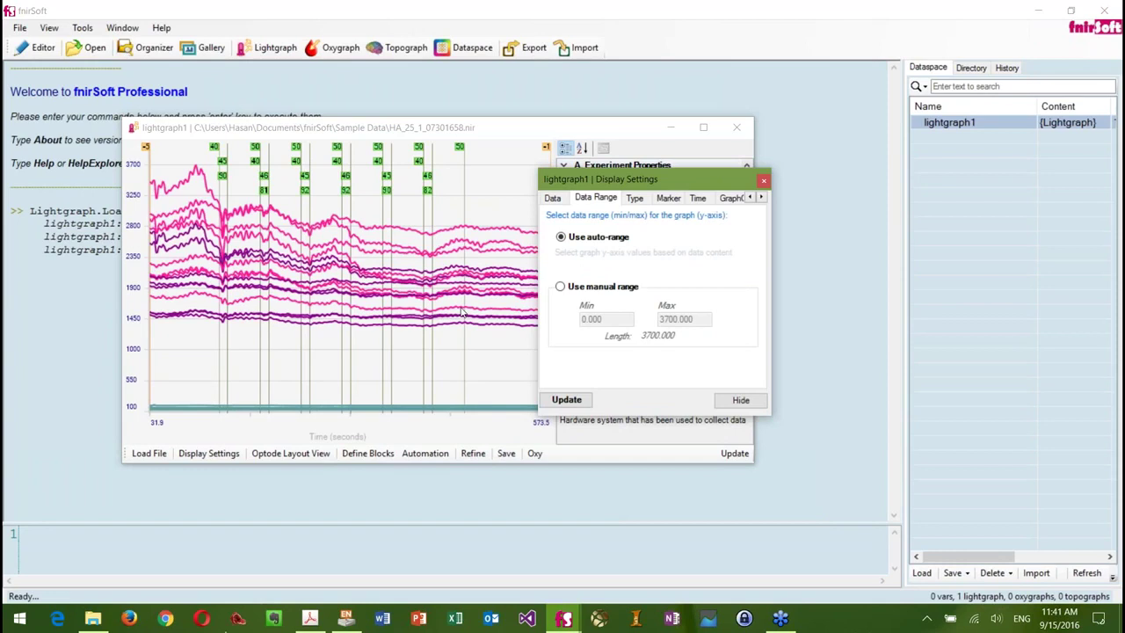
{"action": "left_click", "coordinate": [637, 199]}
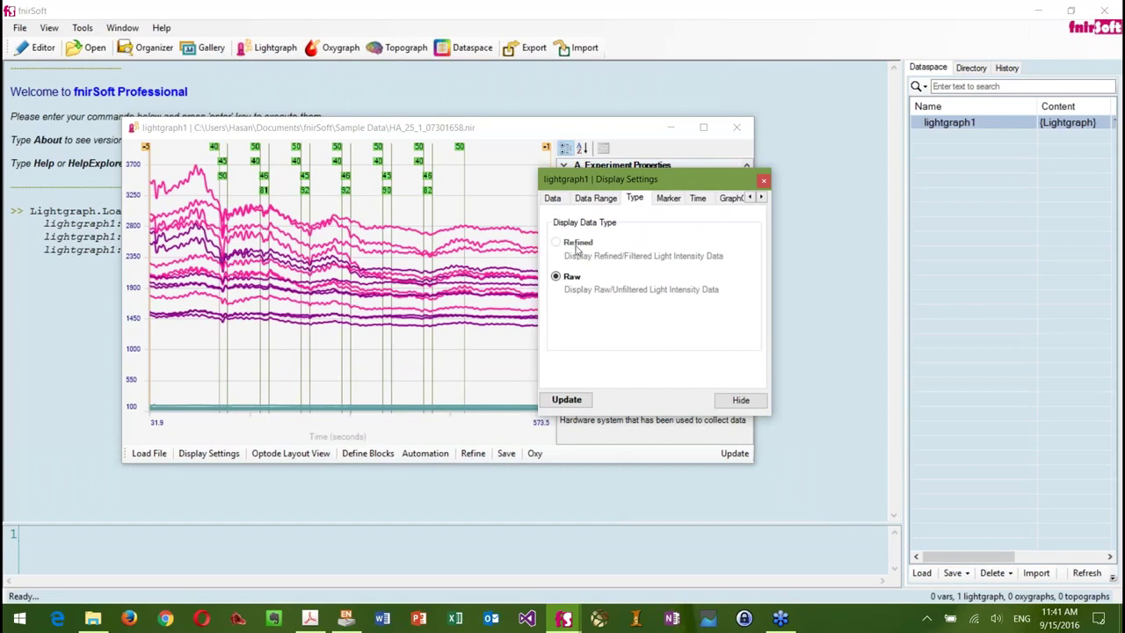
{"action": "left_click", "coordinate": [667, 200]}
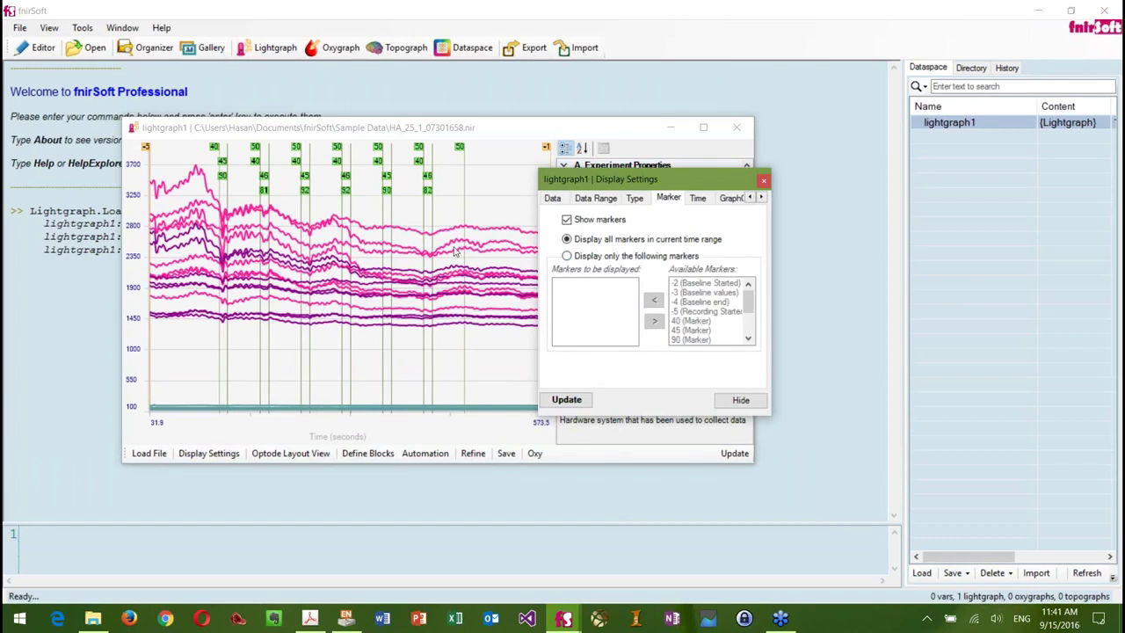
{"action": "left_click", "coordinate": [697, 199]}
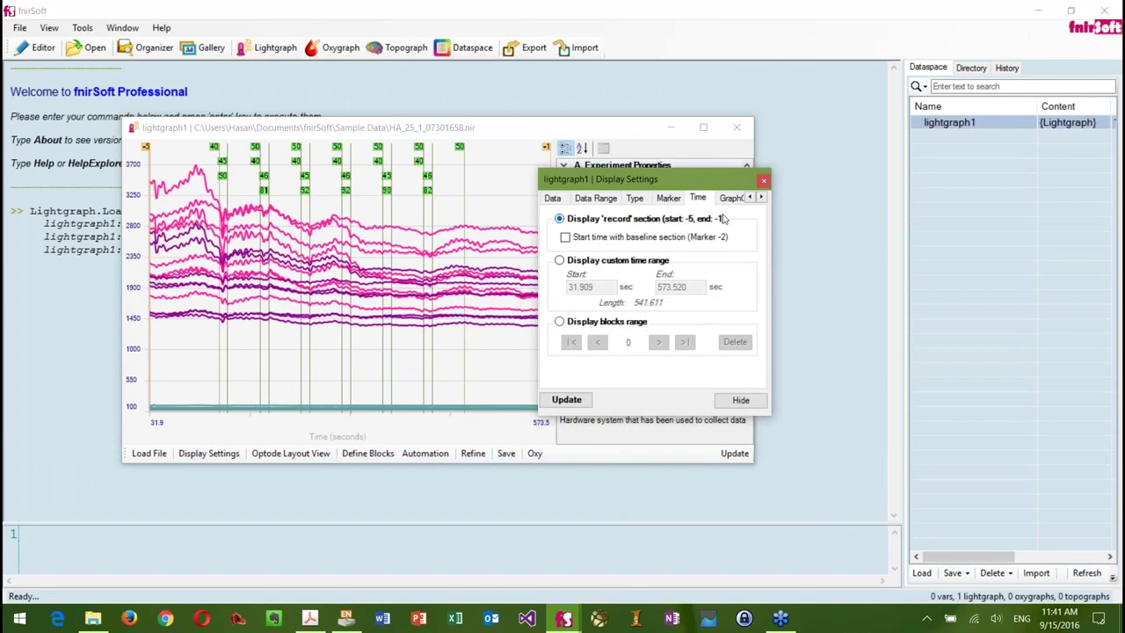
{"action": "left_click", "coordinate": [765, 182]}
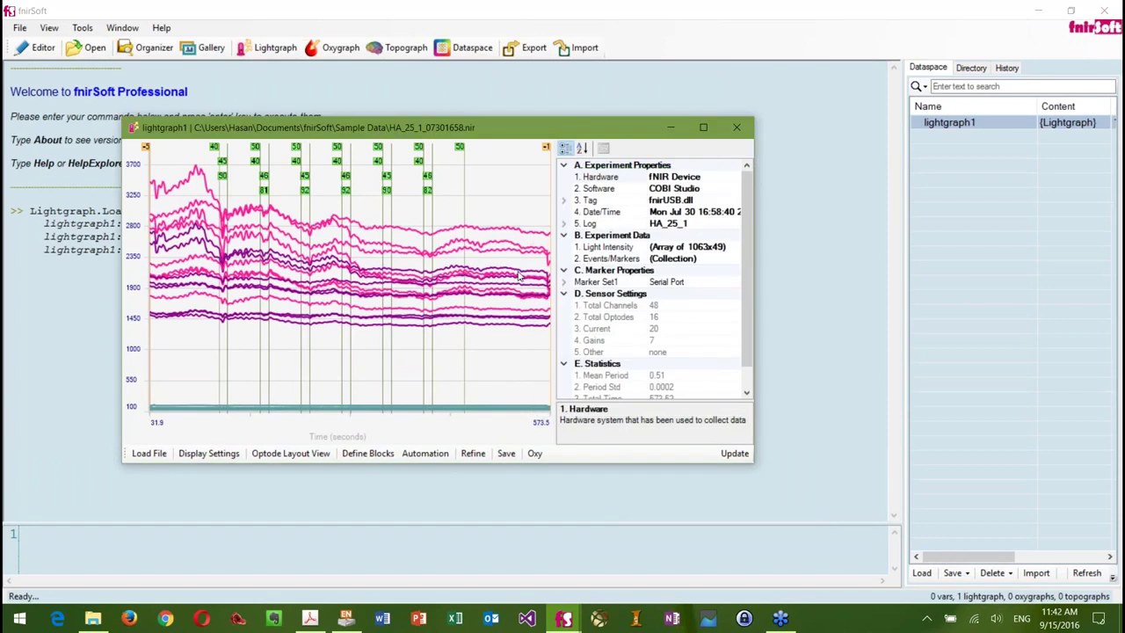
Refine the raw lightgraph data with the SMAR motion artifact rejection method and move the graph window to reveal the command output.
{"action": "left_click", "coordinate": [473, 457]}
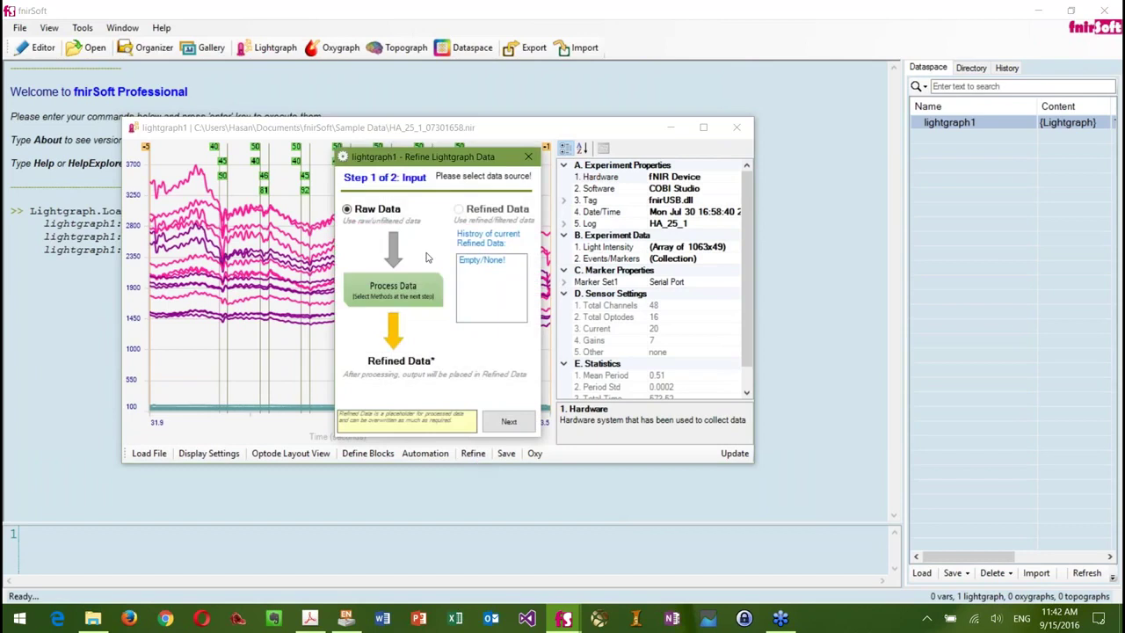
{"action": "left_click_drag", "start_coordinate": [422, 160], "coordinate": [463, 155]}
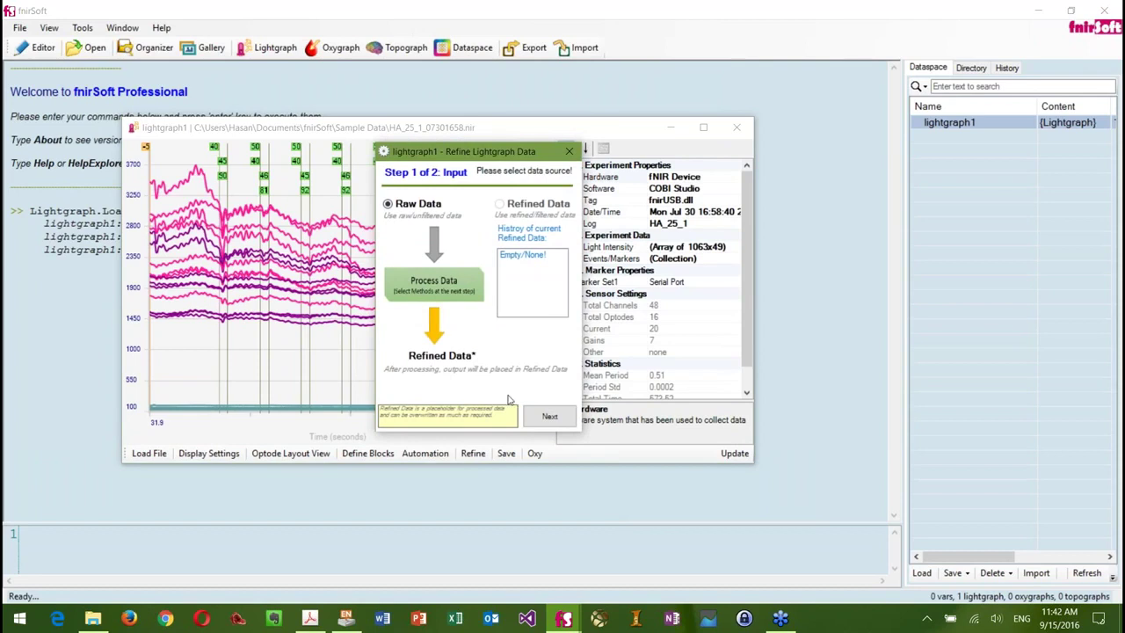
{"action": "left_click", "coordinate": [550, 417]}
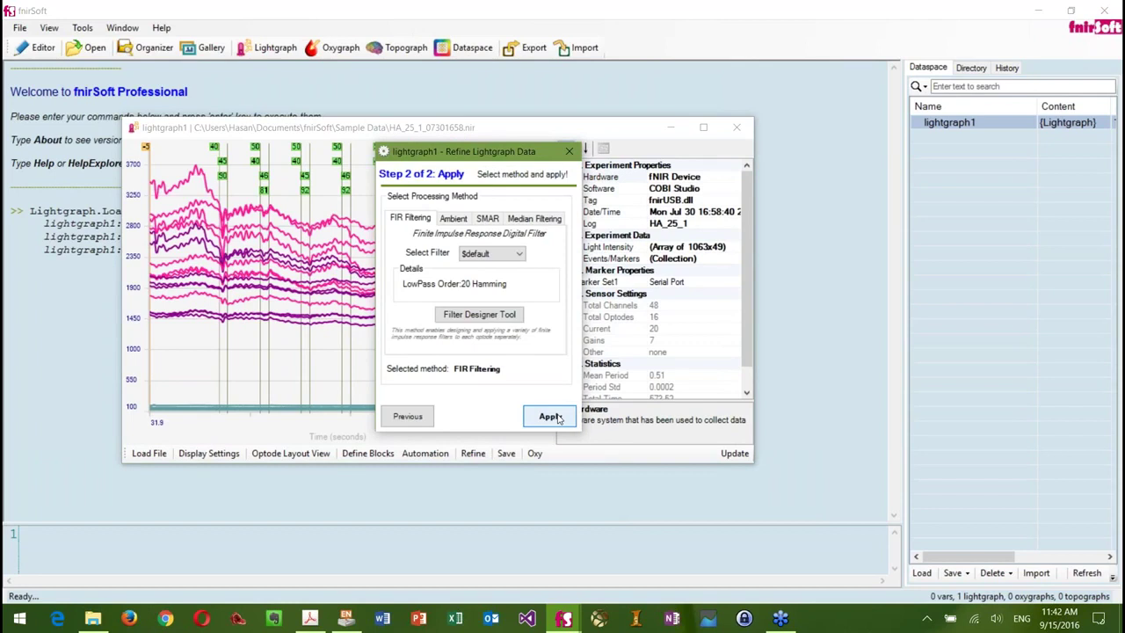
{"action": "left_click", "coordinate": [491, 221]}
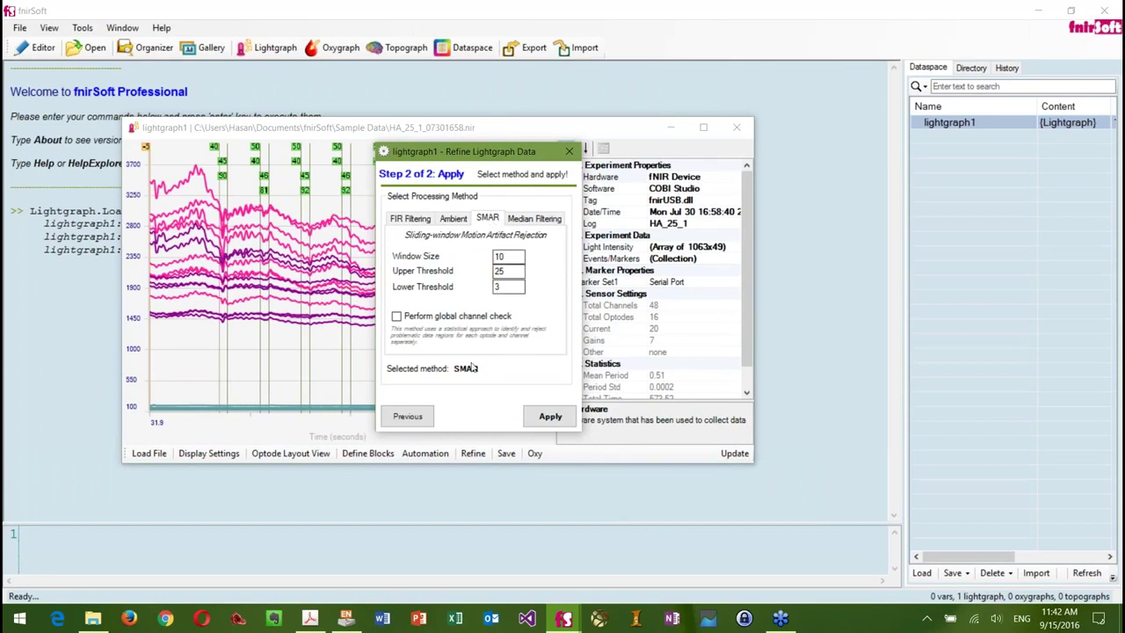
{"action": "left_click", "coordinate": [542, 419]}
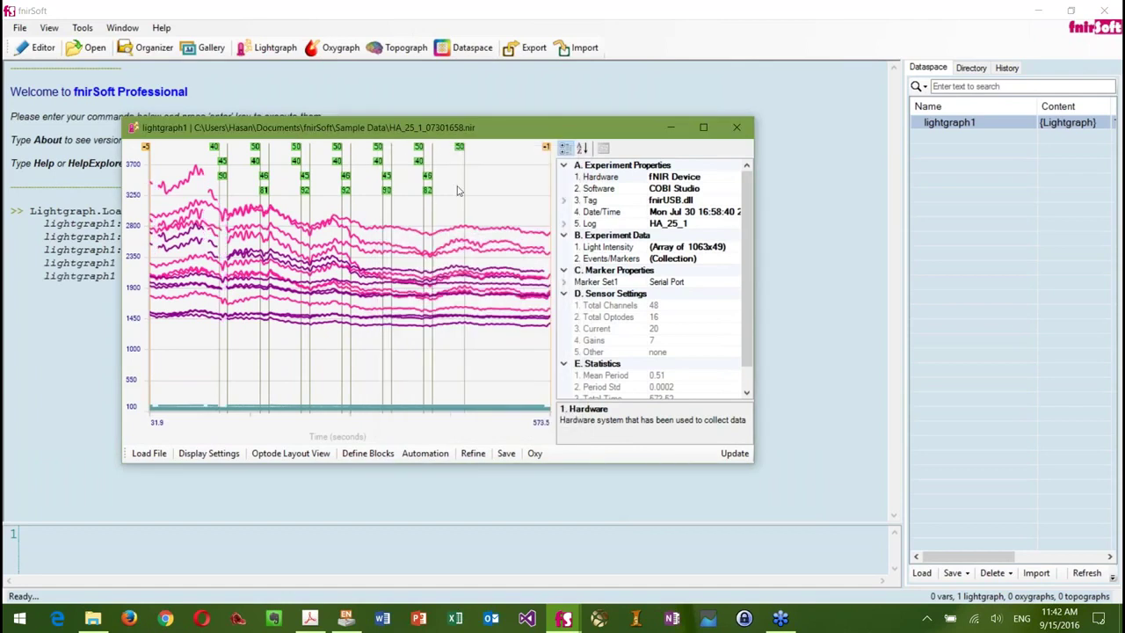
{"action": "left_click_drag", "start_coordinate": [377, 133], "coordinate": [731, 132]}
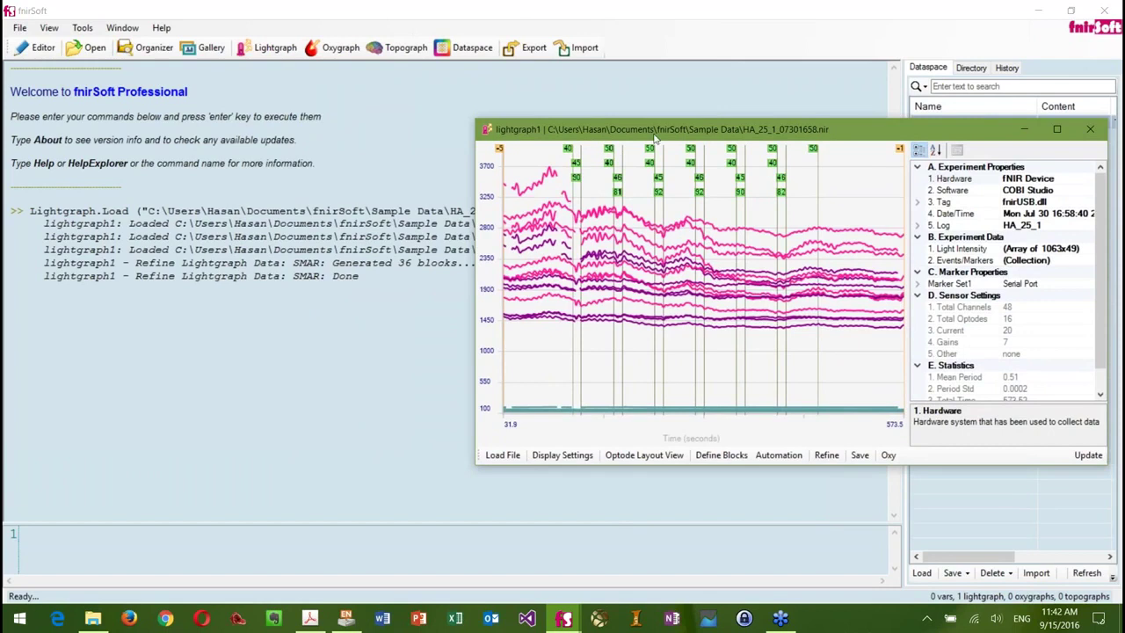
{"action": "left_click_drag", "start_coordinate": [656, 136], "coordinate": [489, 131]}
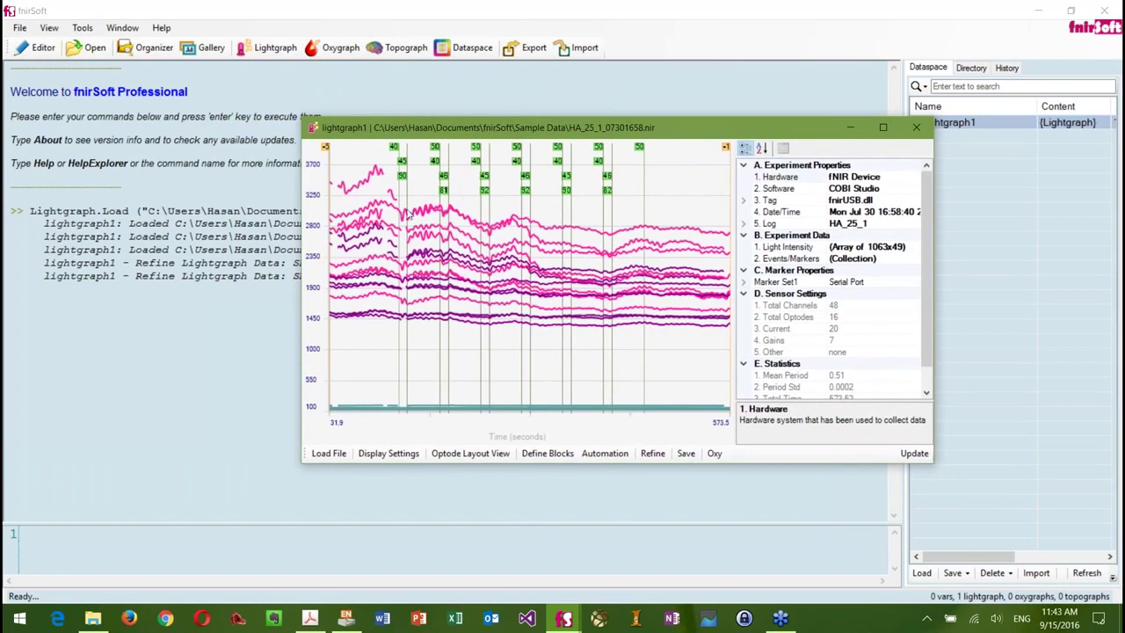
Open the optode layout view of the lightgraph and hide the markers.
{"action": "right_click", "coordinate": [466, 206]}
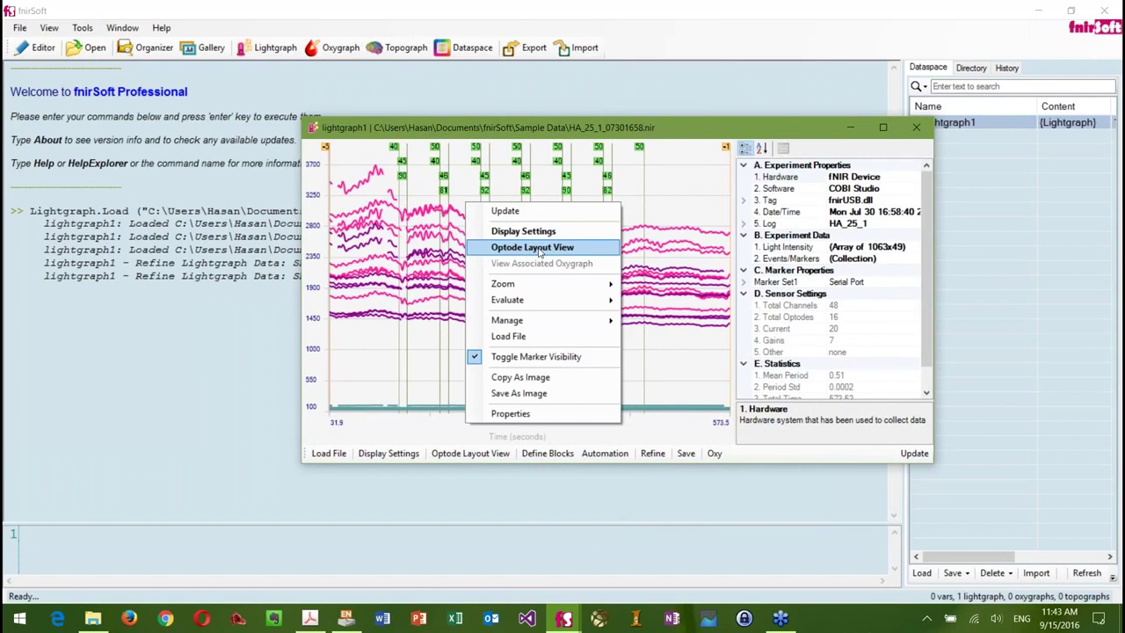
{"action": "left_click", "coordinate": [538, 253]}
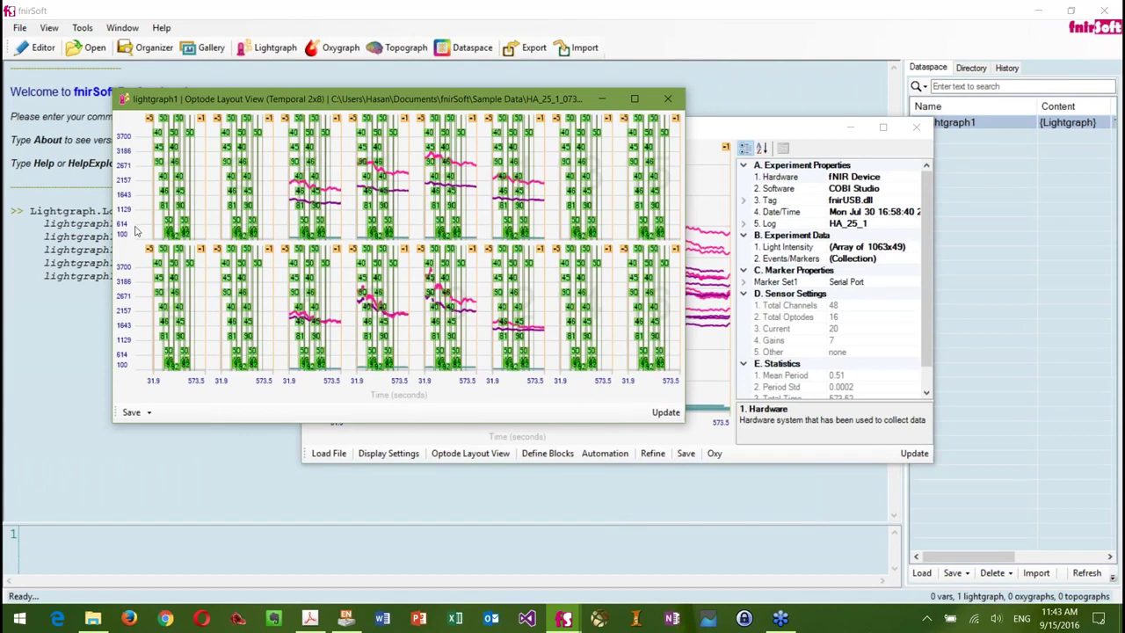
{"action": "right_click", "coordinate": [418, 185]}
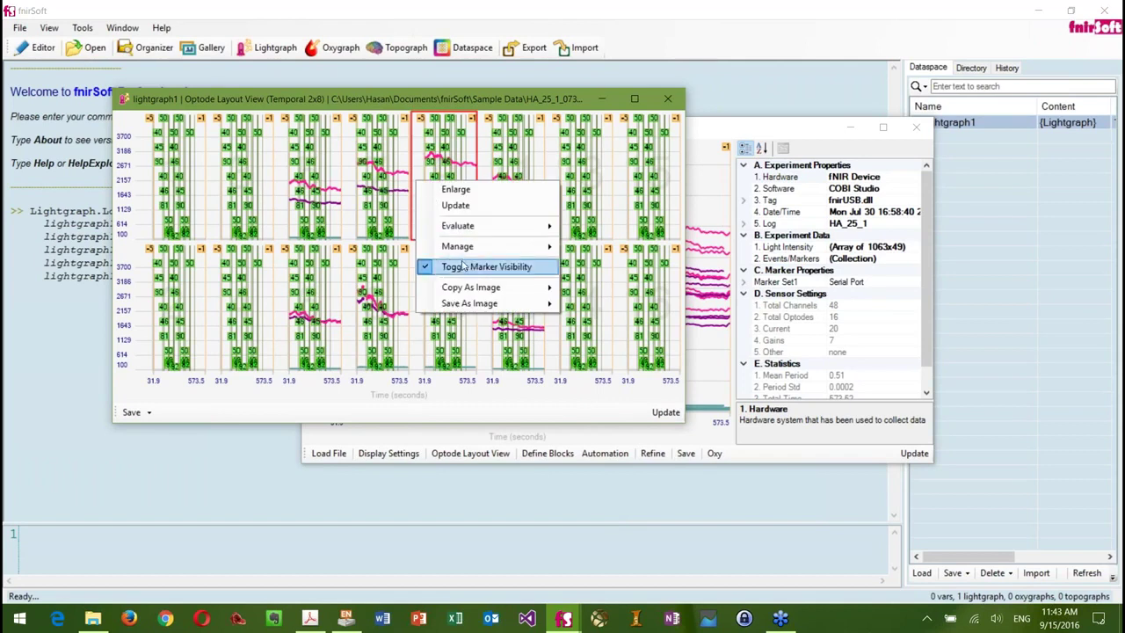
{"action": "left_click", "coordinate": [464, 266]}
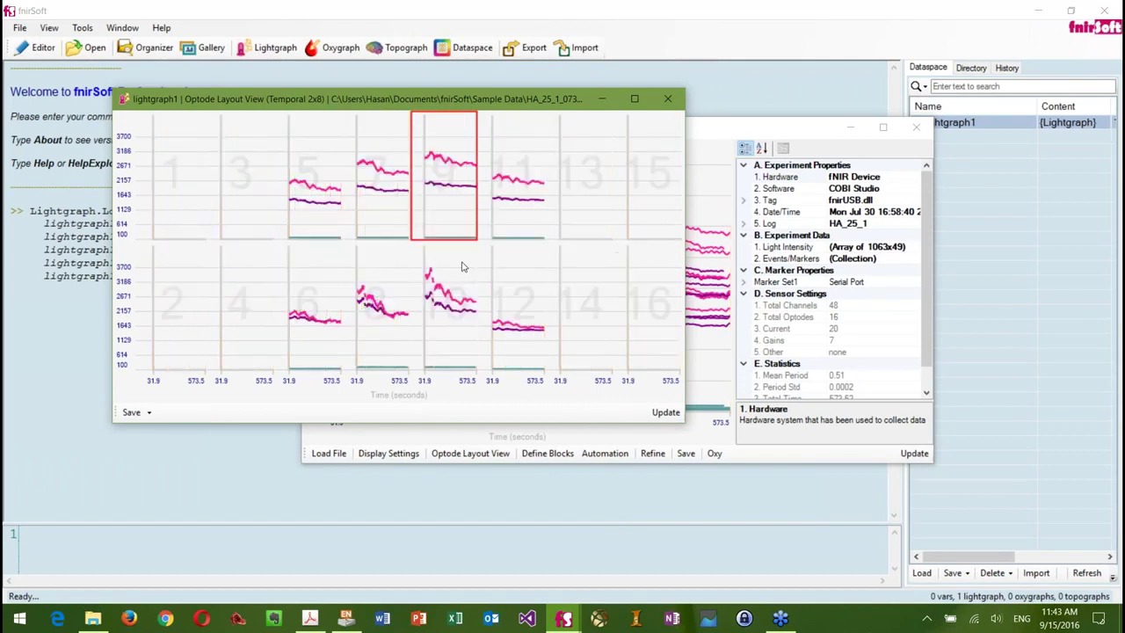
Set the lightgraph's data selection to wavelengths w730, wAmbient and w850, and update the plots.
{"action": "right_click", "coordinate": [703, 193]}
{"action": "left_click", "coordinate": [746, 219]}
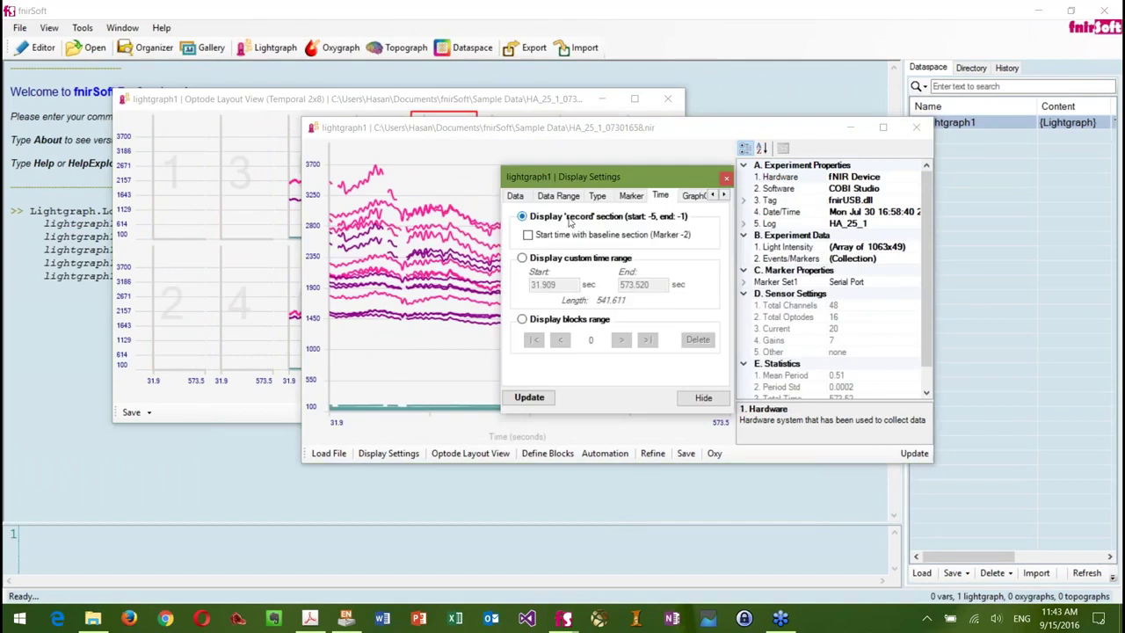
{"action": "left_click", "coordinate": [514, 196]}
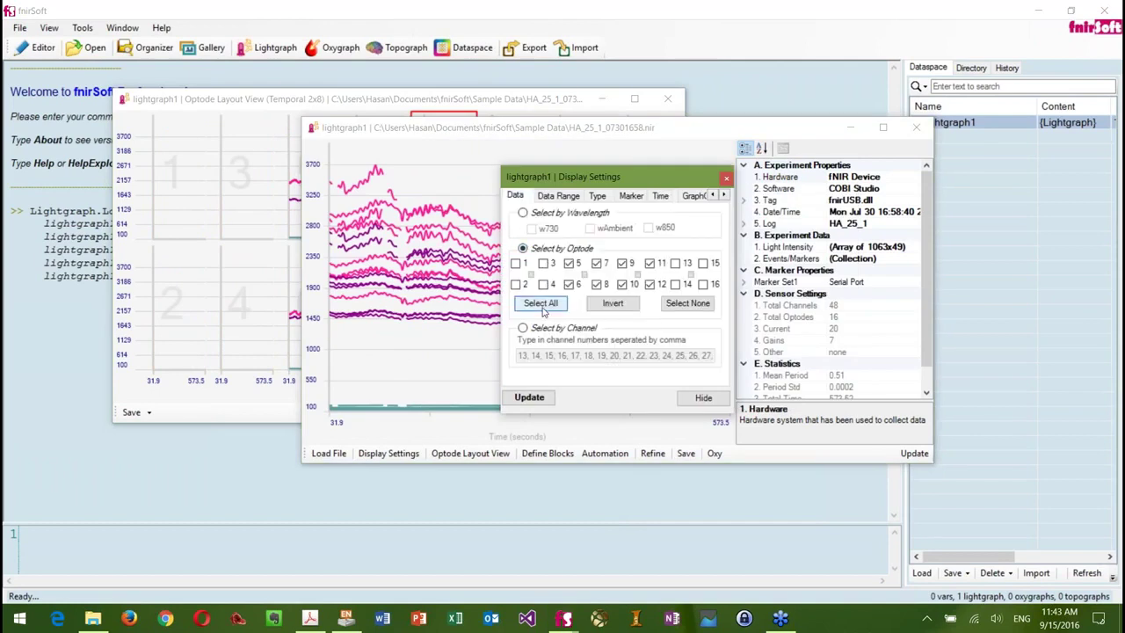
{"action": "left_click", "coordinate": [560, 213]}
{"action": "left_click", "coordinate": [532, 229]}
{"action": "left_click", "coordinate": [589, 229]}
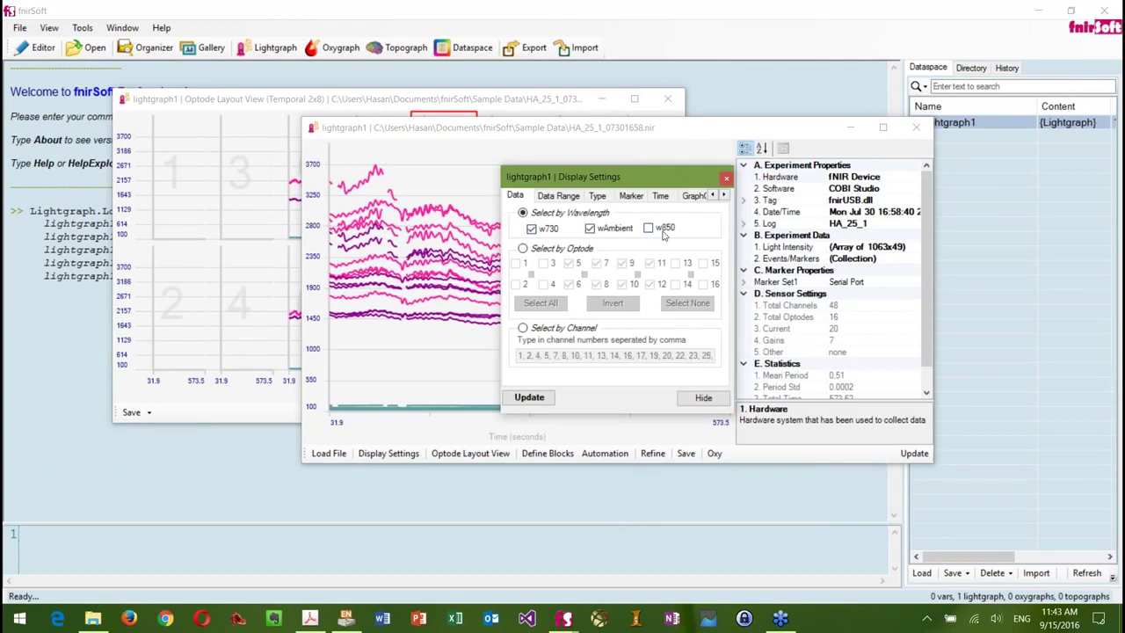
{"action": "left_click", "coordinate": [661, 230]}
{"action": "left_click", "coordinate": [529, 398]}
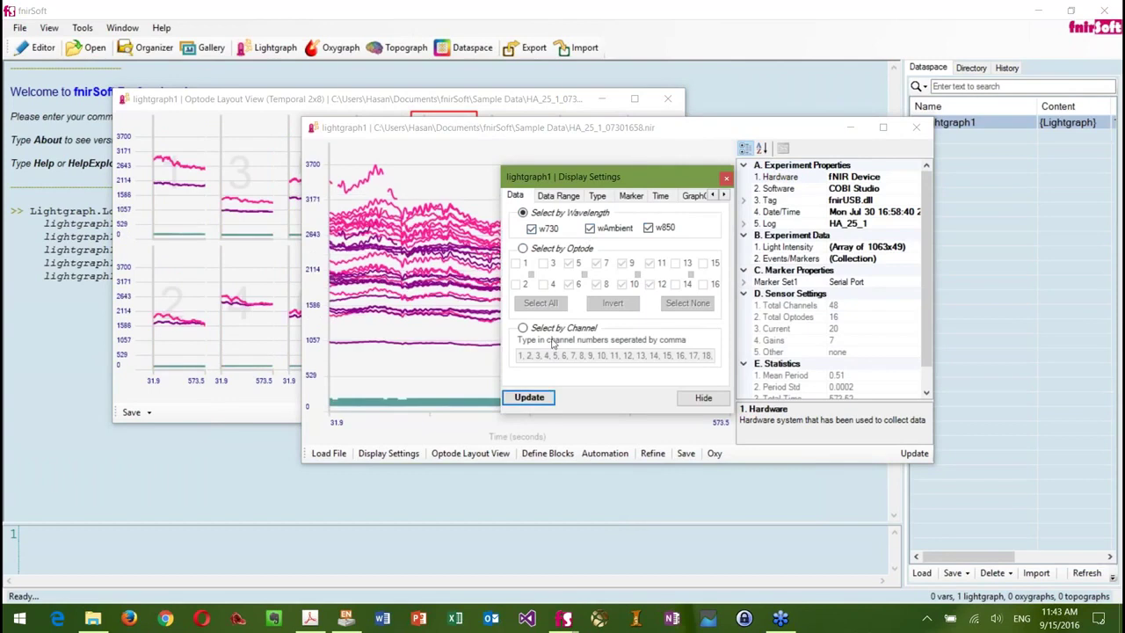
Enlarge the optode 10 plot in the optode layout view to inspect its signals, and return to the full layout.
{"action": "left_click", "coordinate": [250, 172]}
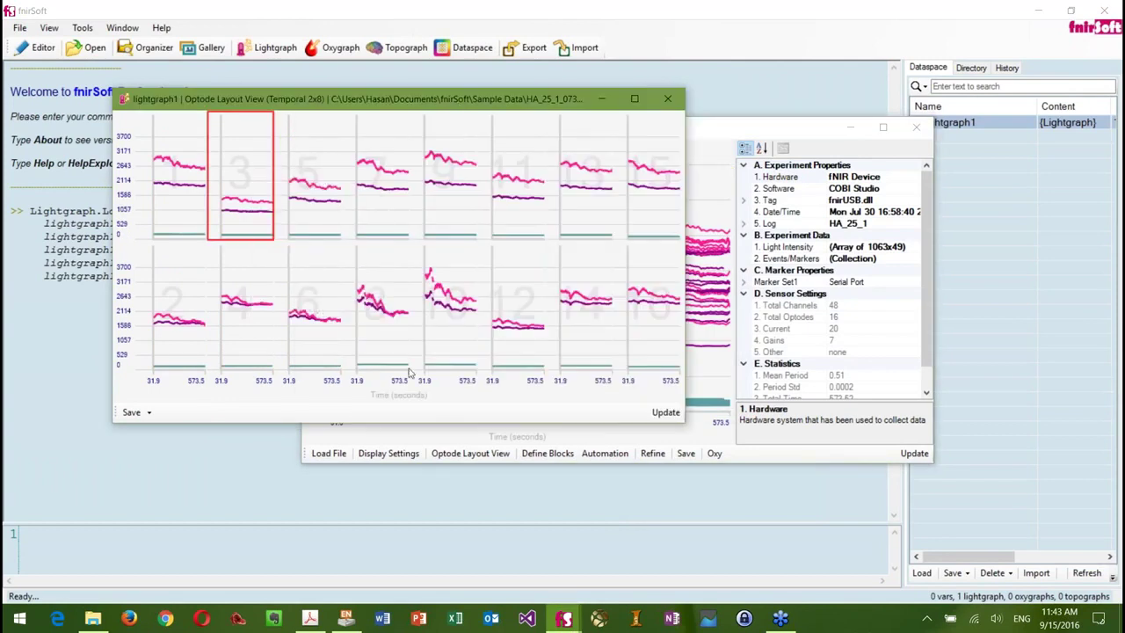
{"action": "left_click", "coordinate": [445, 312]}
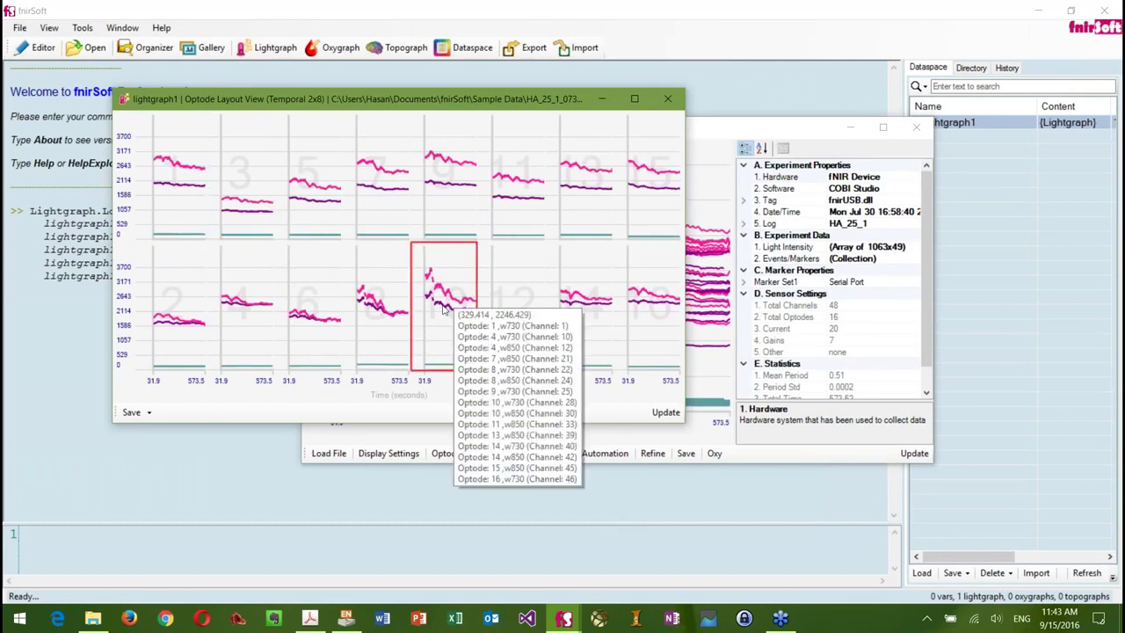
{"action": "double_click", "coordinate": [441, 310]}
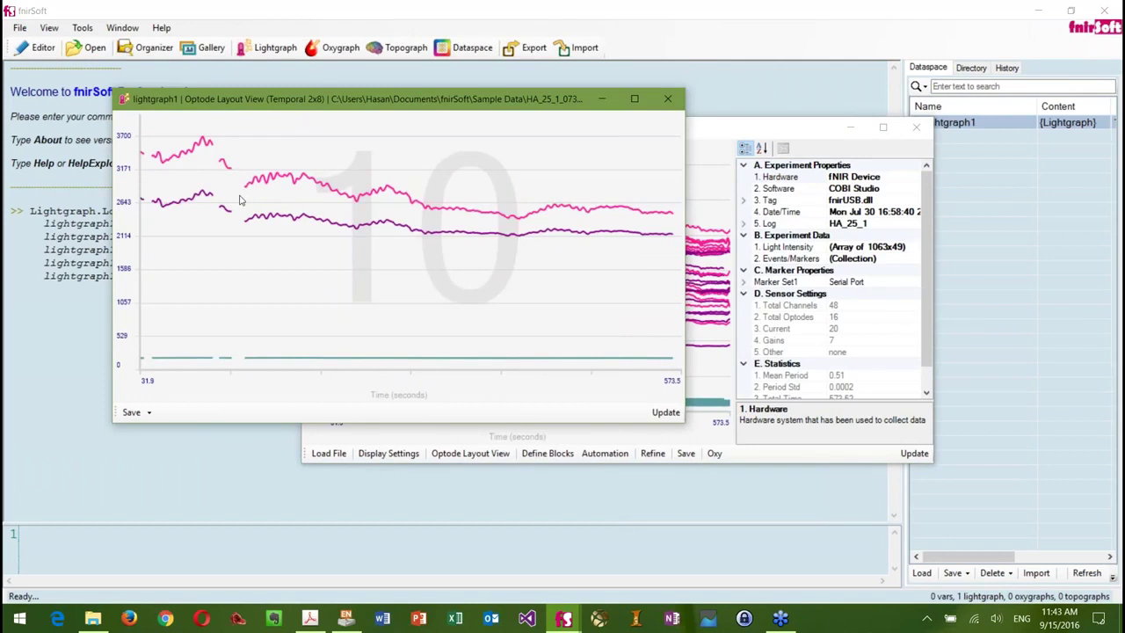
{"action": "left_click", "coordinate": [707, 233]}
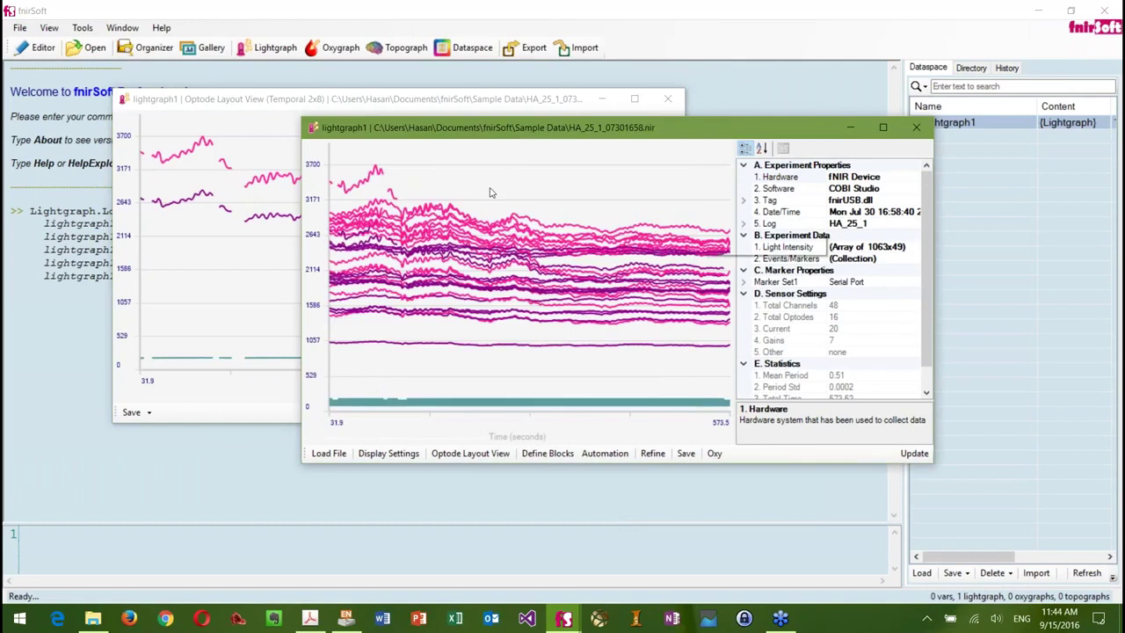
{"action": "left_click_drag", "start_coordinate": [525, 134], "coordinate": [474, 162]}
{"action": "left_click", "coordinate": [583, 126]}
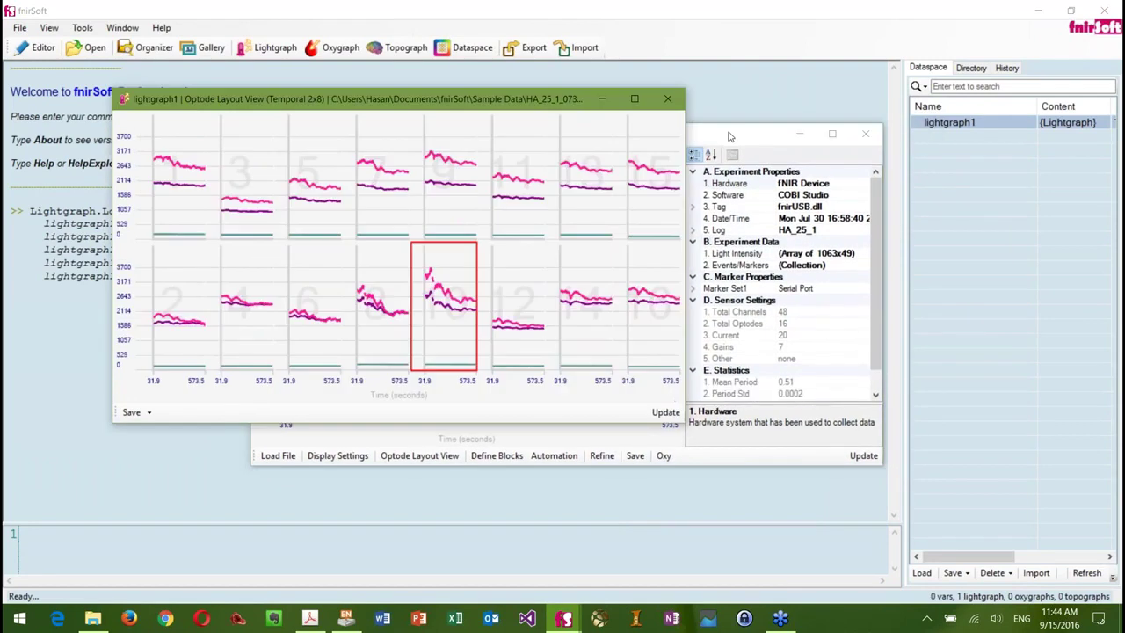
{"action": "left_click", "coordinate": [730, 134]}
{"action": "left_click", "coordinate": [664, 176]}
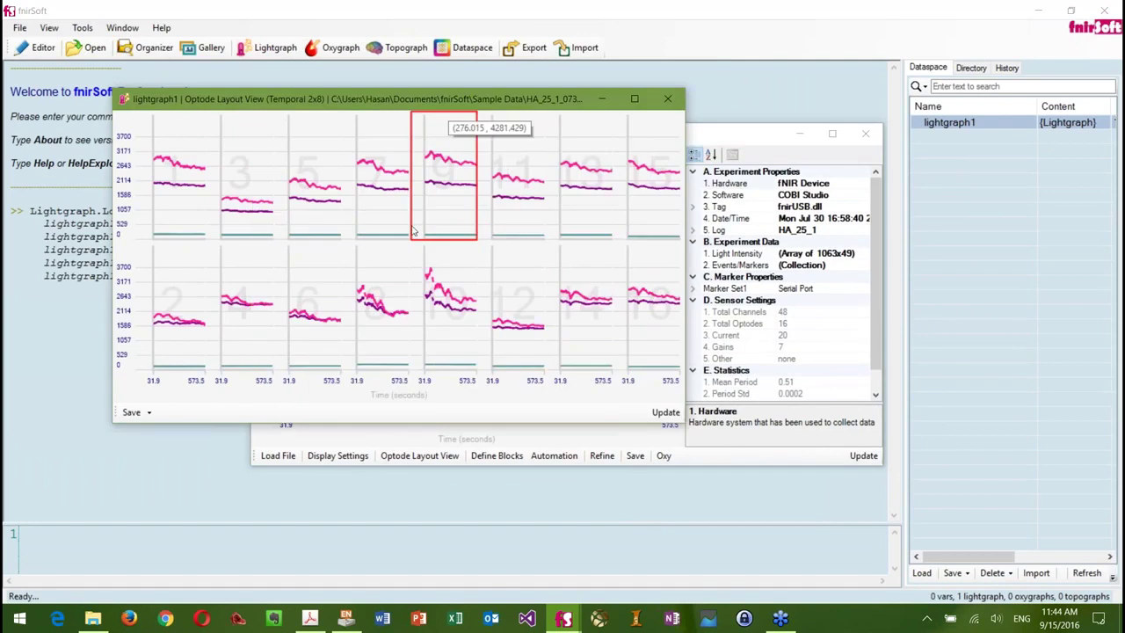
Look up the evaluation option for rejecting optode 8 in the optode layout view without applying it.
{"action": "right_click", "coordinate": [389, 281]}
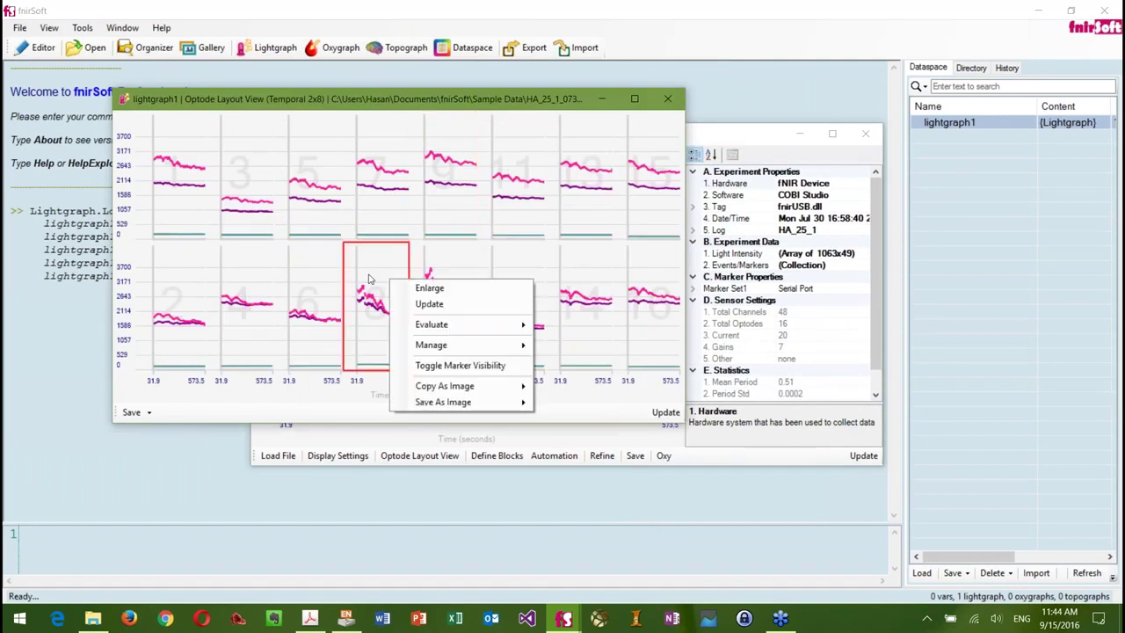
{"action": "right_click", "coordinate": [369, 279]}
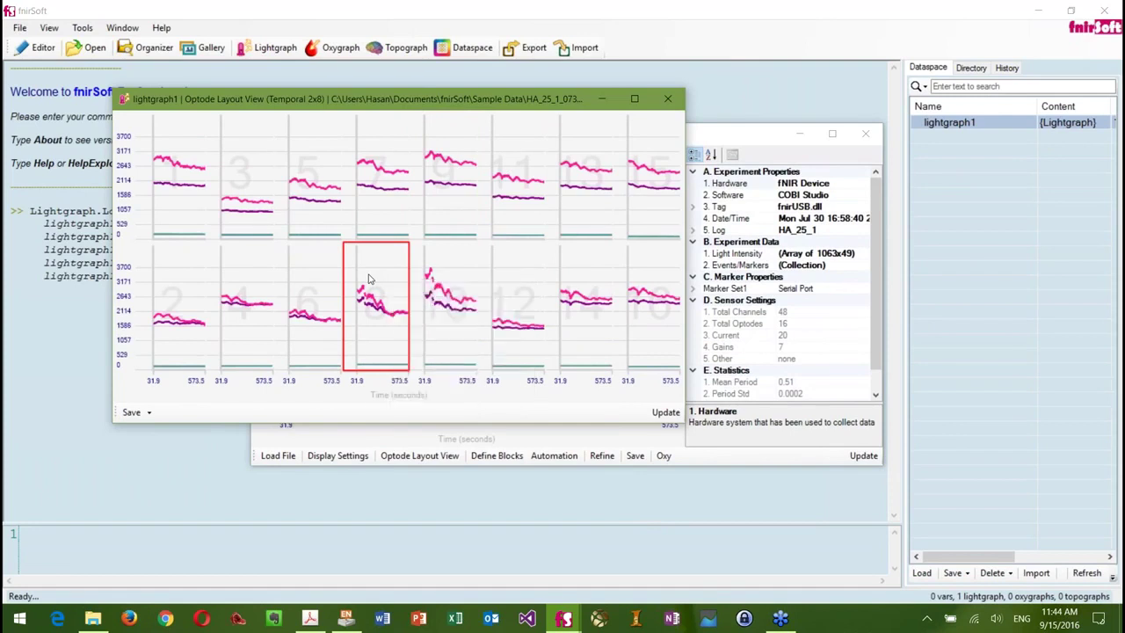
{"action": "right_click", "coordinate": [369, 278]}
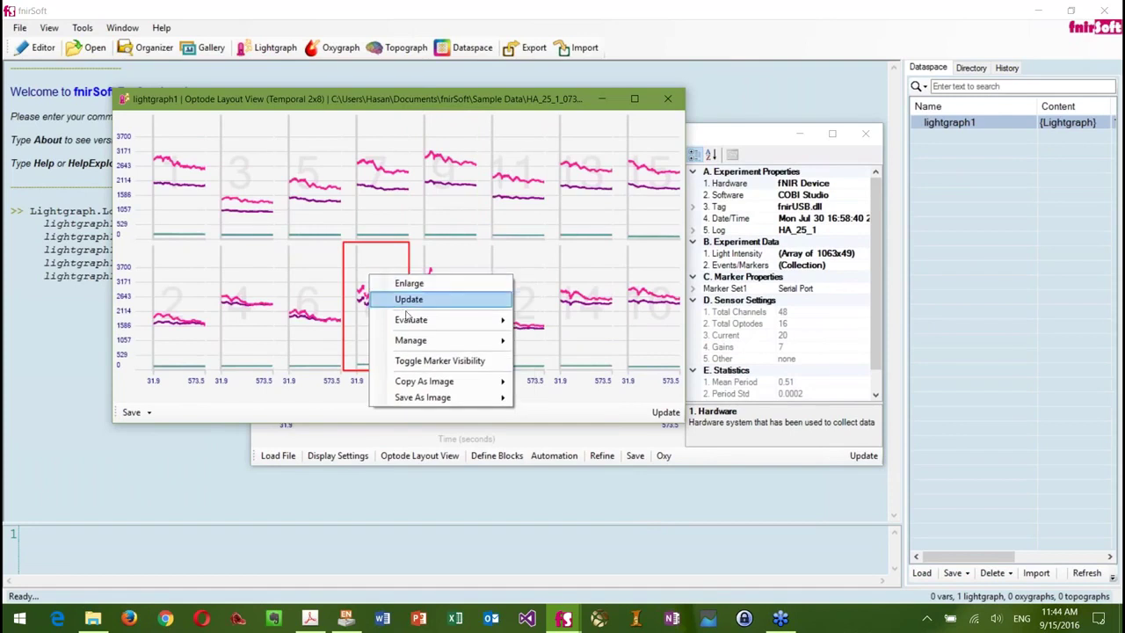
{"action": "mouse_move", "coordinate": [409, 325]}
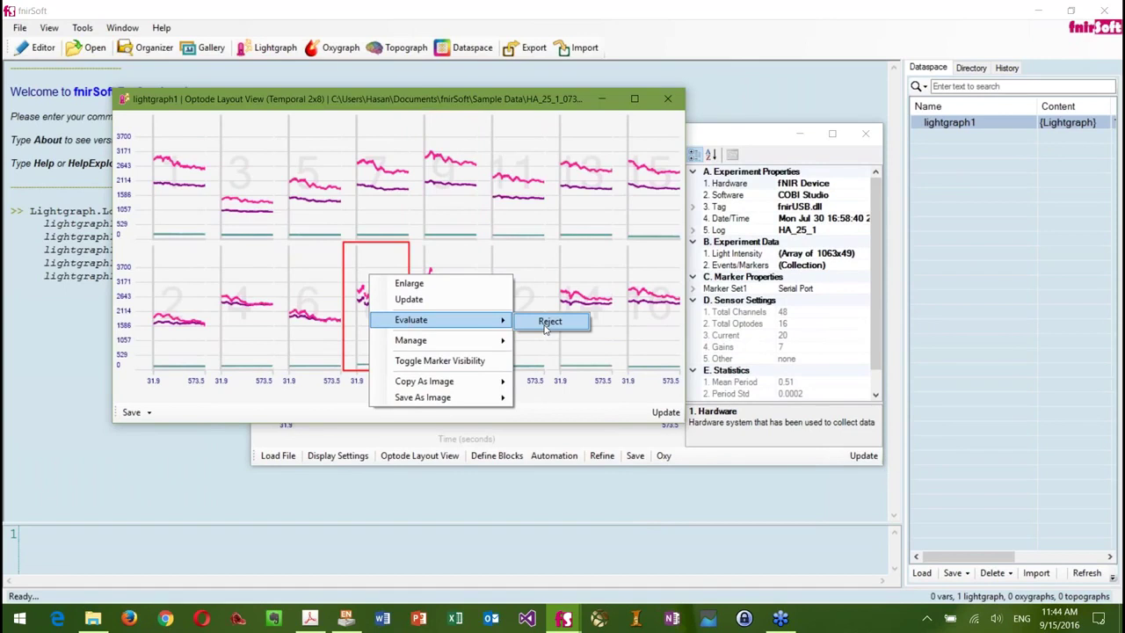
{"action": "left_click", "coordinate": [397, 185]}
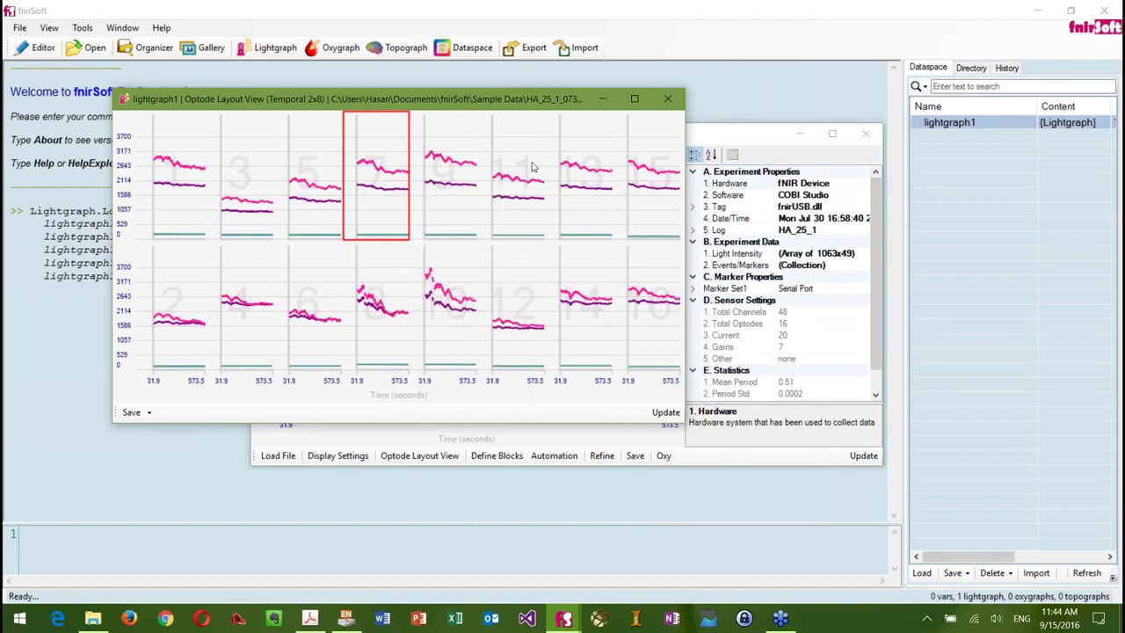
Bring the main lightgraph window forward and start a new refinement that uses the Refined Data as its source.
{"action": "left_click", "coordinate": [716, 156]}
{"action": "left_click_drag", "start_coordinate": [714, 157], "coordinate": [718, 163]}
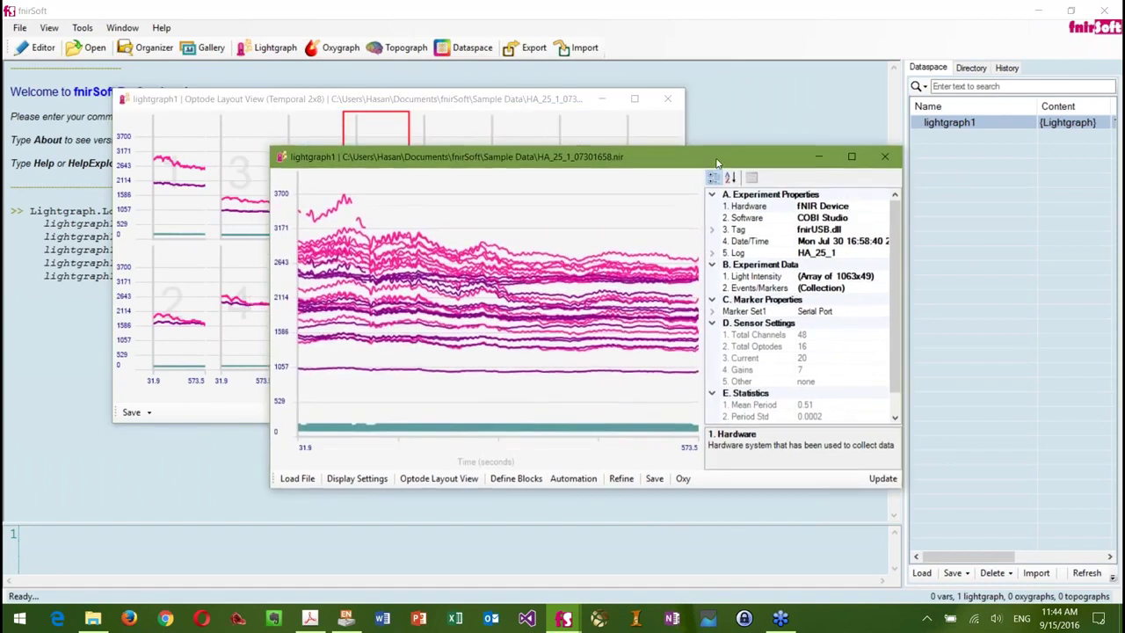
{"action": "left_click", "coordinate": [471, 106]}
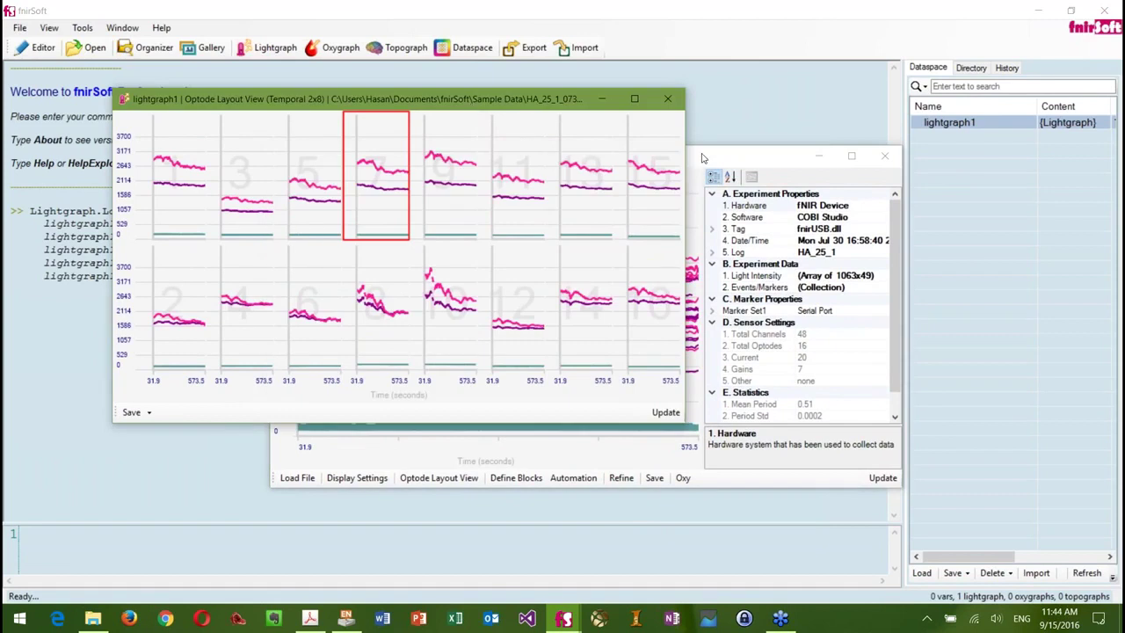
{"action": "left_click_drag", "start_coordinate": [702, 159], "coordinate": [698, 144]}
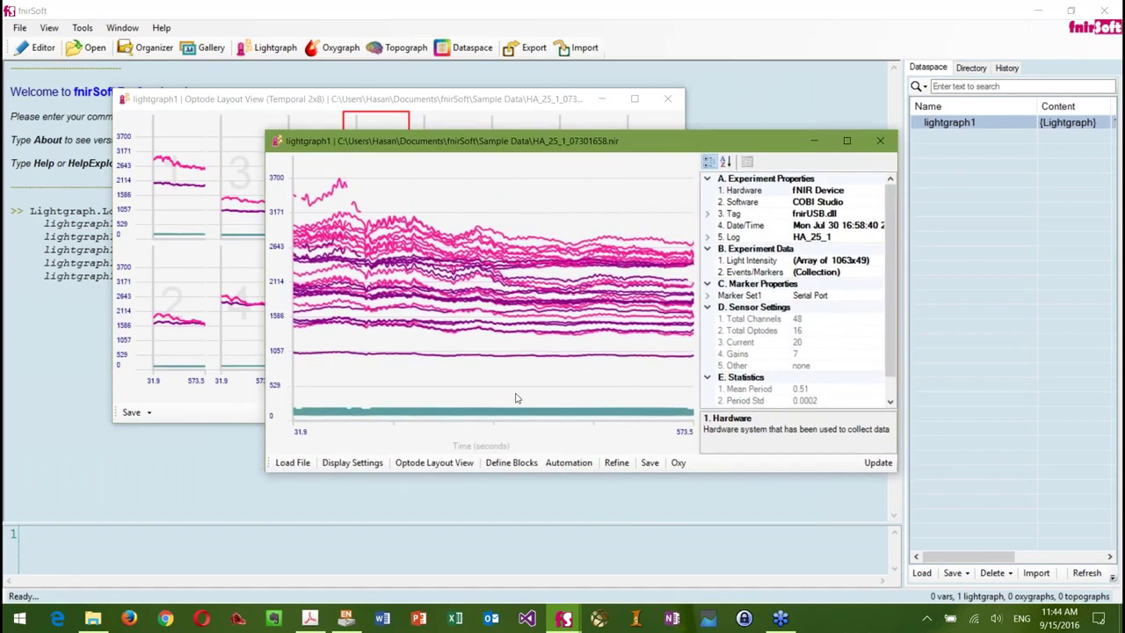
{"action": "left_click", "coordinate": [615, 464]}
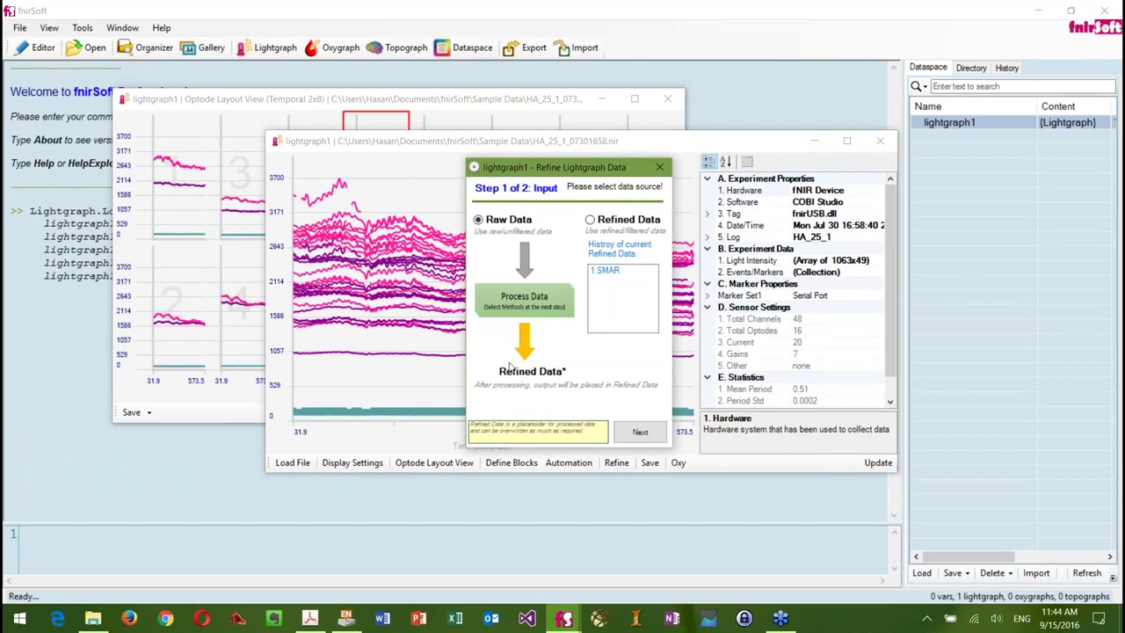
{"action": "left_click", "coordinate": [617, 221]}
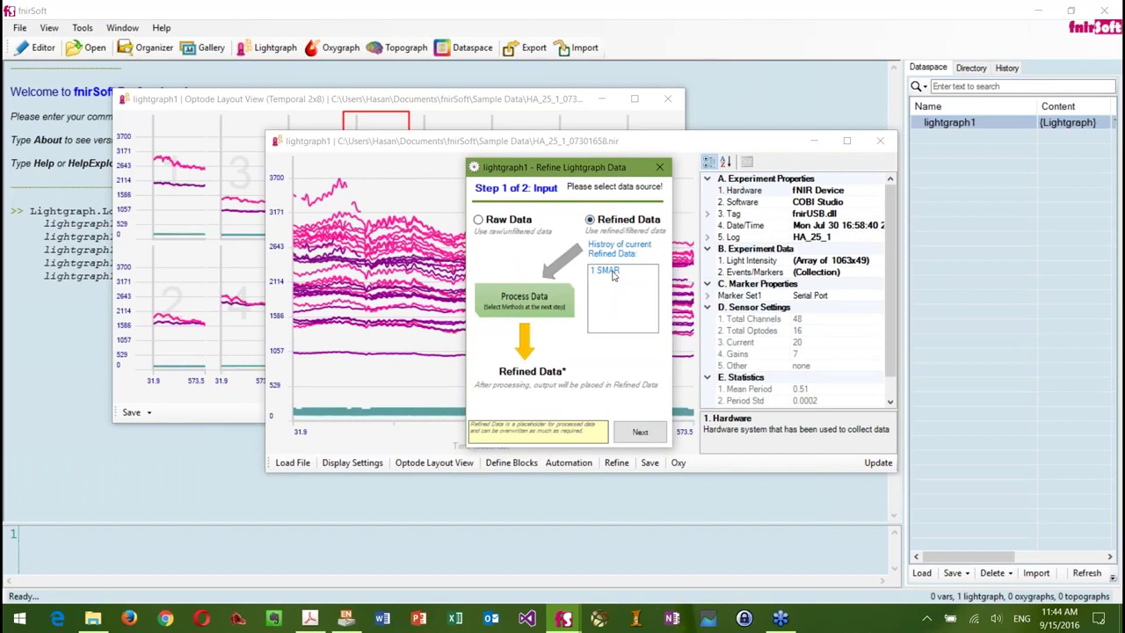
{"action": "left_click", "coordinate": [640, 432]}
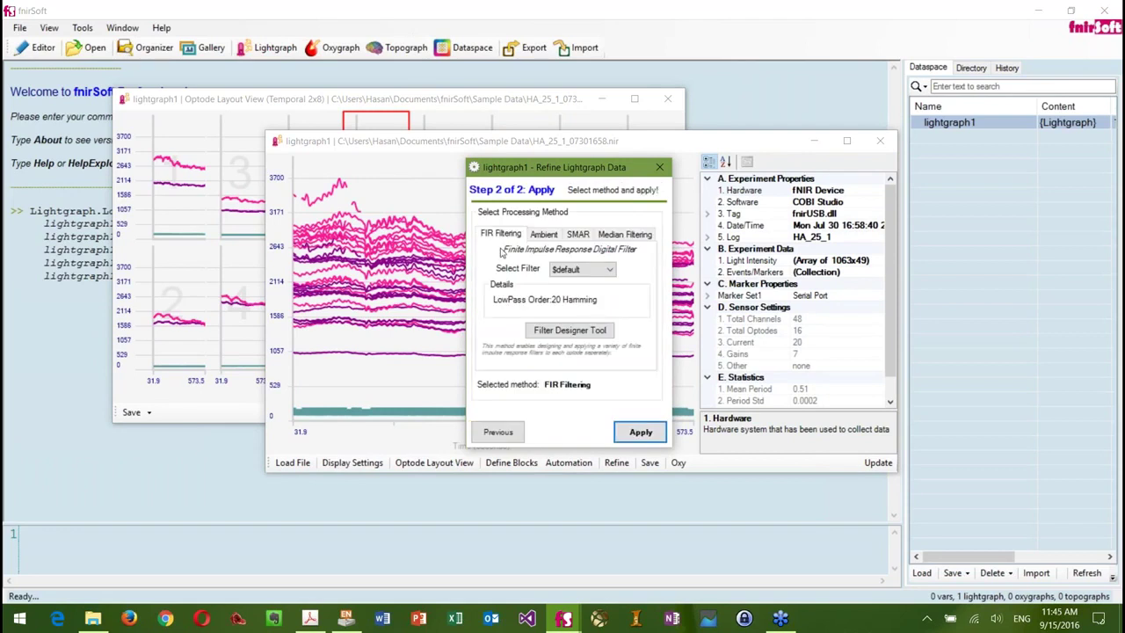
Review Filter 1 and the FilterLP_50_2Hz frequency response in the Filter Designer Tool, and close the tool.
{"action": "left_click", "coordinate": [549, 334]}
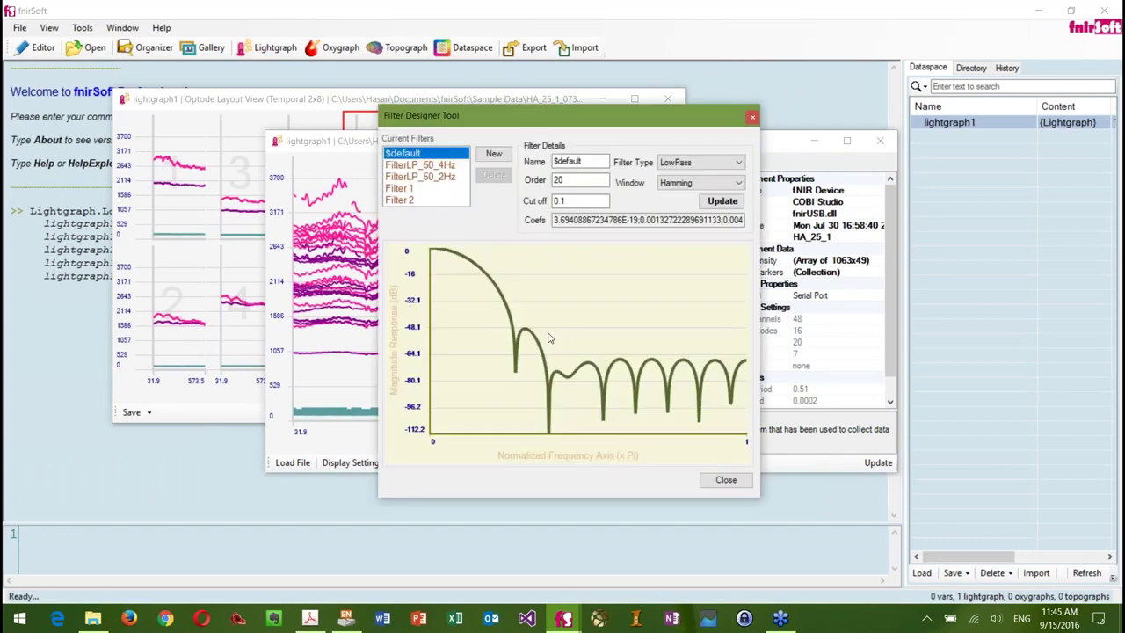
{"action": "left_click", "coordinate": [418, 189]}
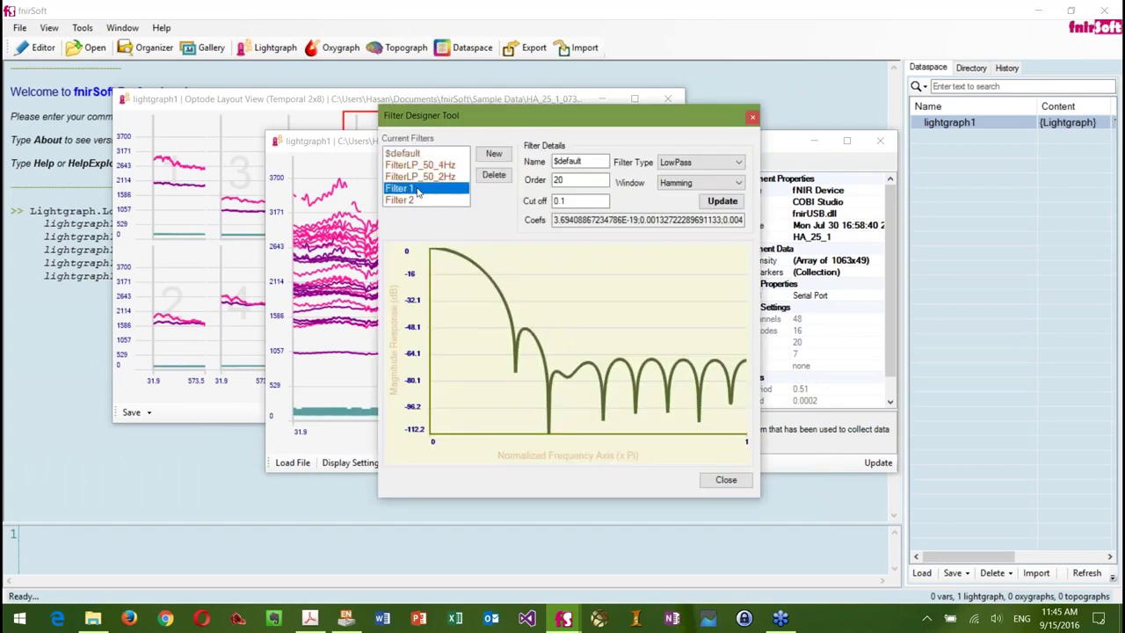
{"action": "left_click", "coordinate": [420, 177]}
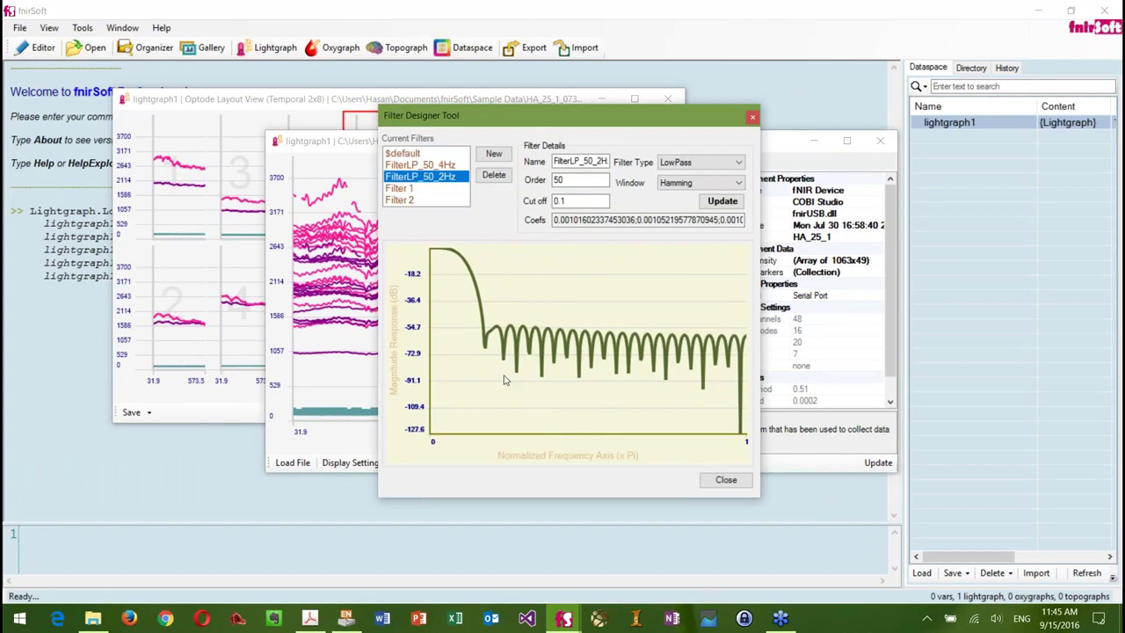
{"action": "left_click", "coordinate": [725, 481]}
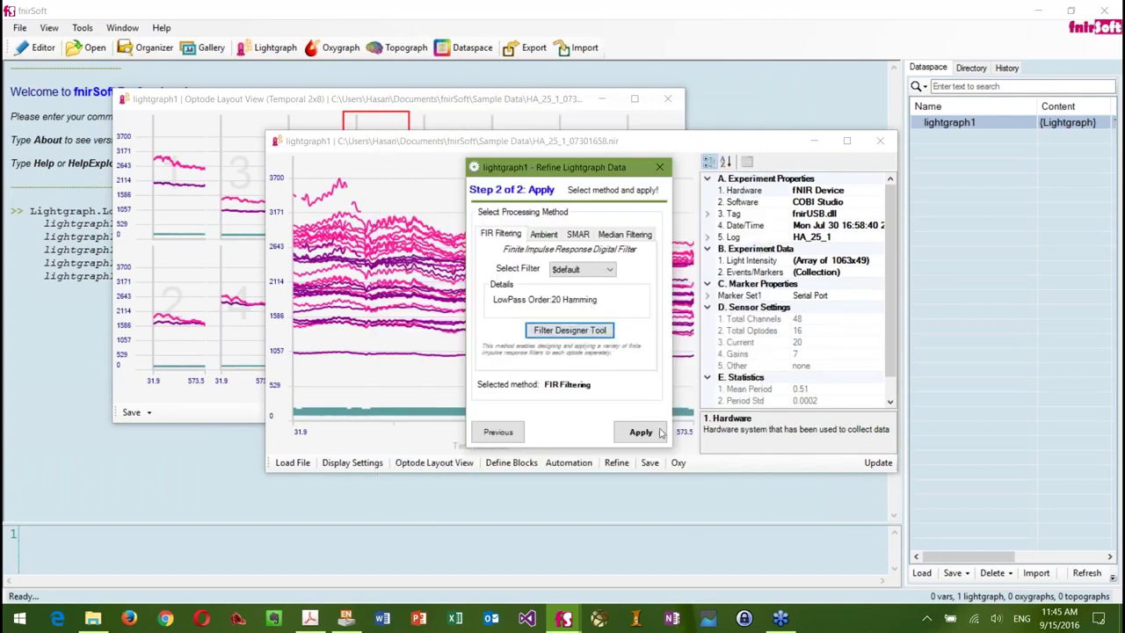
Apply FIR filtering with the $default low-pass filter to the lightgraph and move its window to reveal the command output.
{"action": "left_click", "coordinate": [583, 270]}
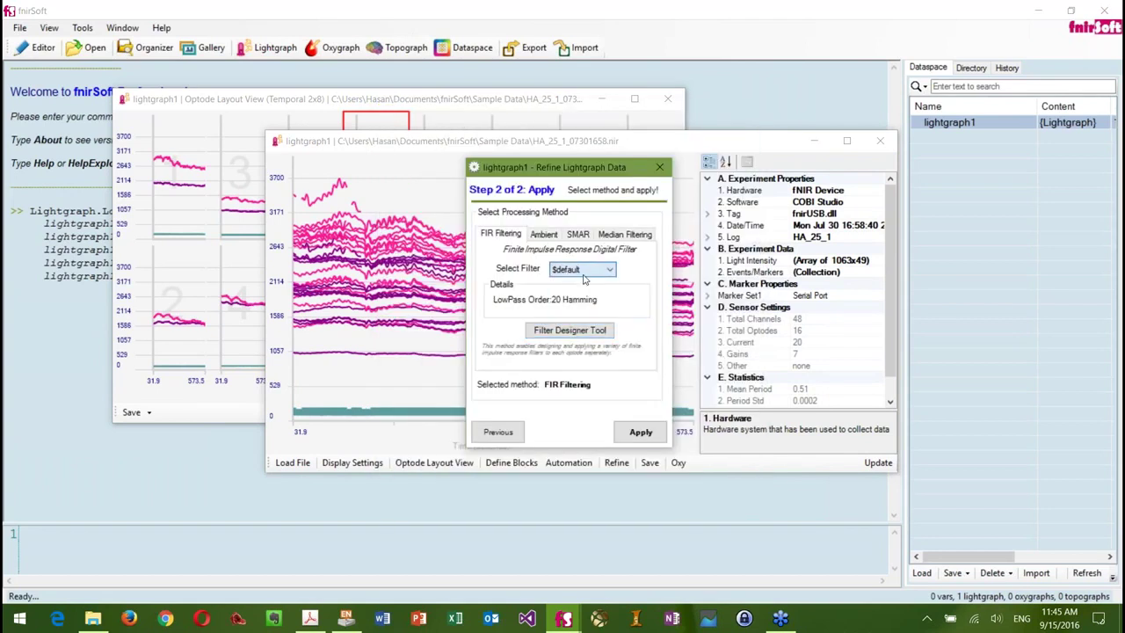
{"action": "left_click", "coordinate": [639, 435]}
{"action": "left_click", "coordinate": [639, 435]}
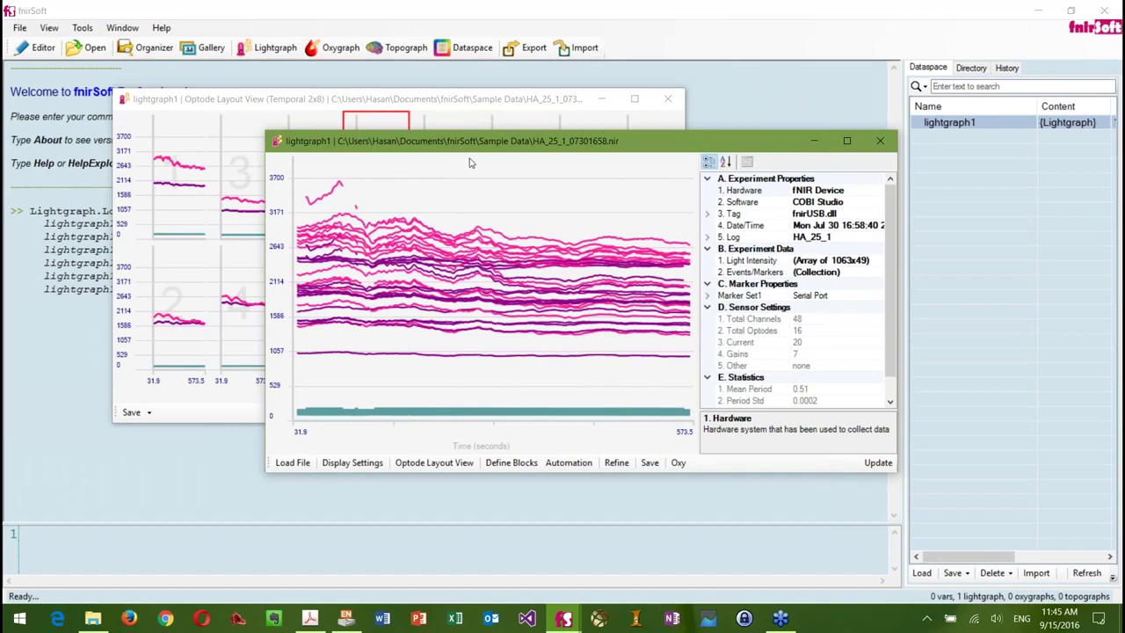
{"action": "left_click_drag", "start_coordinate": [468, 143], "coordinate": [460, 174]}
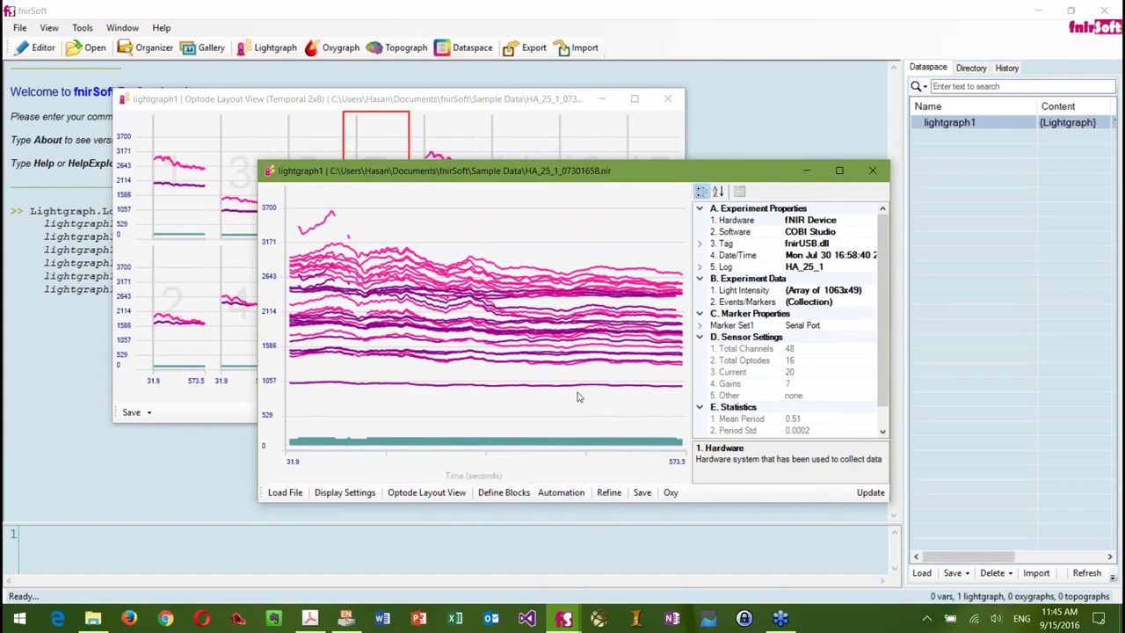
Calculate oxygenation from the lightgraph's Refined Data using the default baseline.
{"action": "left_click", "coordinate": [671, 494]}
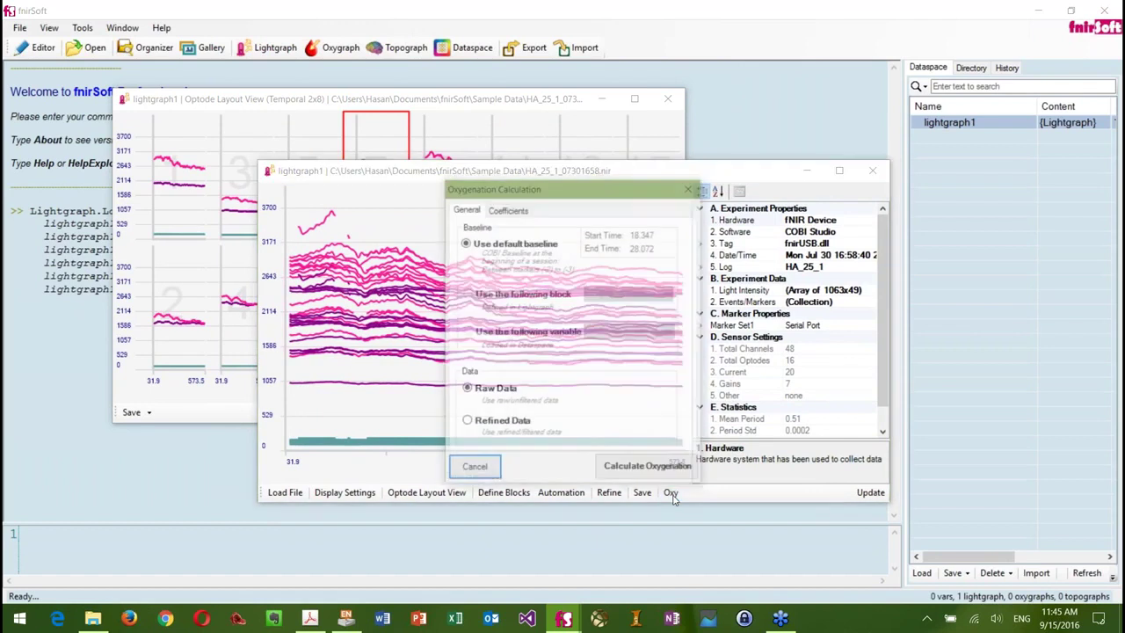
{"action": "left_click_drag", "start_coordinate": [564, 198], "coordinate": [557, 164]}
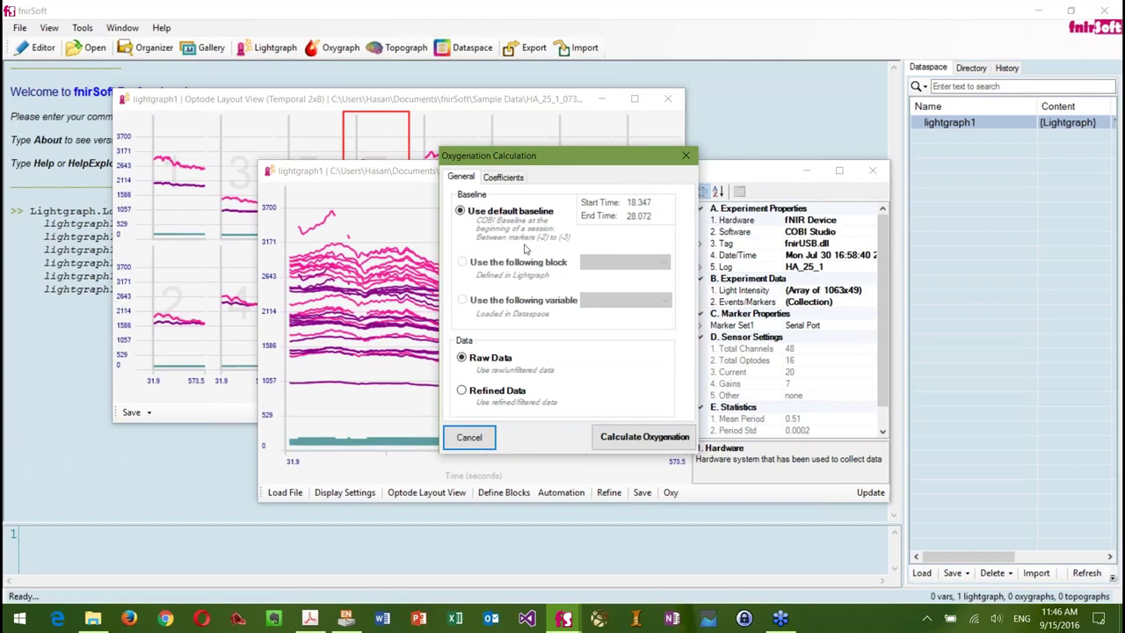
{"action": "left_click", "coordinate": [497, 396]}
{"action": "left_click", "coordinate": [628, 444]}
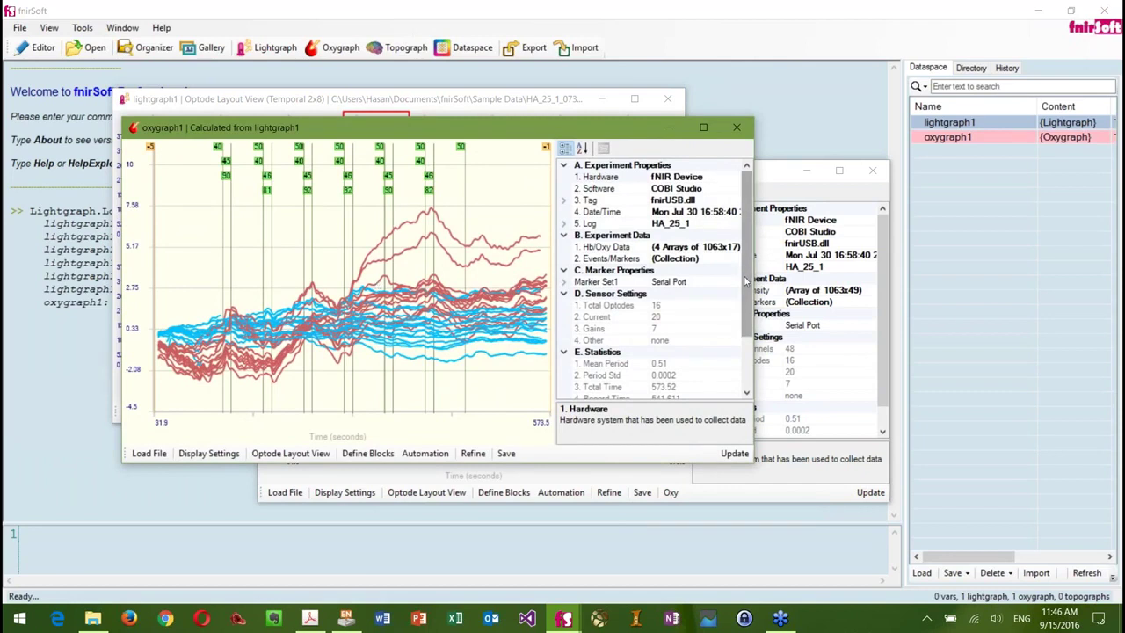
Review the oxygraph's legend colours and its data type, data range, marker and time display options, and close the display settings.
{"action": "scroll", "coordinate": [745, 279], "scroll_direction": "down", "scroll_amount": 2}
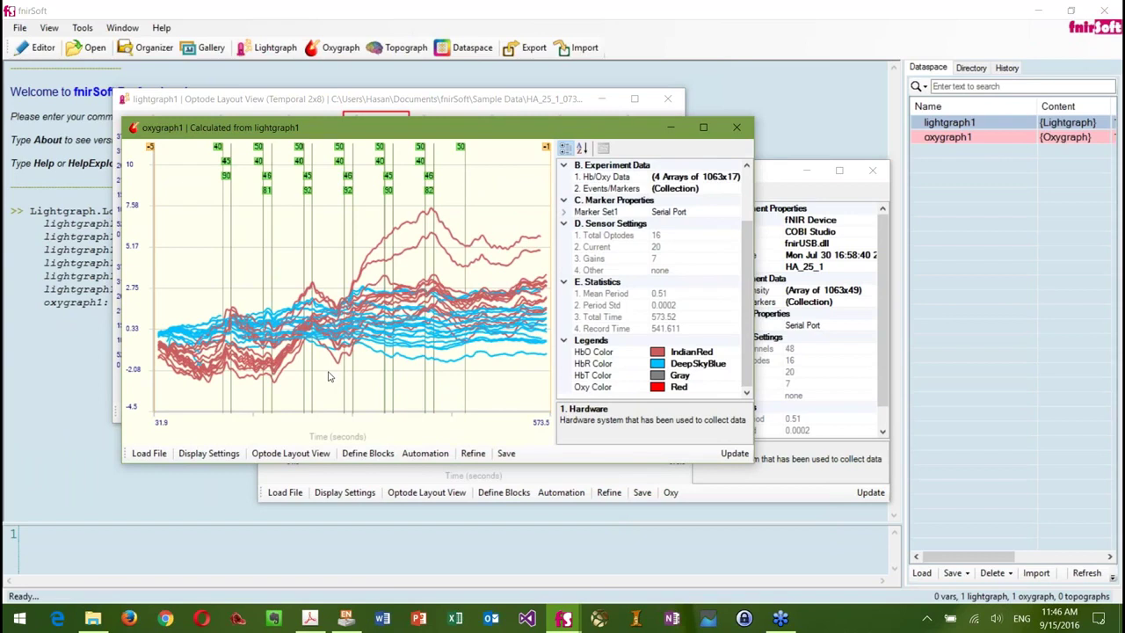
{"action": "right_click", "coordinate": [405, 279]}
{"action": "left_click", "coordinate": [446, 305]}
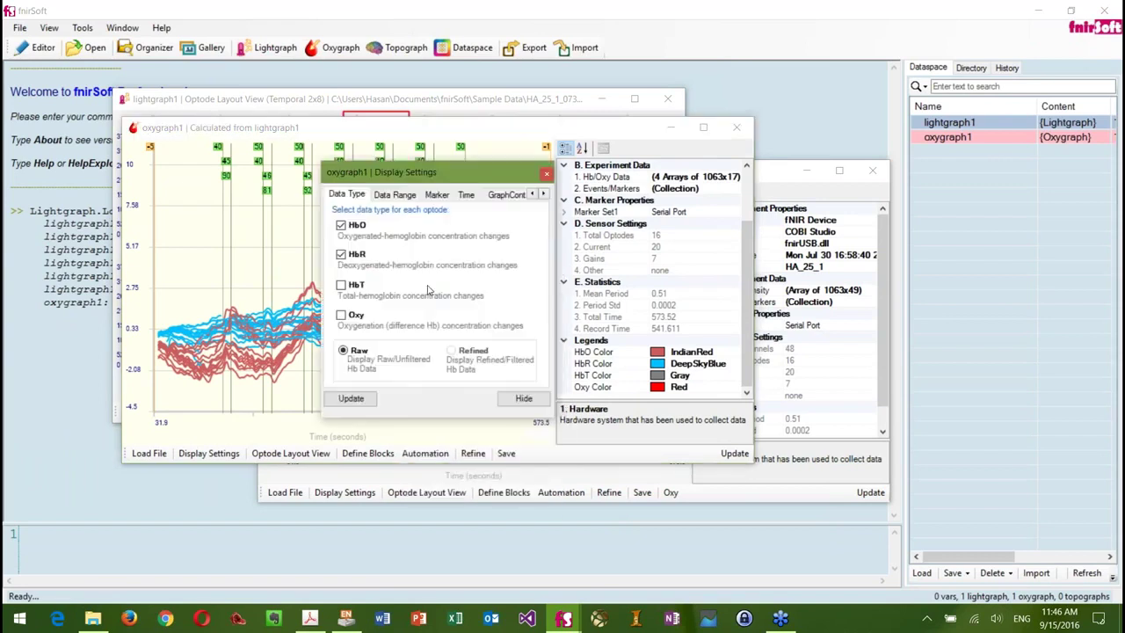
{"action": "left_click_drag", "start_coordinate": [479, 141], "coordinate": [541, 132]}
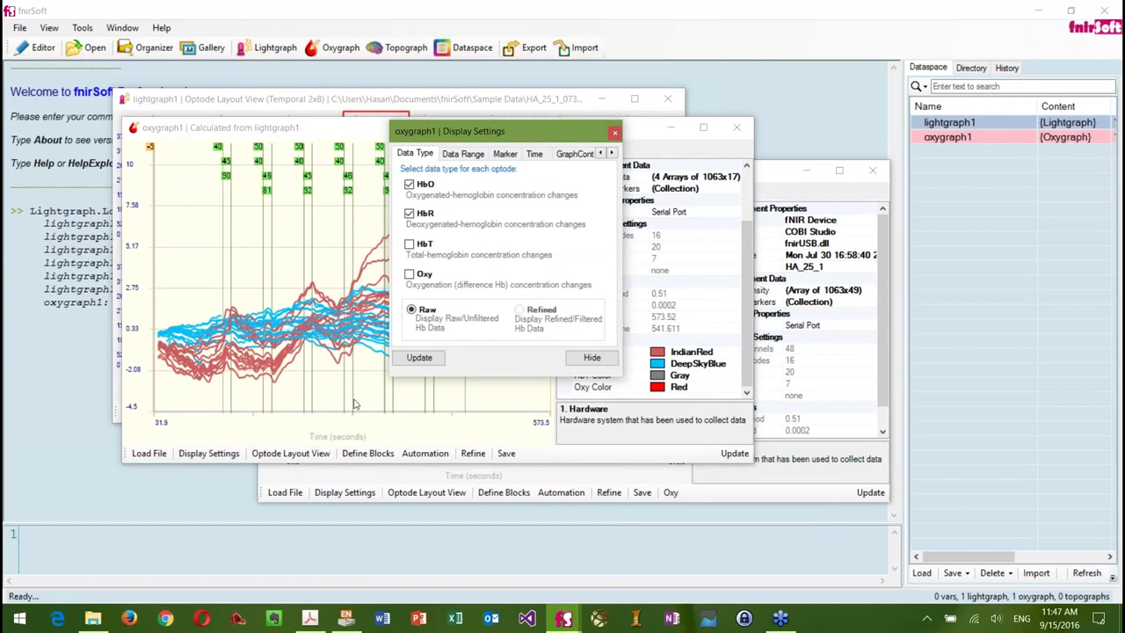
{"action": "left_click", "coordinate": [463, 155]}
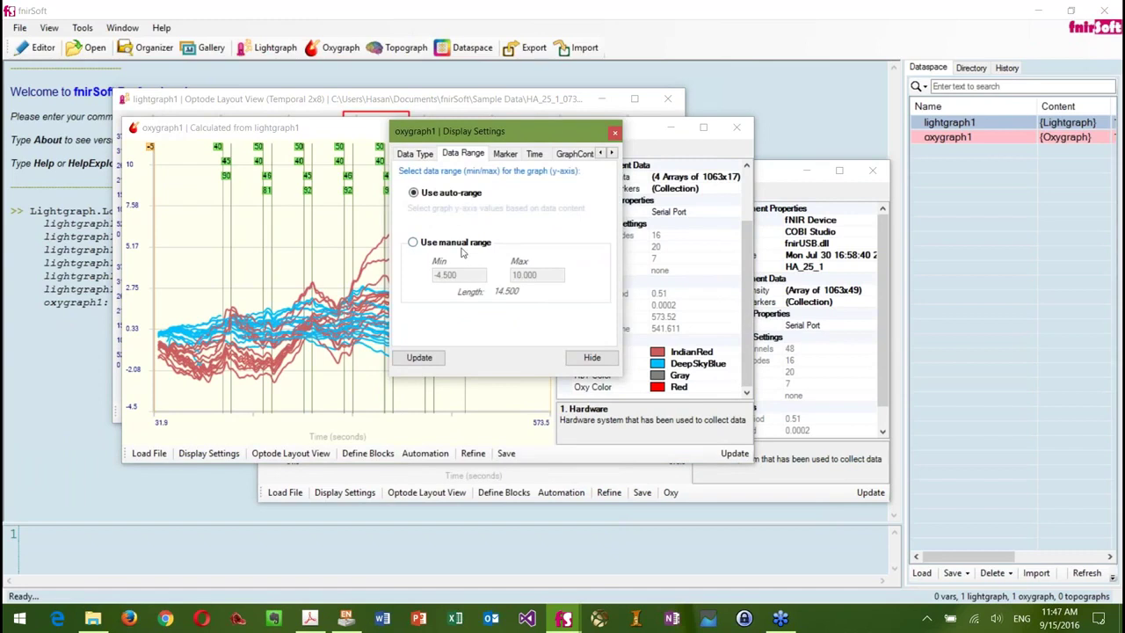
{"action": "left_click", "coordinate": [506, 154]}
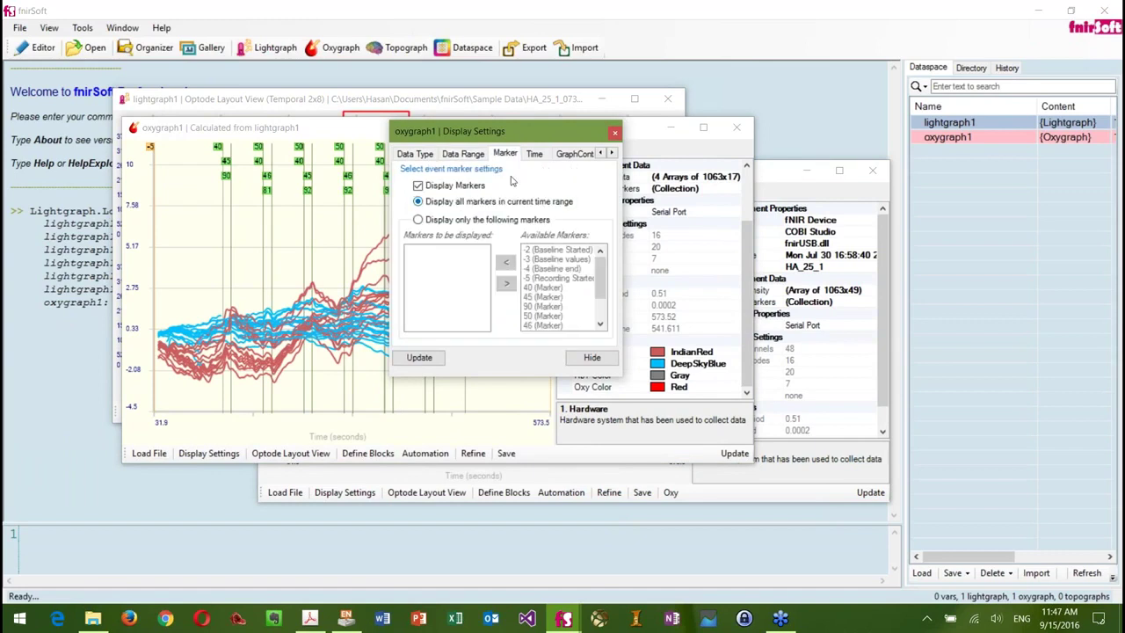
{"action": "left_click", "coordinate": [533, 154]}
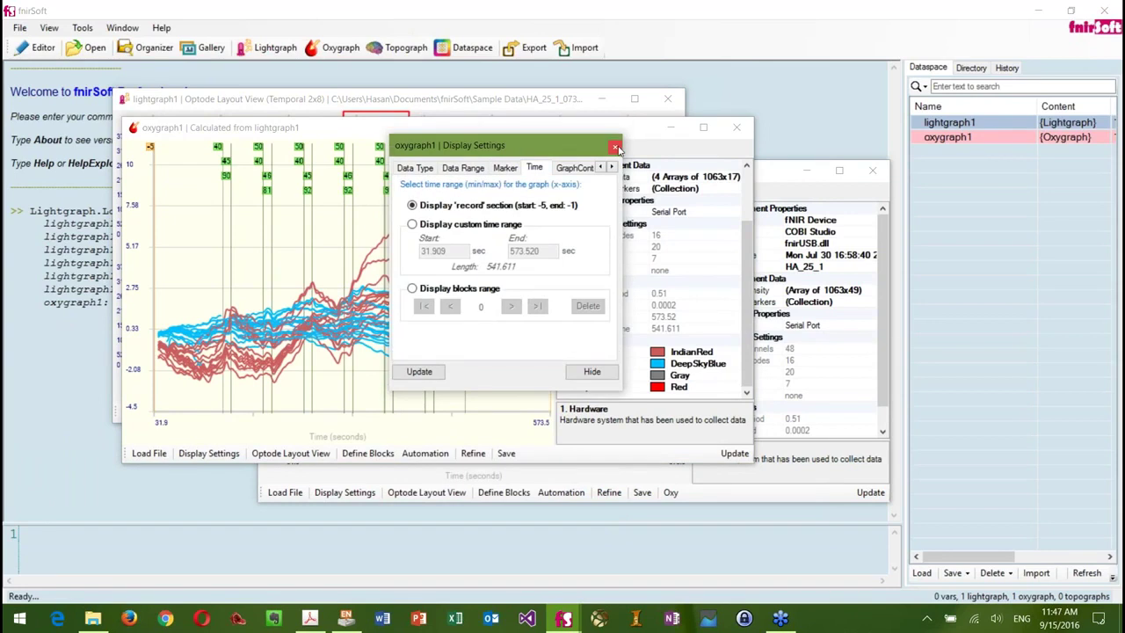
{"action": "left_click", "coordinate": [615, 146]}
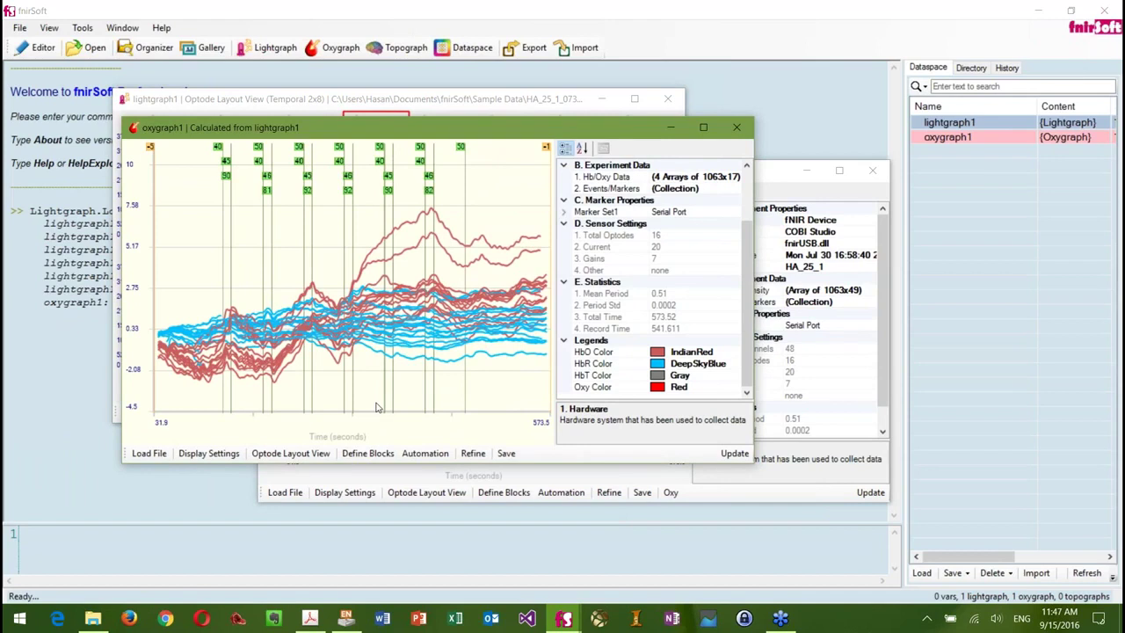
Begin defining blocks on the oxygraph with marker 90 as the start pattern and marker 50 as the end pattern.
{"action": "left_click", "coordinate": [359, 463]}
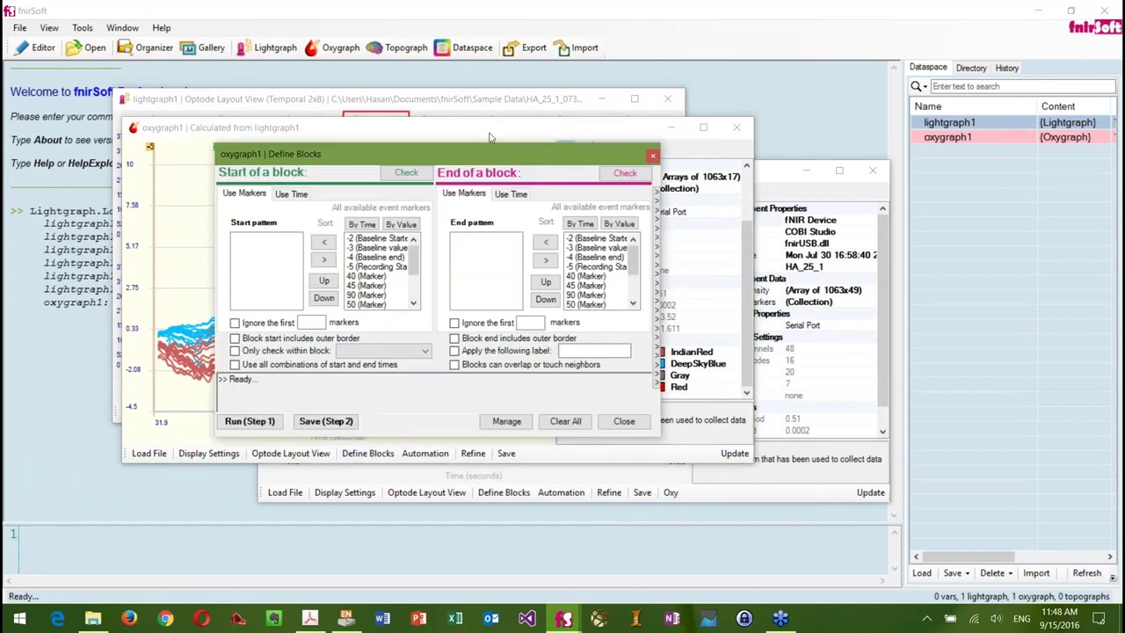
{"action": "left_click_drag", "start_coordinate": [448, 139], "coordinate": [552, 98]}
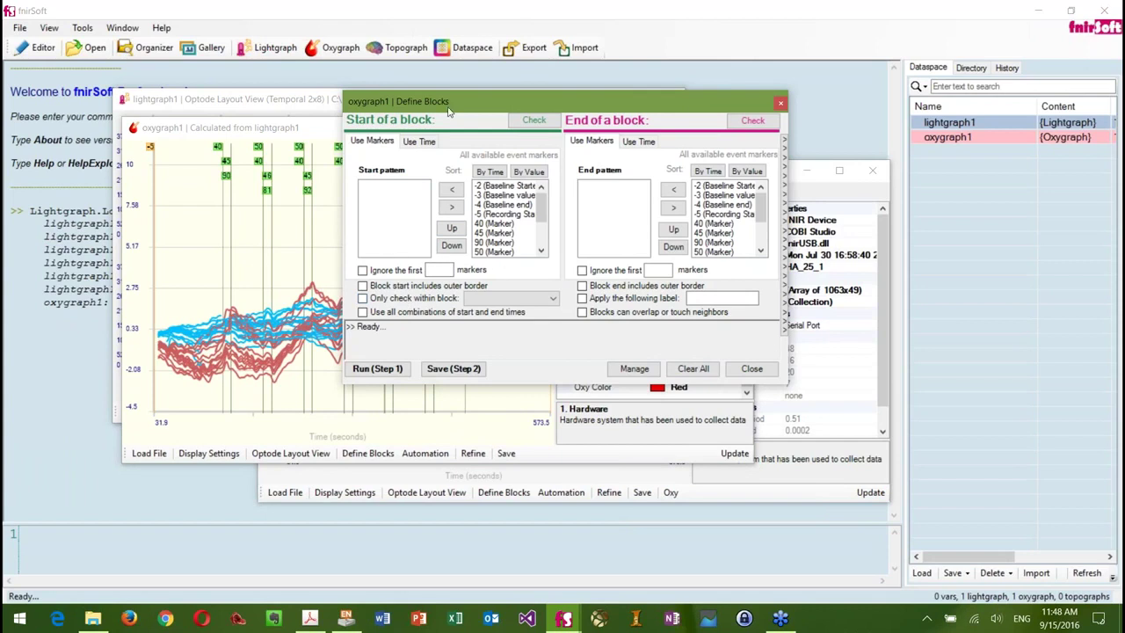
{"action": "left_click_drag", "start_coordinate": [498, 96], "coordinate": [556, 82]}
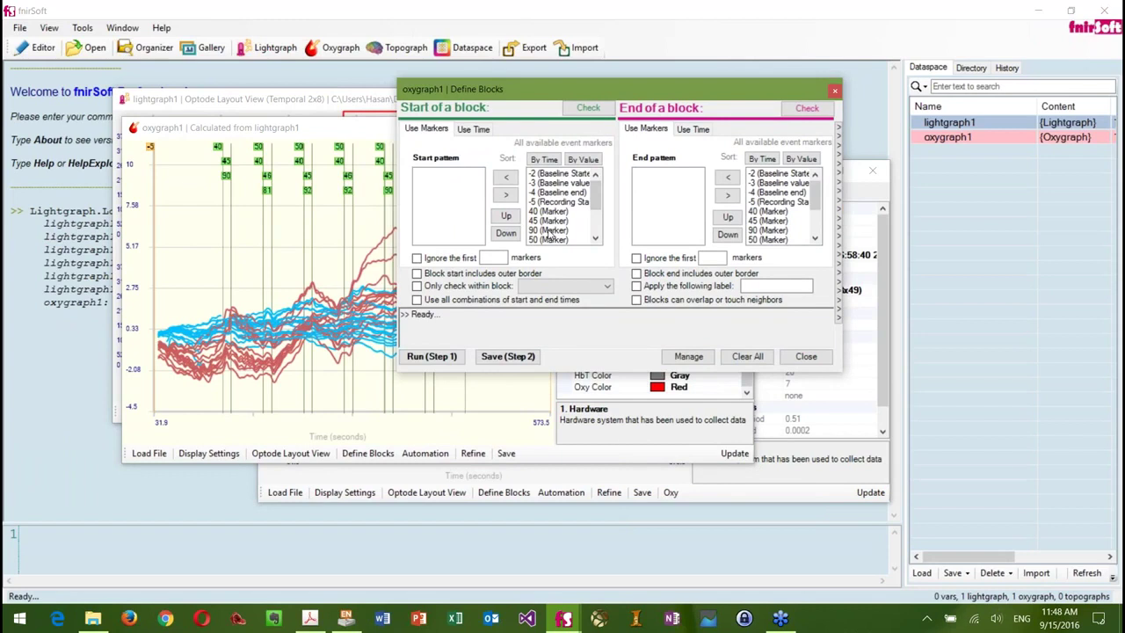
{"action": "double_click", "coordinate": [549, 230]}
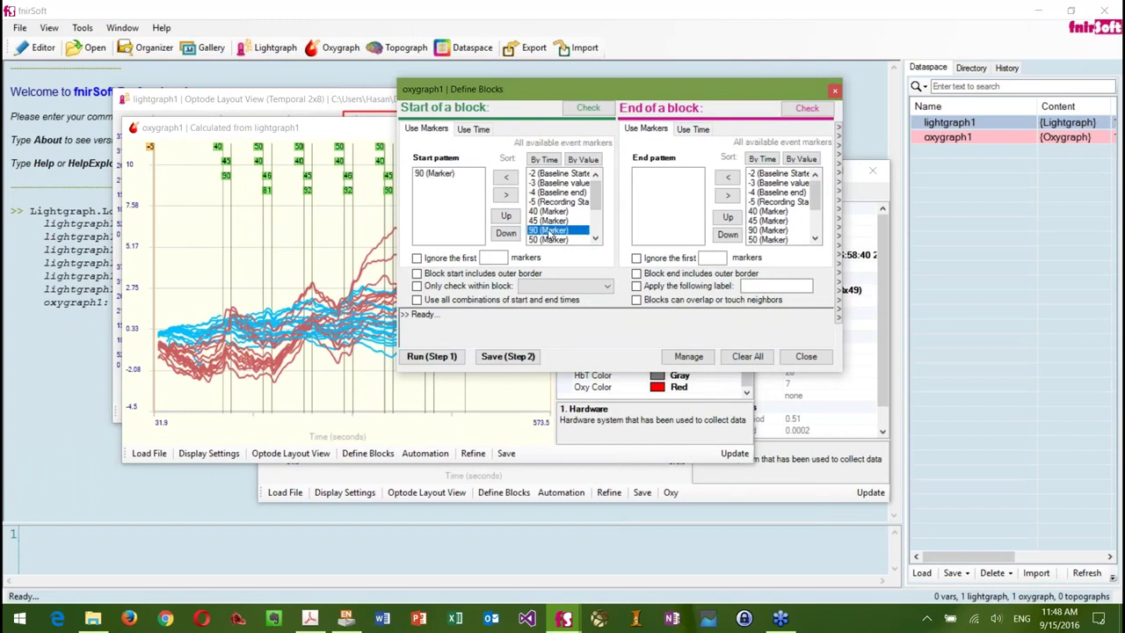
{"action": "left_click", "coordinate": [438, 174]}
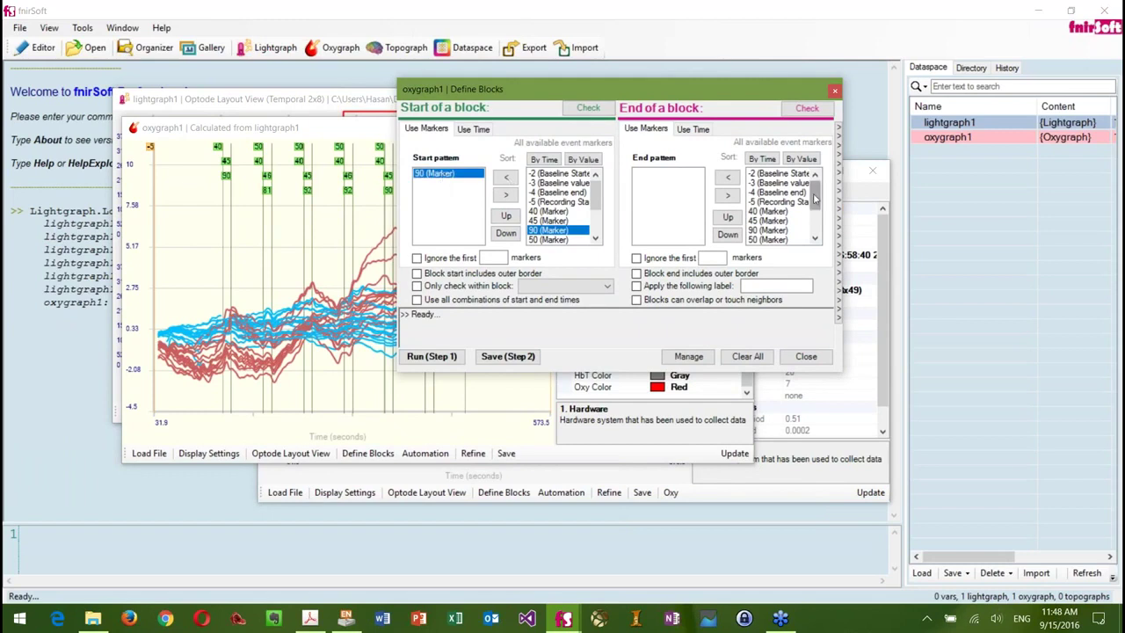
{"action": "mouse_move", "coordinate": [815, 198]}
{"action": "left_mouse_down"}
{"action": "mouse_move", "coordinate": [814, 209]}
{"action": "mouse_move", "coordinate": [666, 179]}
{"action": "left_mouse_up"}
{"action": "left_click", "coordinate": [767, 221]}
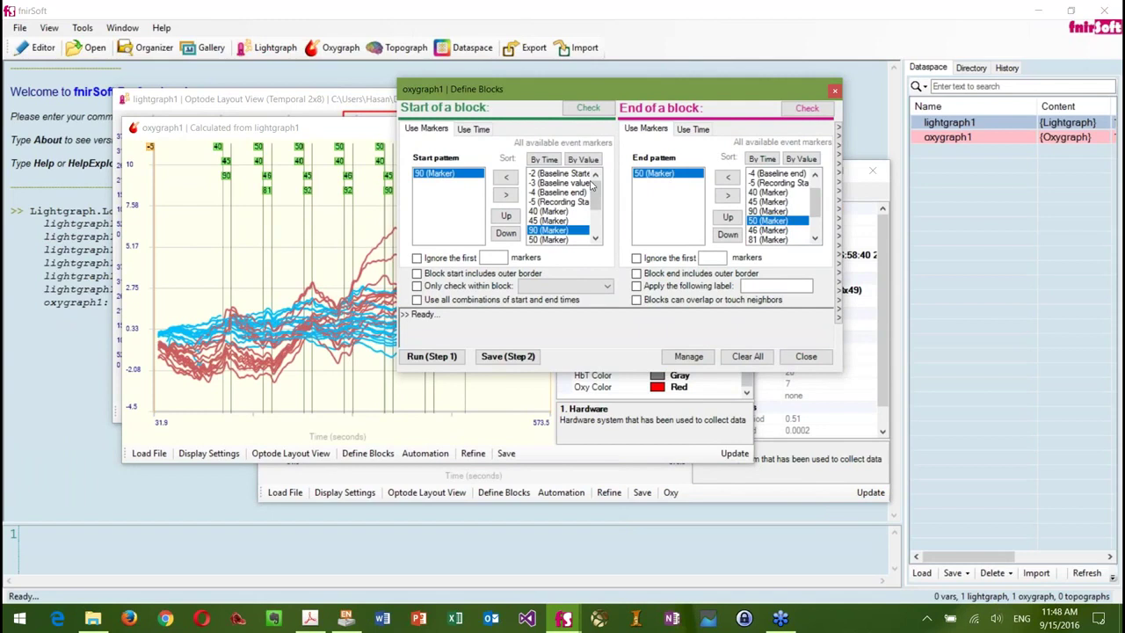
{"action": "left_click", "coordinate": [461, 175]}
{"action": "left_click", "coordinate": [679, 176]}
Apply the label 90 to the blocks, run the block search and save the found blocks.
{"action": "left_click", "coordinate": [758, 285]}
{"action": "type", "text": "90"}
{"action": "left_click", "coordinate": [438, 362]}
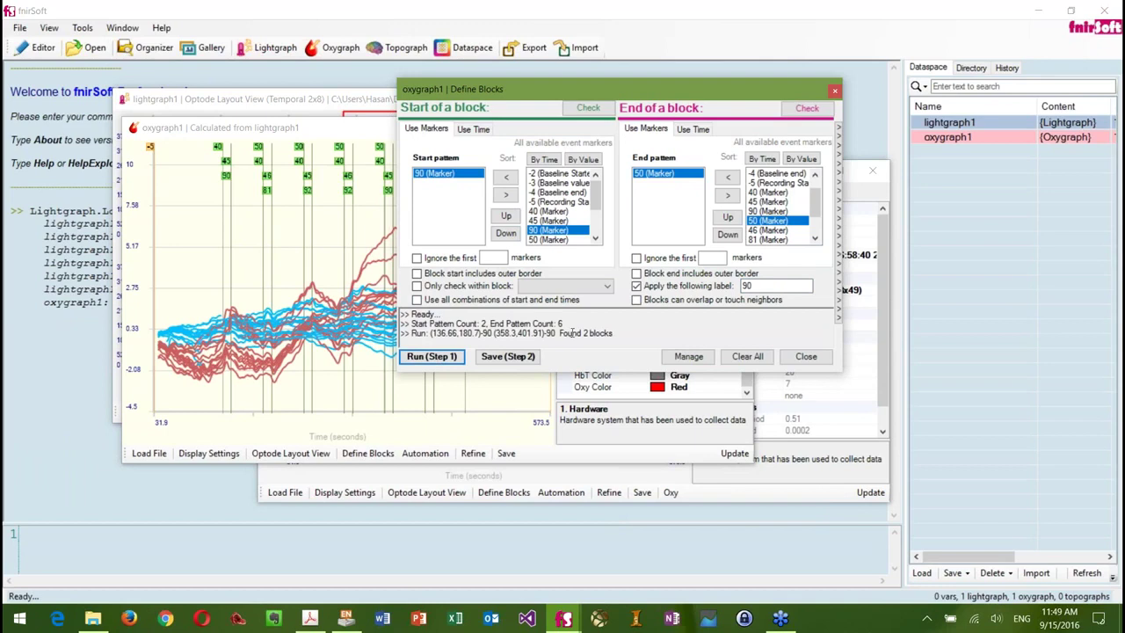
{"action": "left_click_drag", "start_coordinate": [559, 334], "coordinate": [620, 334]}
{"action": "left_click", "coordinate": [621, 334]}
{"action": "left_click", "coordinate": [508, 357]}
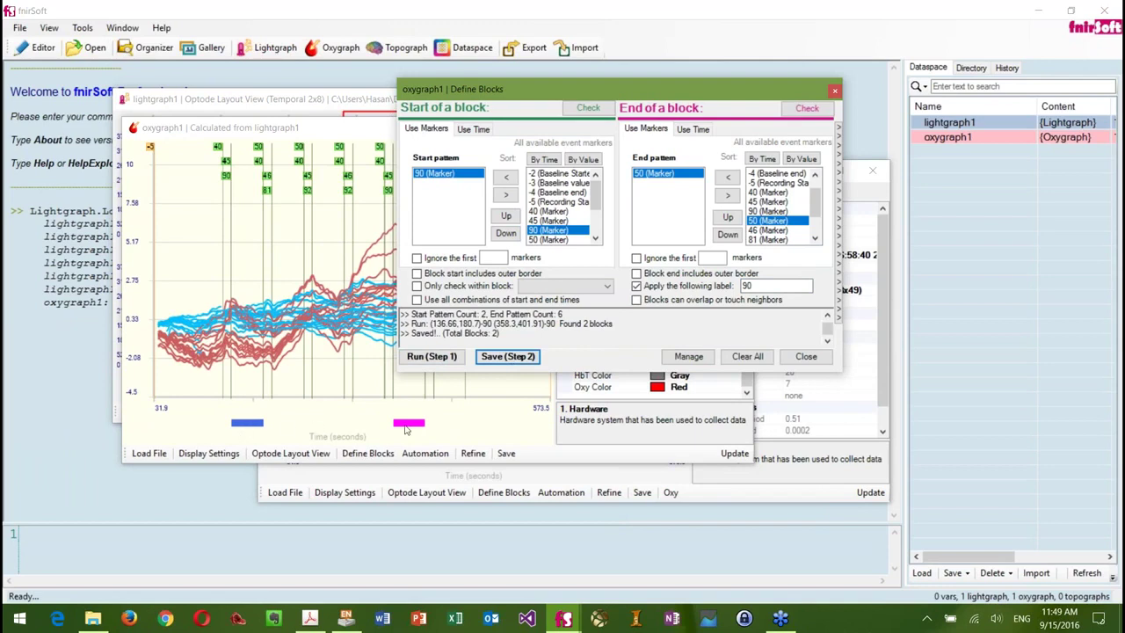
Replace the start pattern with marker 92 and change the block label to 92.
{"action": "left_click_drag", "start_coordinate": [569, 86], "coordinate": [609, 102]}
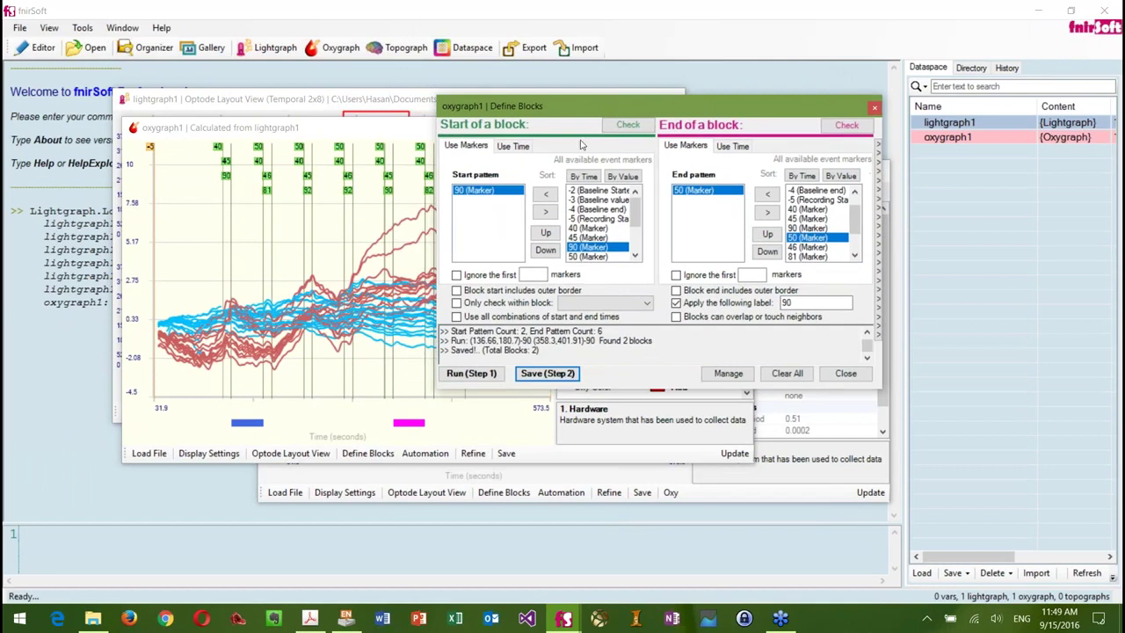
{"action": "double_click", "coordinate": [495, 192]}
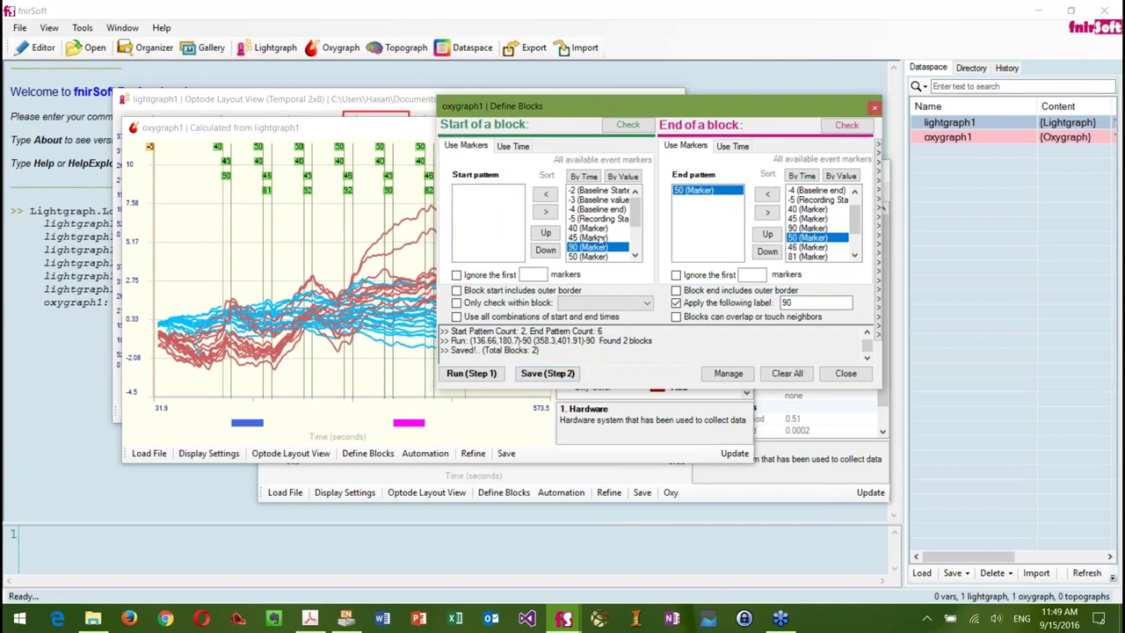
{"action": "left_click_drag", "start_coordinate": [639, 217], "coordinate": [639, 231]}
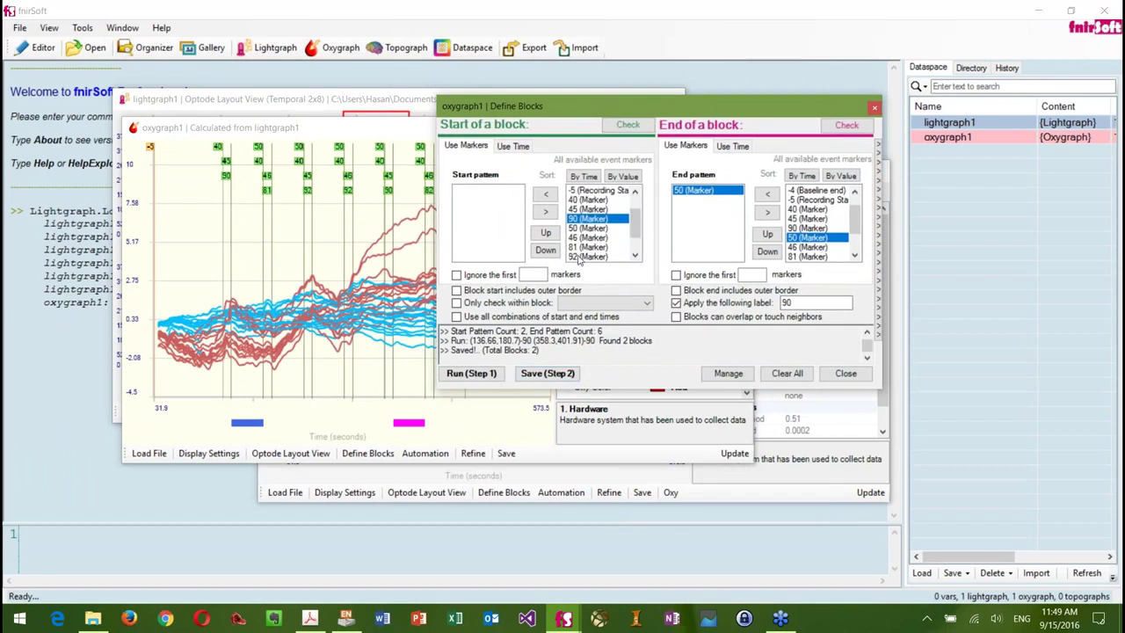
{"action": "double_click", "coordinate": [598, 255]}
{"action": "left_click", "coordinate": [491, 192]}
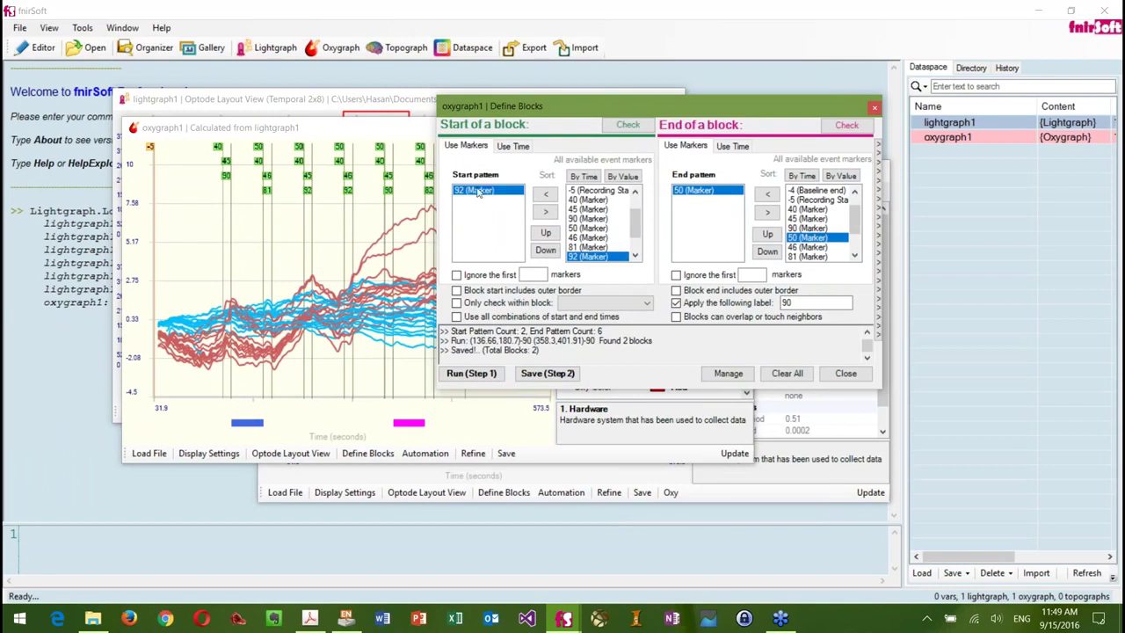
{"action": "left_click", "coordinate": [790, 303]}
{"action": "key", "text": "BackSpace"}
{"action": "type", "text": "2"}
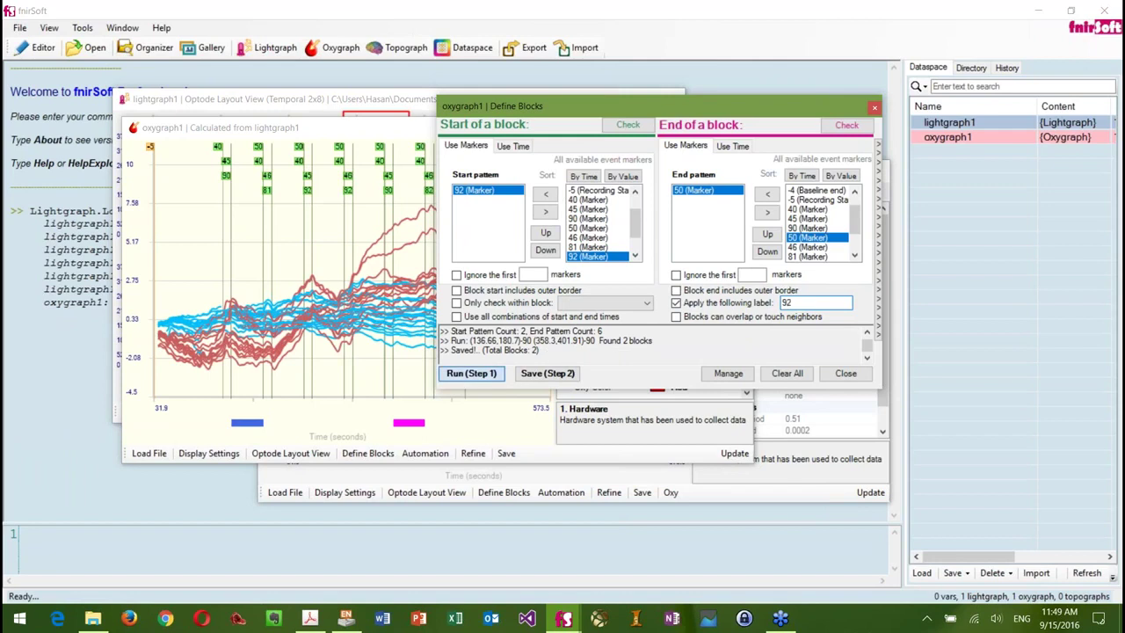
Run the block search for the marker 92 pattern and save the found blocks.
{"action": "left_click", "coordinate": [471, 372]}
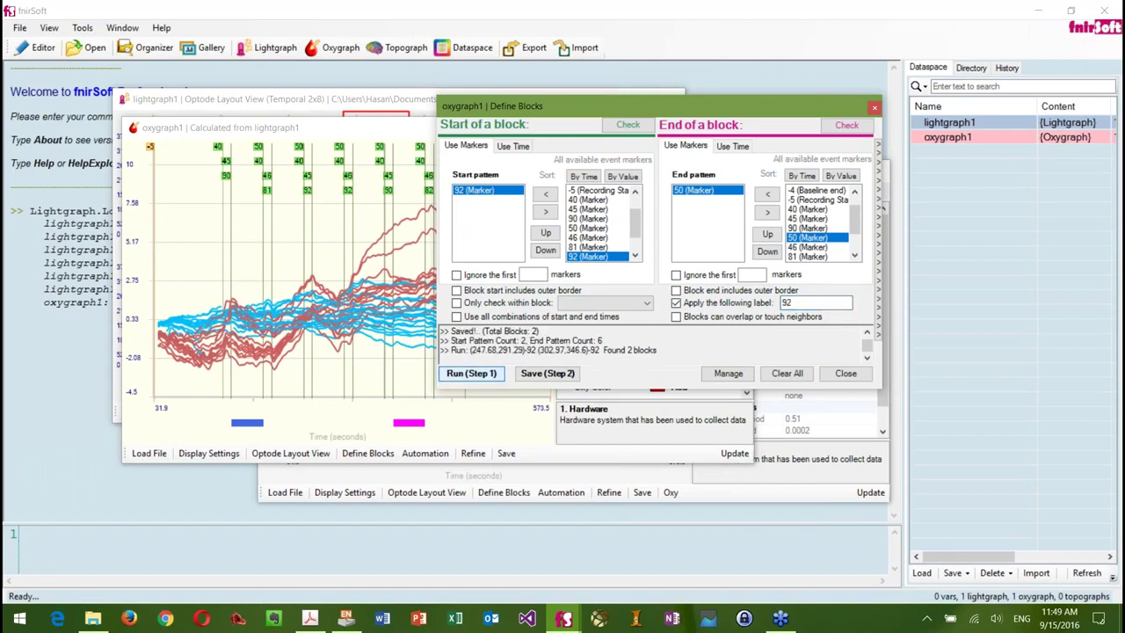
{"action": "left_click", "coordinate": [663, 351]}
{"action": "left_click", "coordinate": [471, 350], "text": "shift"}
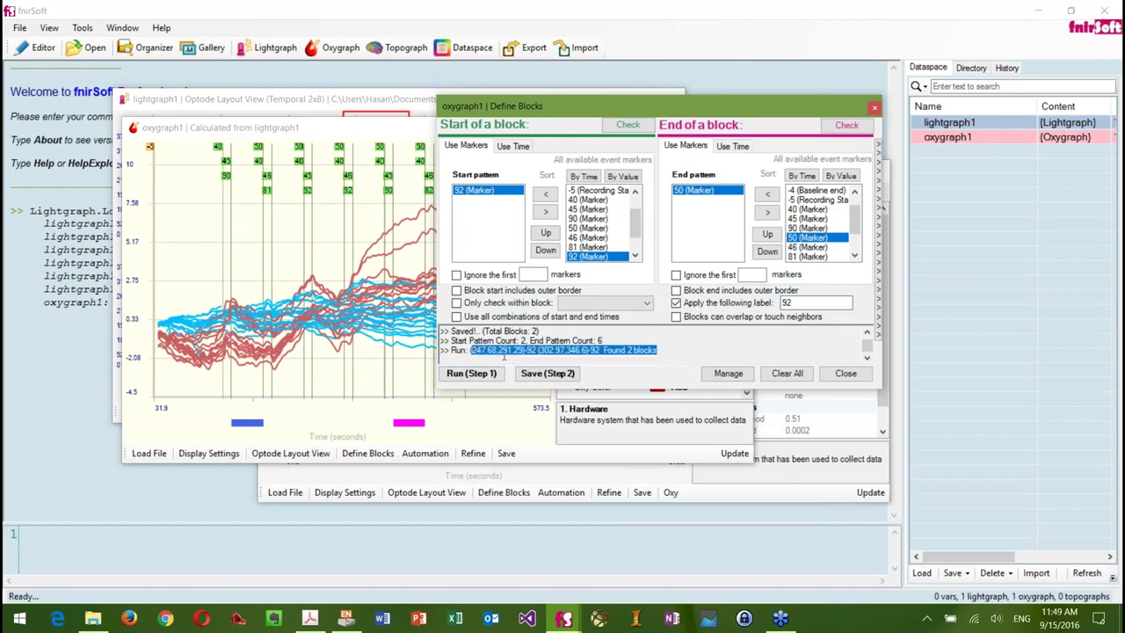
{"action": "left_click", "coordinate": [546, 373]}
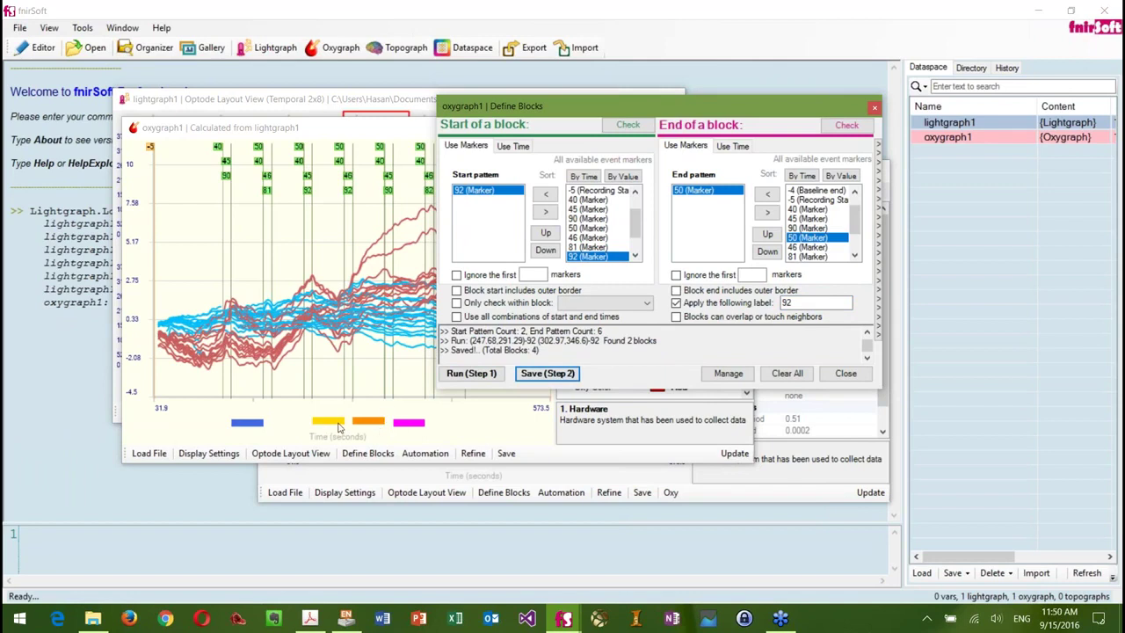
Review the lengths of the saved blocks in the block manager, and close it and the block definition.
{"action": "left_click", "coordinate": [718, 380]}
{"action": "left_click", "coordinate": [601, 123]}
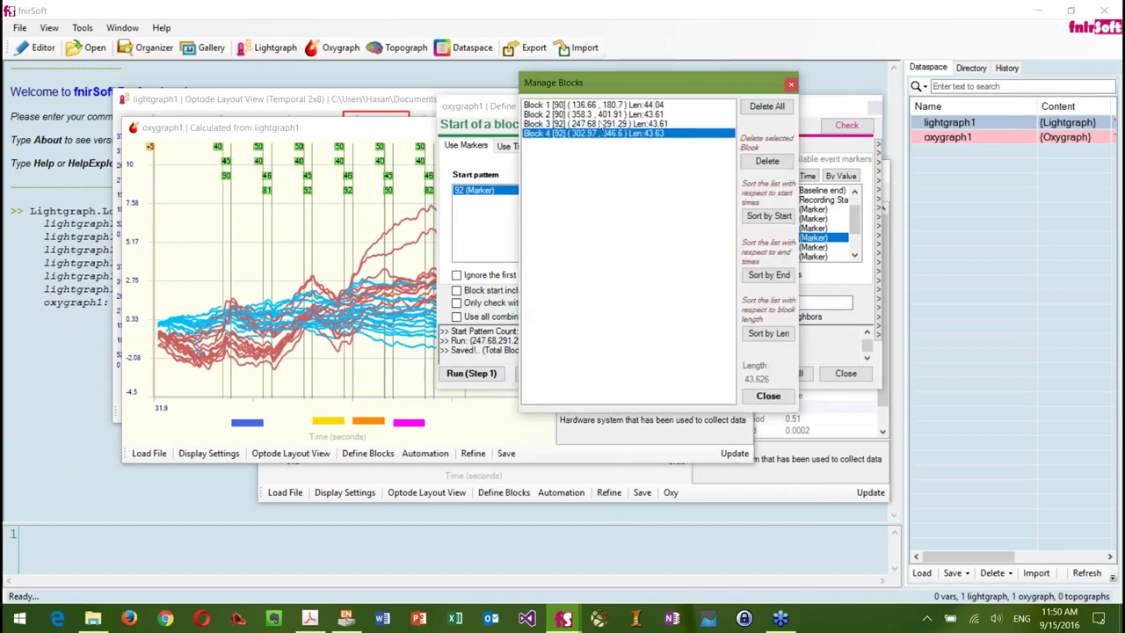
{"action": "left_click", "coordinate": [605, 105]}
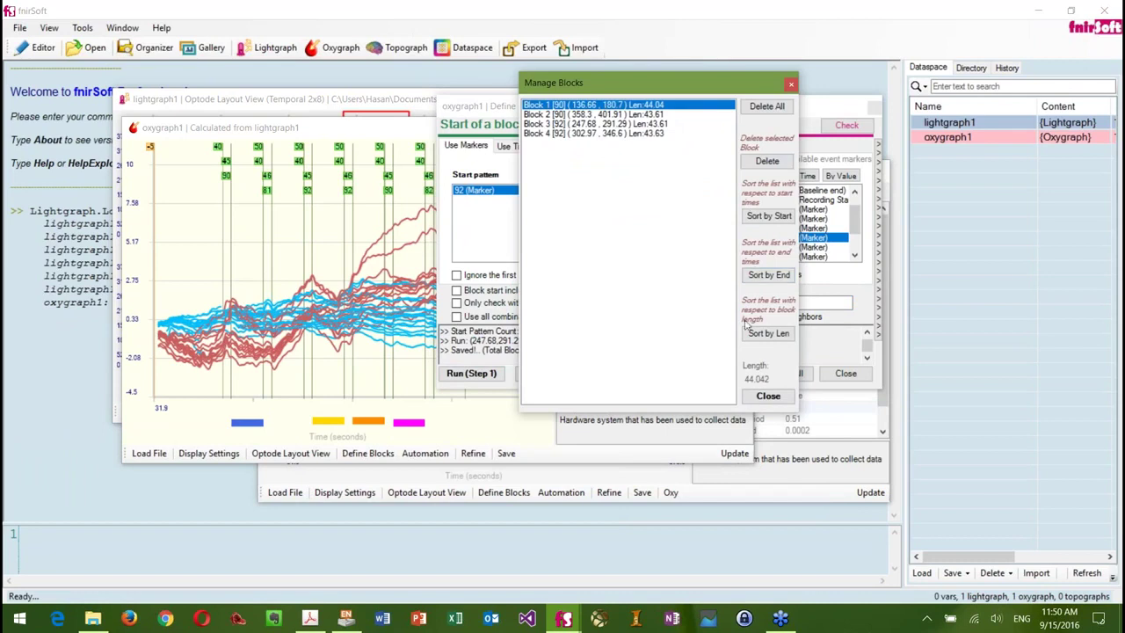
{"action": "left_click", "coordinate": [638, 134]}
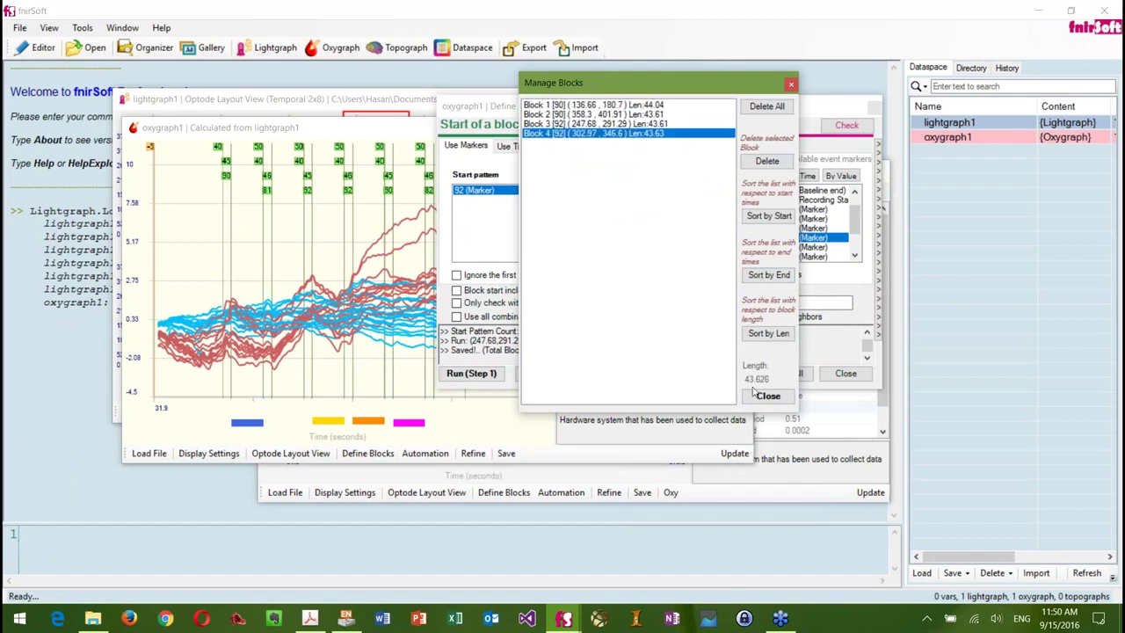
{"action": "left_click", "coordinate": [768, 395]}
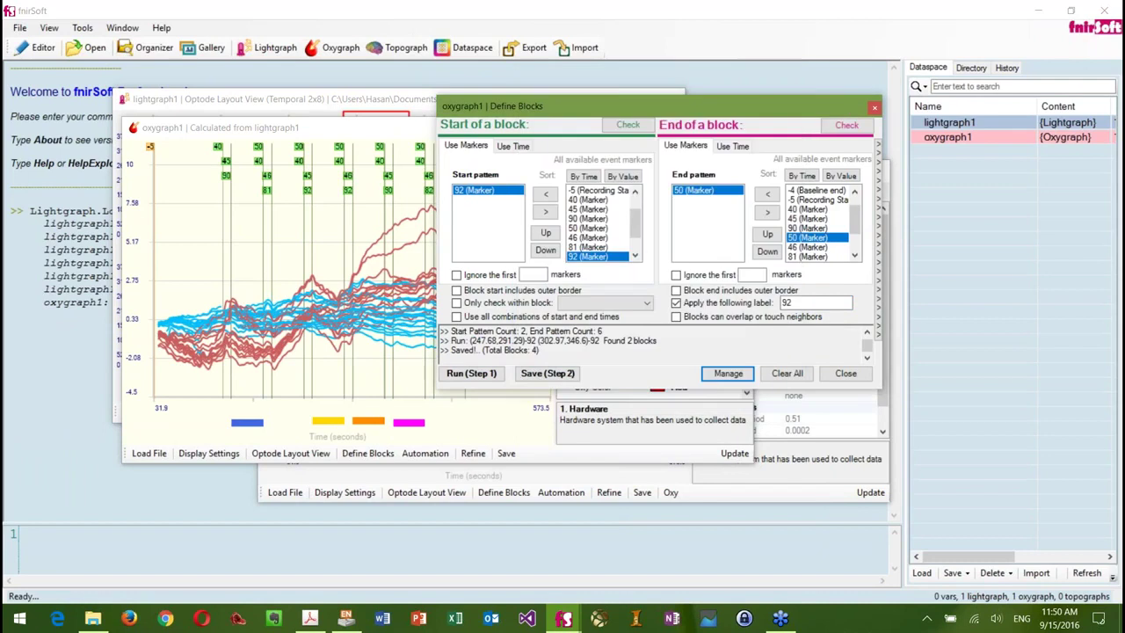
{"action": "left_click", "coordinate": [846, 372]}
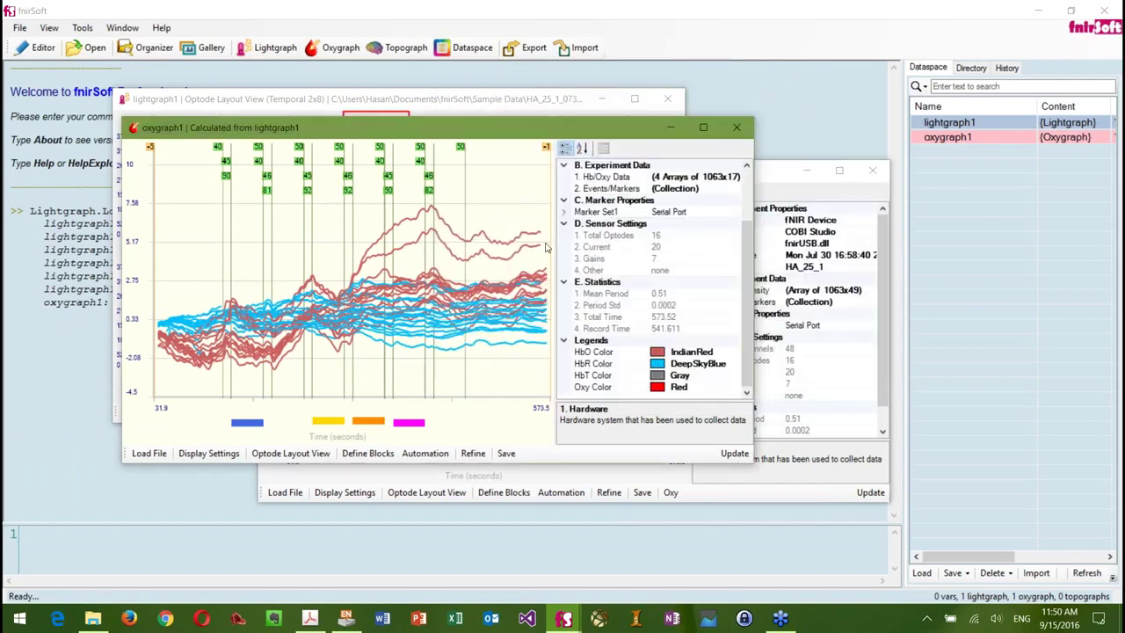
Refine the oxygraph's Raw Data with linear Detrending and move its window to view the result.
{"action": "left_click_drag", "start_coordinate": [505, 124], "coordinate": [568, 118]}
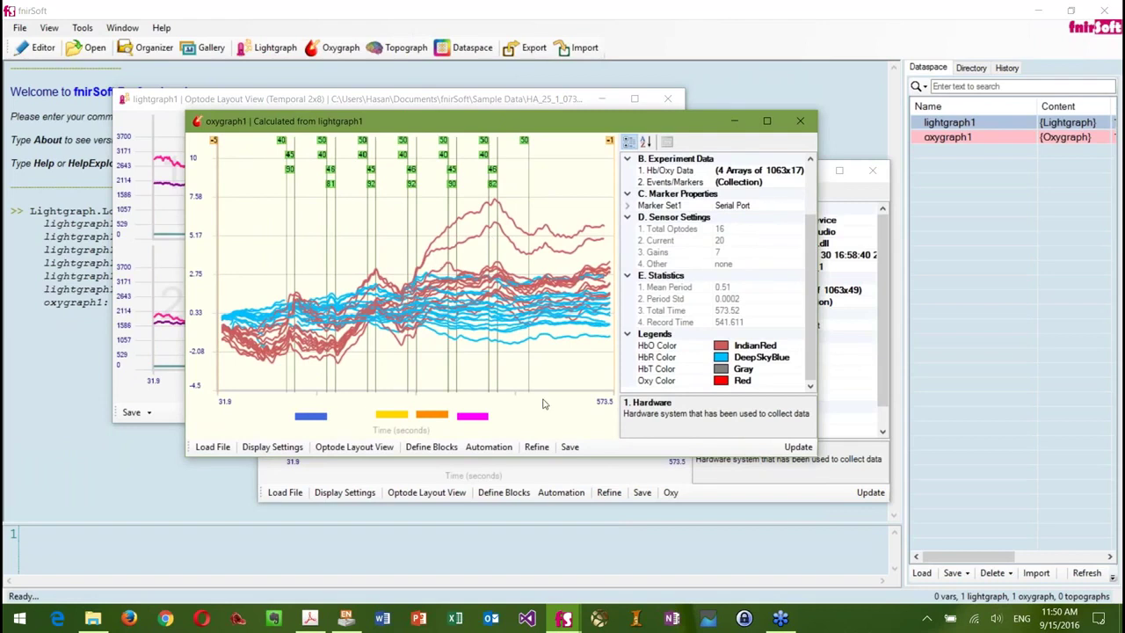
{"action": "left_click", "coordinate": [537, 448]}
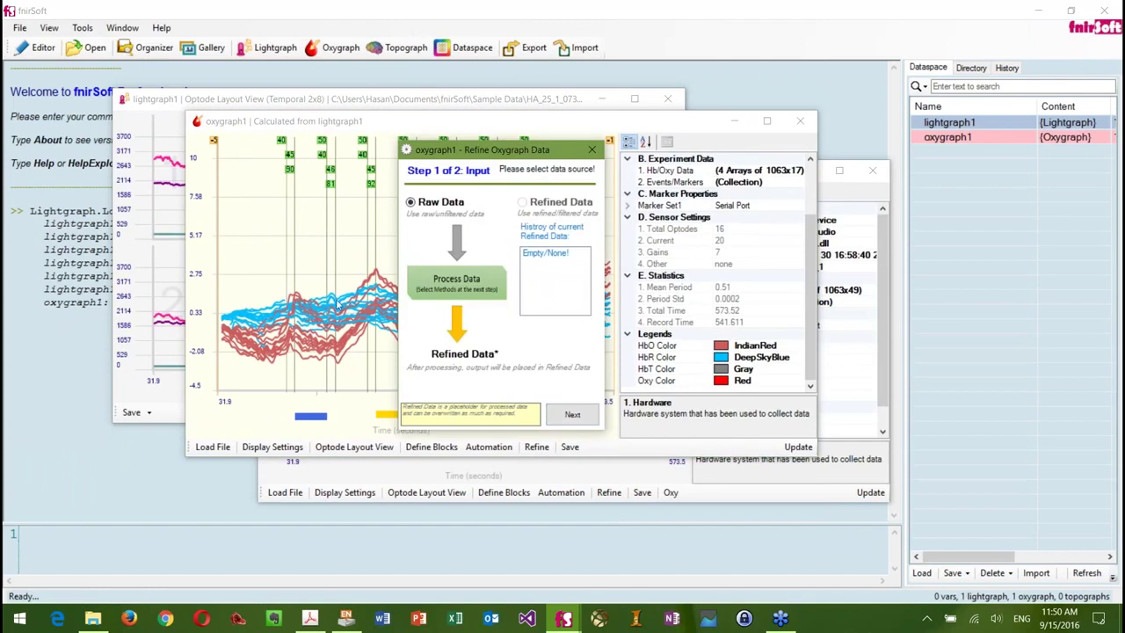
{"action": "left_click", "coordinate": [567, 421]}
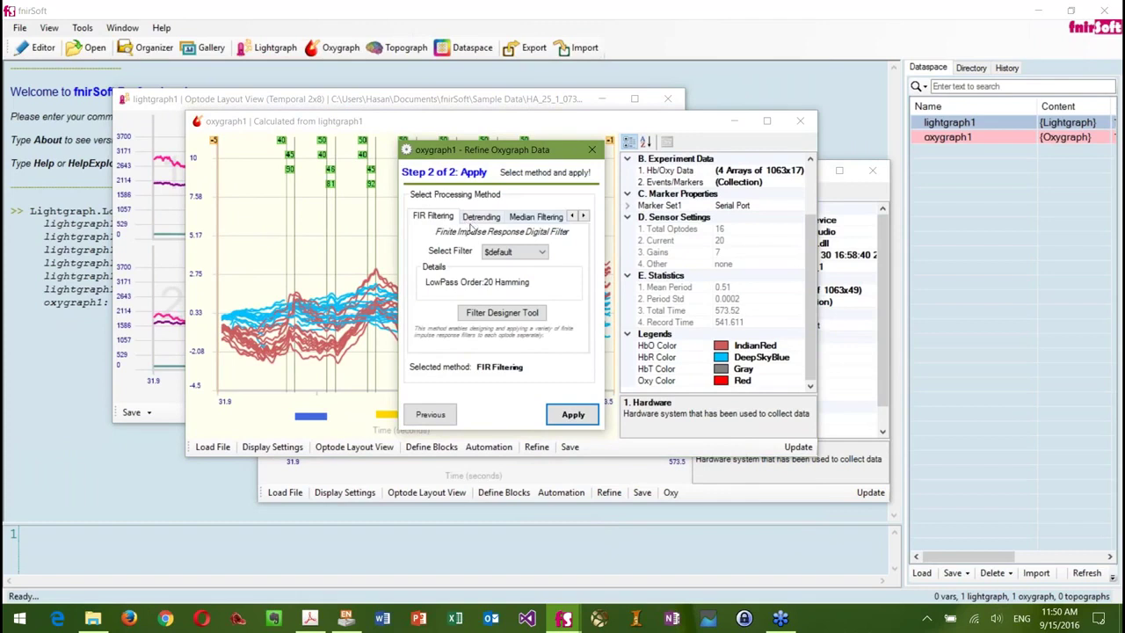
{"action": "left_click", "coordinate": [475, 221]}
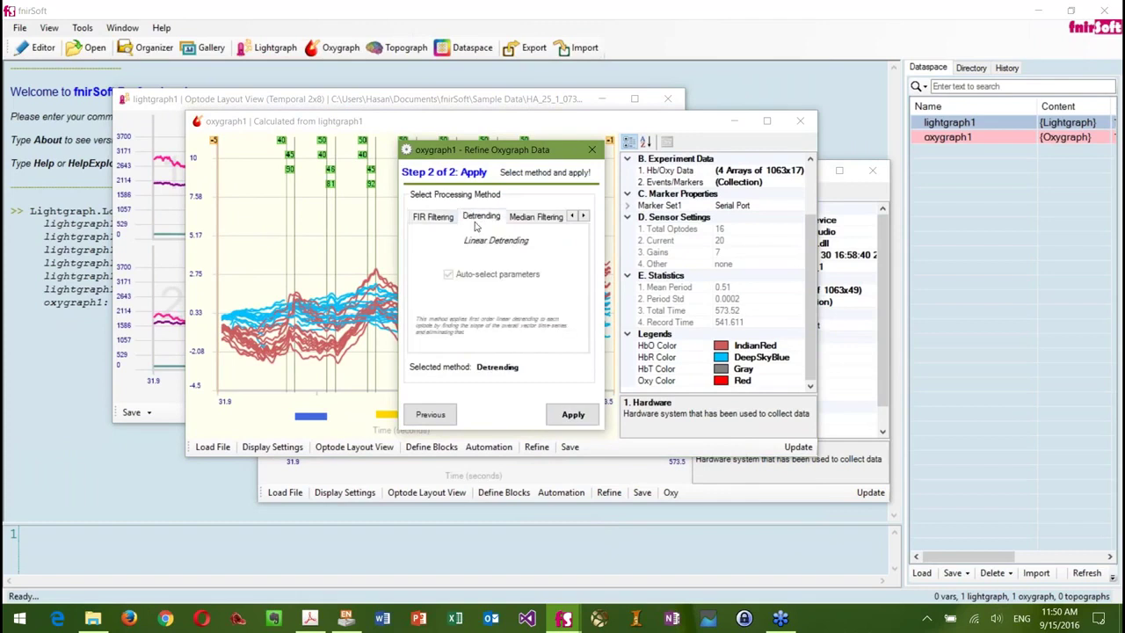
{"action": "left_click", "coordinate": [567, 417]}
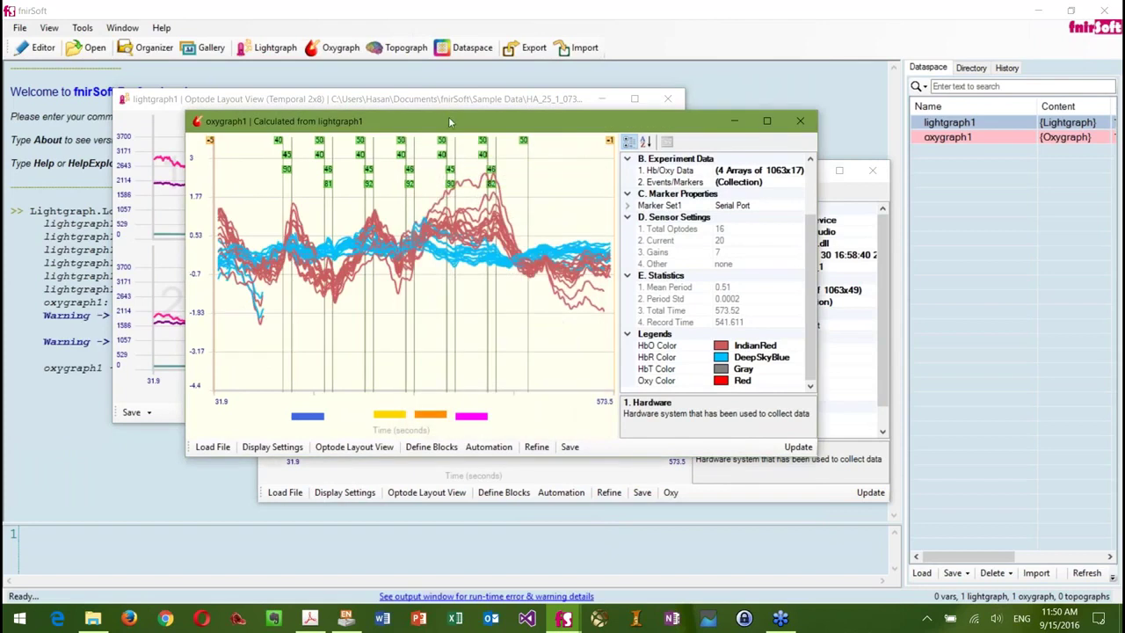
{"action": "left_click_drag", "start_coordinate": [448, 116], "coordinate": [427, 133]}
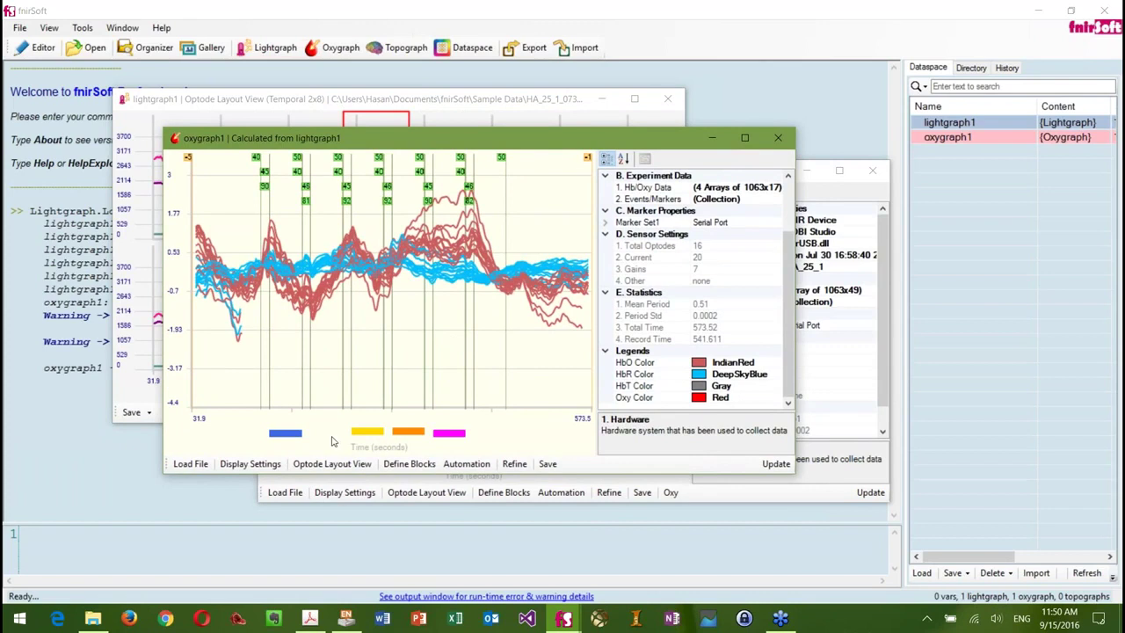
Save the Refined Data of all oxygraph blocks to the Dataspace, with the Dataspace opening after the transfer.
{"action": "left_click", "coordinate": [546, 464]}
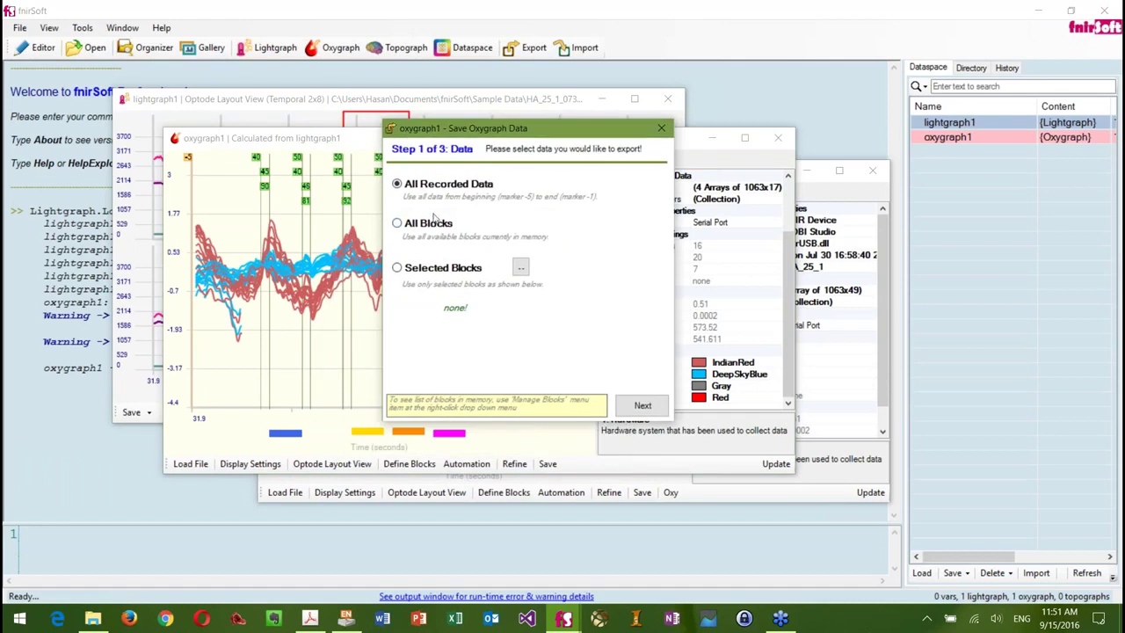
{"action": "left_click", "coordinate": [416, 226]}
{"action": "left_click", "coordinate": [649, 410]}
{"action": "left_click", "coordinate": [446, 242]}
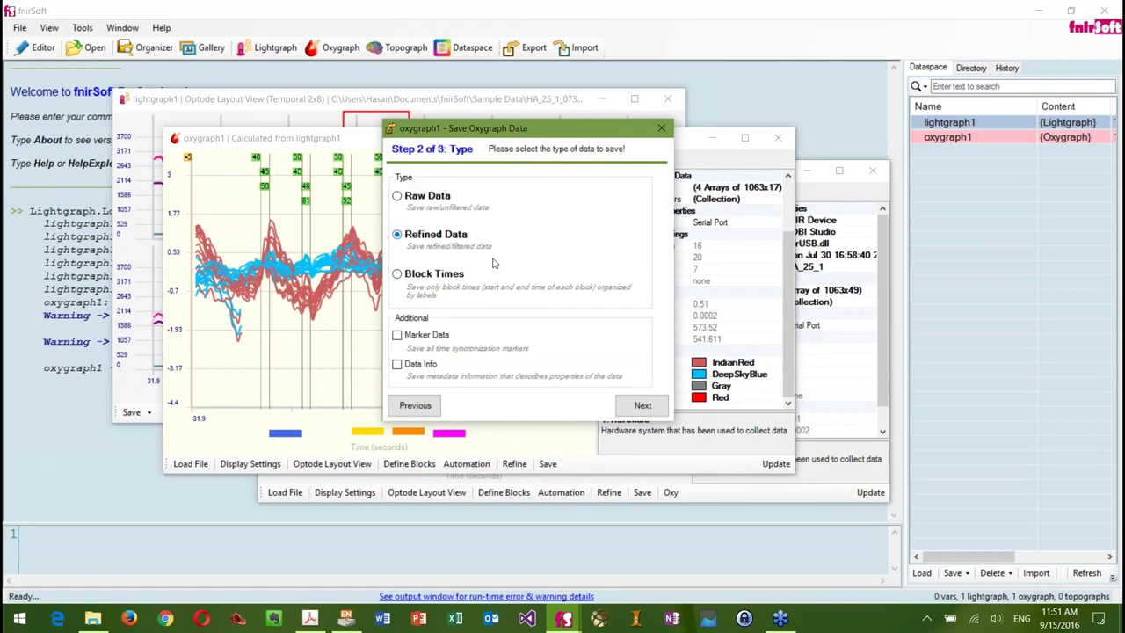
{"action": "left_click", "coordinate": [641, 406]}
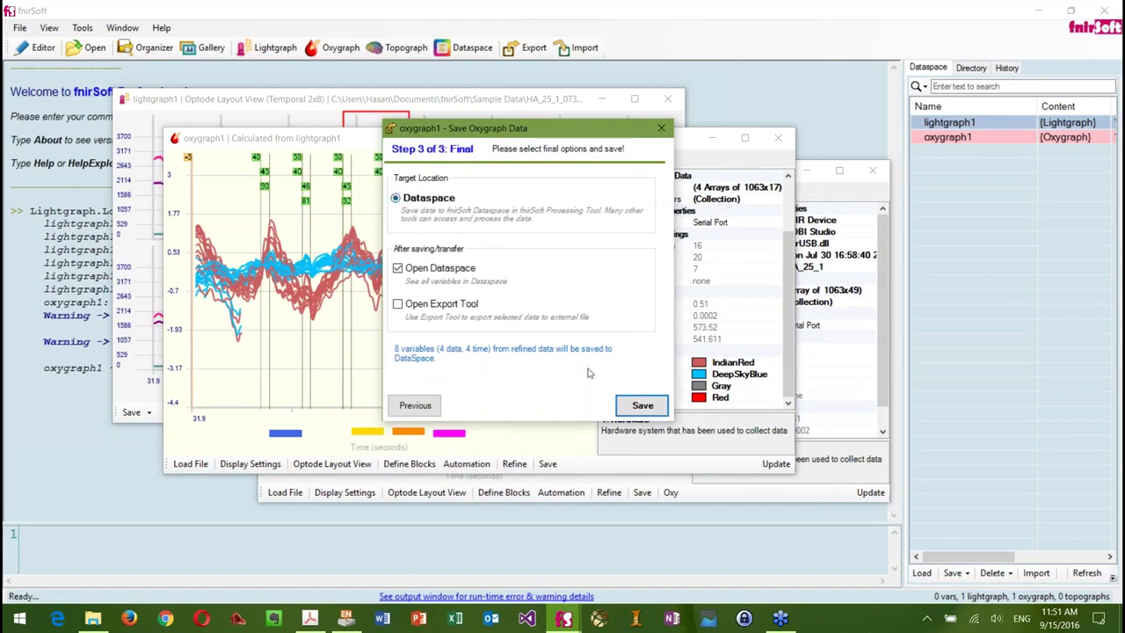
{"action": "left_click", "coordinate": [641, 405]}
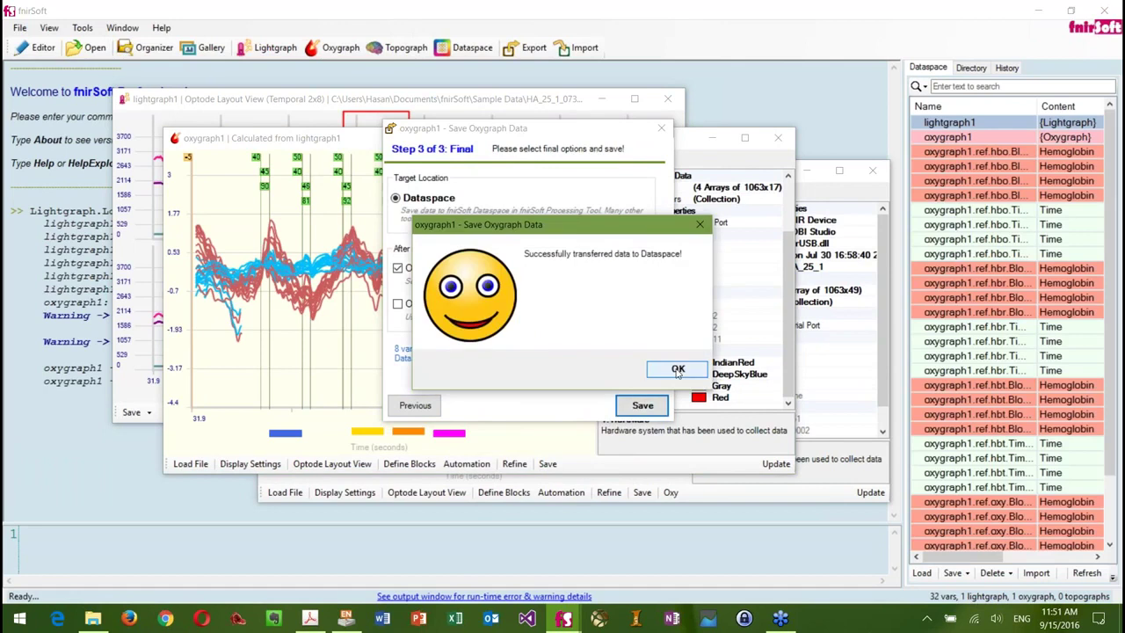
{"action": "left_click", "coordinate": [677, 370]}
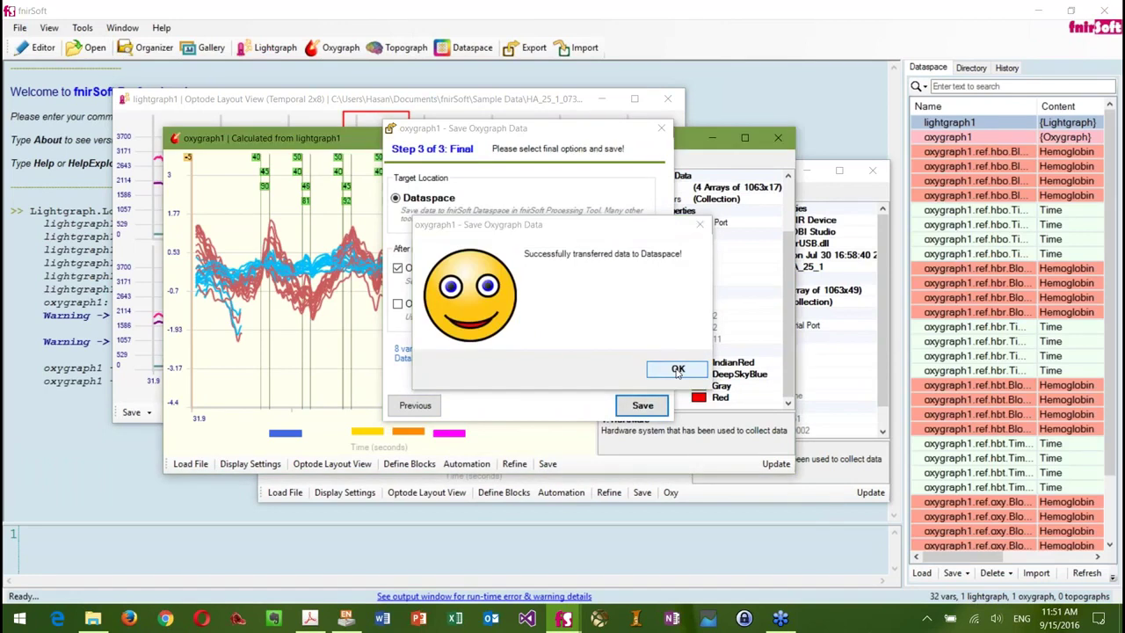
Enlarge the fnirSoft Processing Tool window and widen its Name column to show the full variable names.
{"action": "left_click_drag", "start_coordinate": [576, 132], "coordinate": [483, 76]}
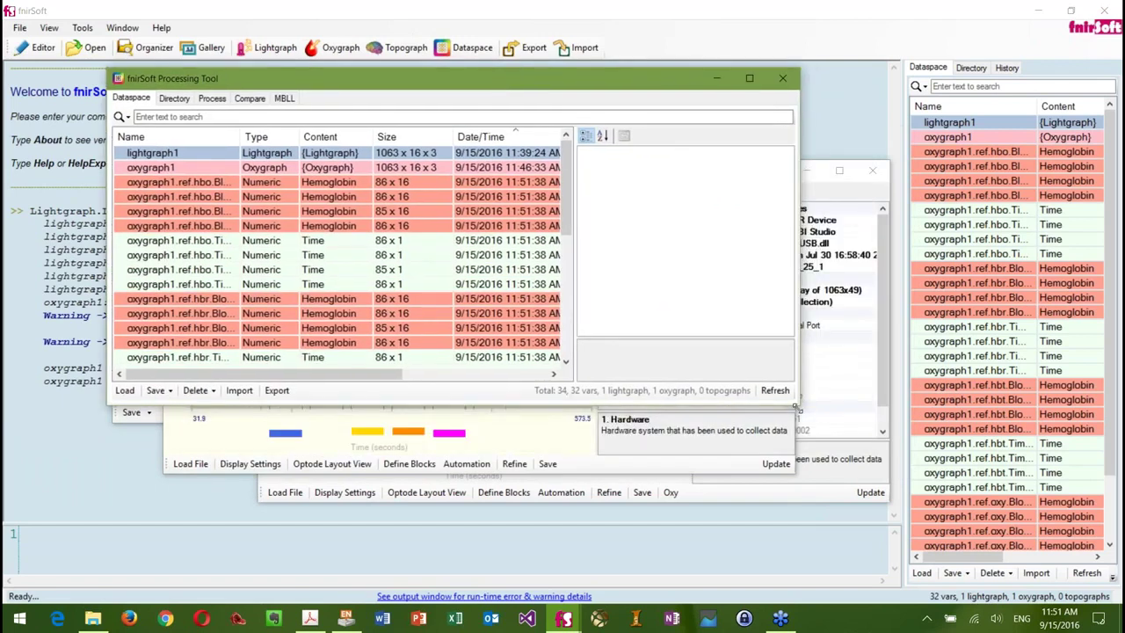
{"action": "left_click_drag", "start_coordinate": [795, 406], "coordinate": [968, 420]}
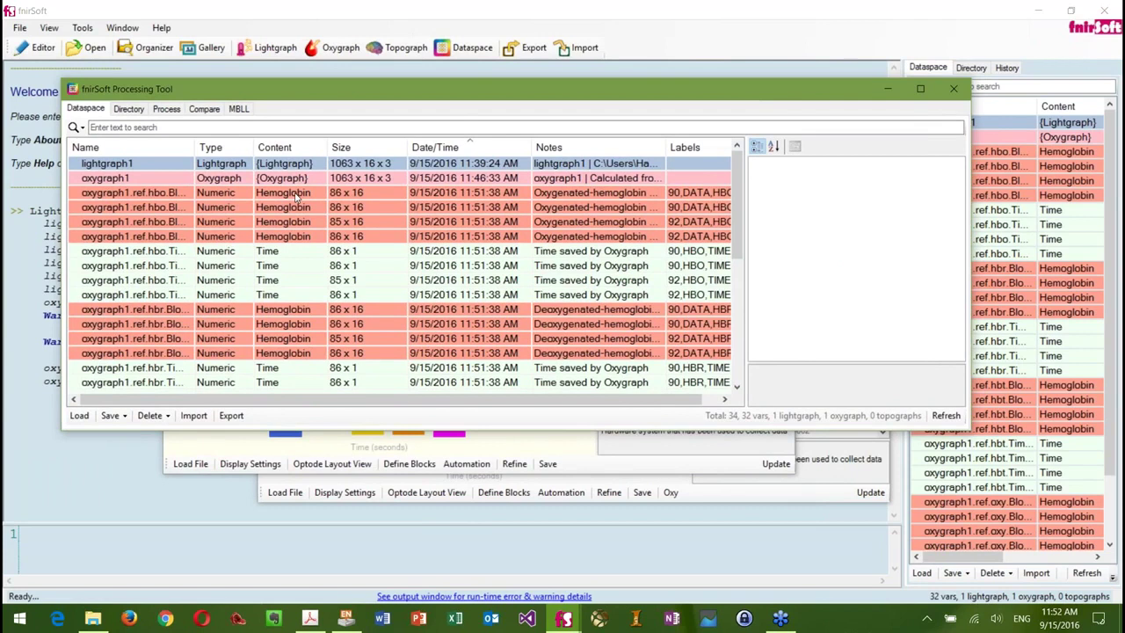
{"action": "double_click", "coordinate": [191, 149]}
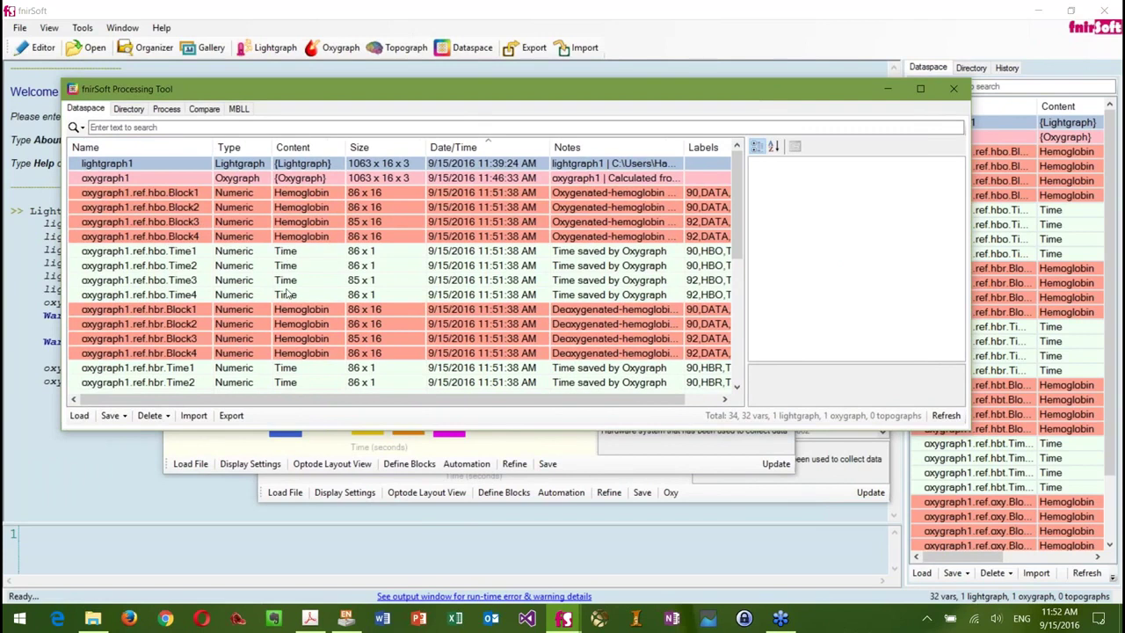
Open oxygraph1.ref.hbo.Block1 from the Dataspace, inspect its array of values, and return to its graph.
{"action": "left_click", "coordinate": [300, 200]}
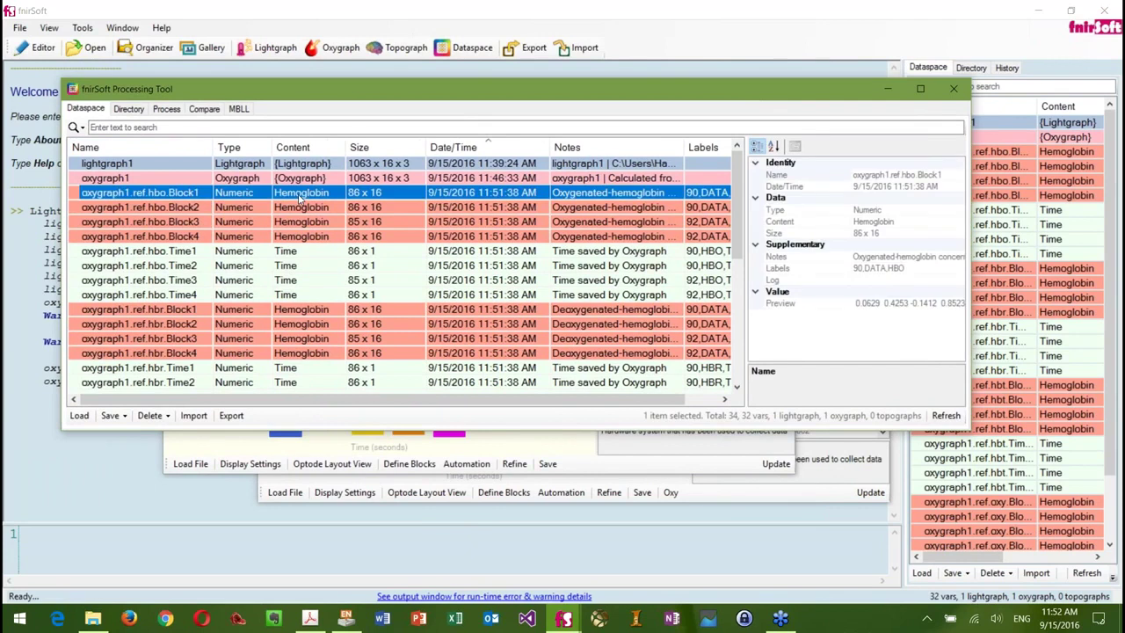
{"action": "double_click", "coordinate": [300, 199]}
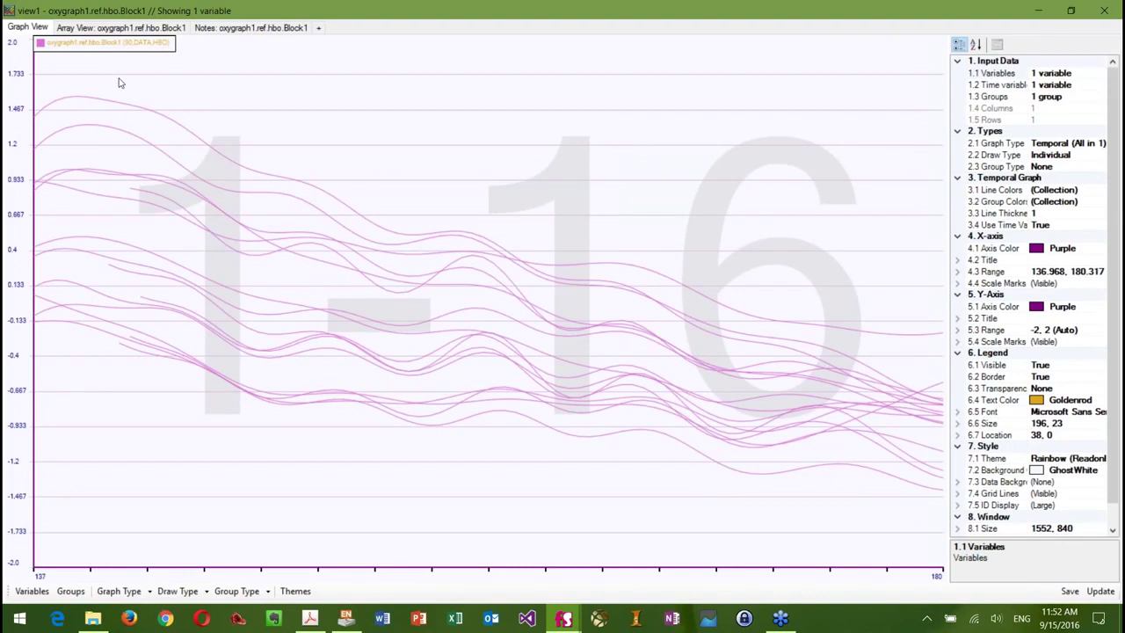
{"action": "left_click", "coordinate": [109, 28]}
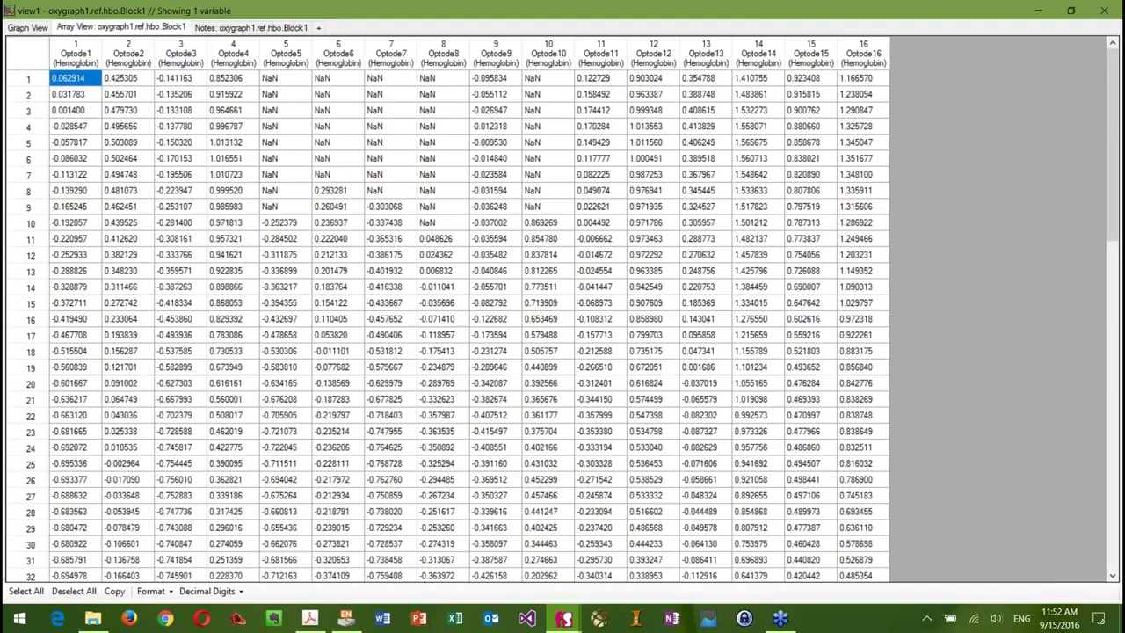
{"action": "left_click", "coordinate": [36, 28]}
Display the Block1 data as a Temporal (2 by 8) graph to examine each optode, and close the view.
{"action": "left_click", "coordinate": [121, 590]}
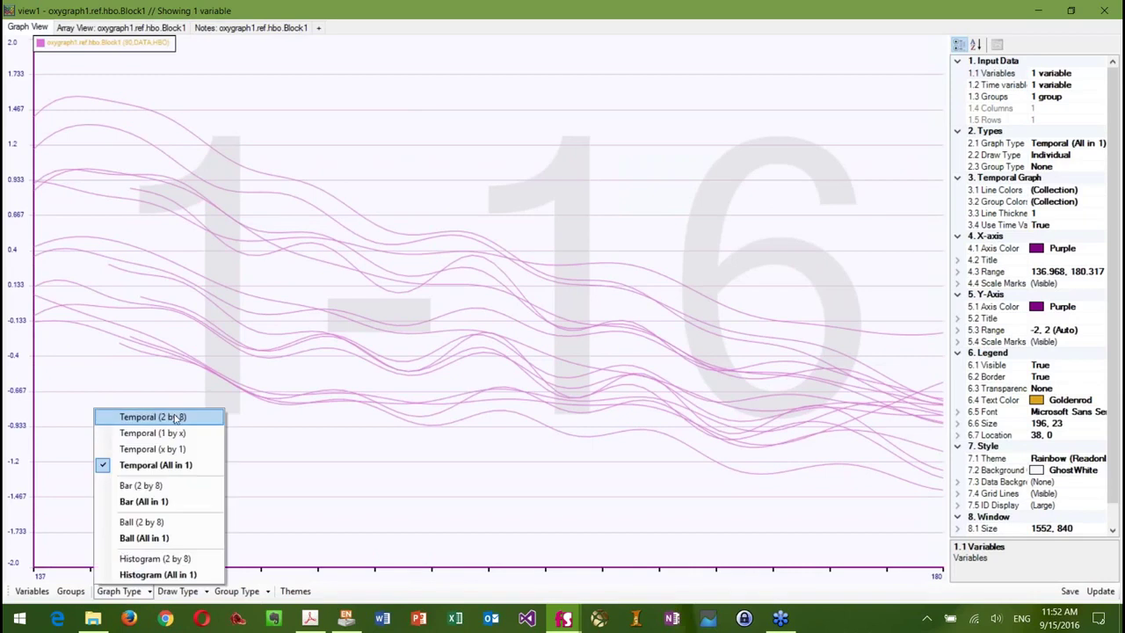
{"action": "left_click", "coordinate": [176, 418]}
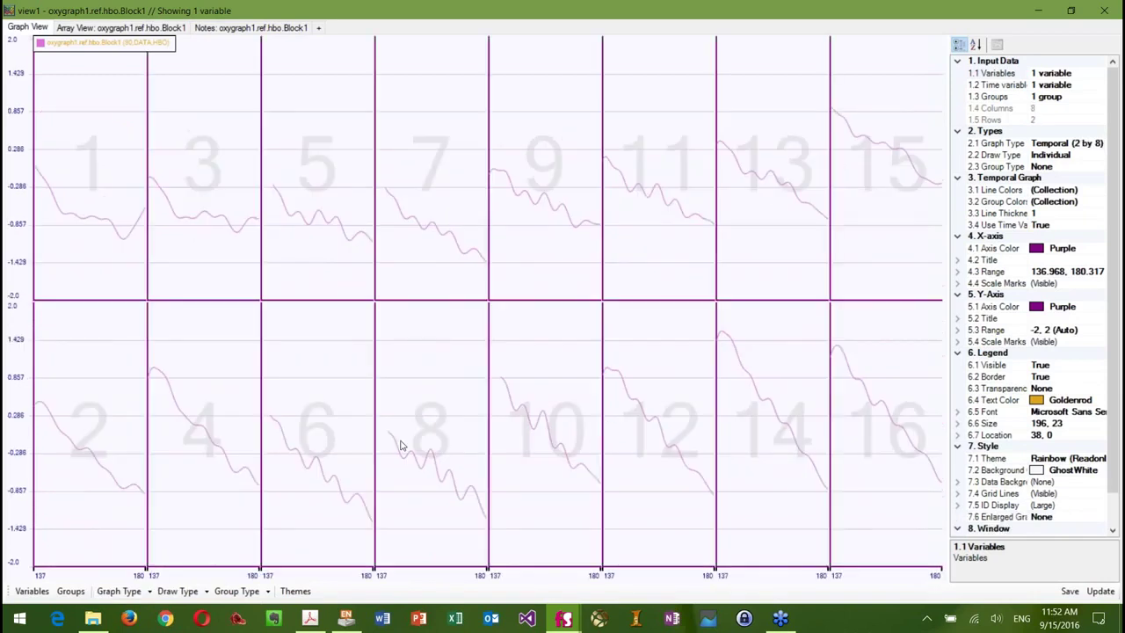
{"action": "left_click", "coordinate": [121, 590]}
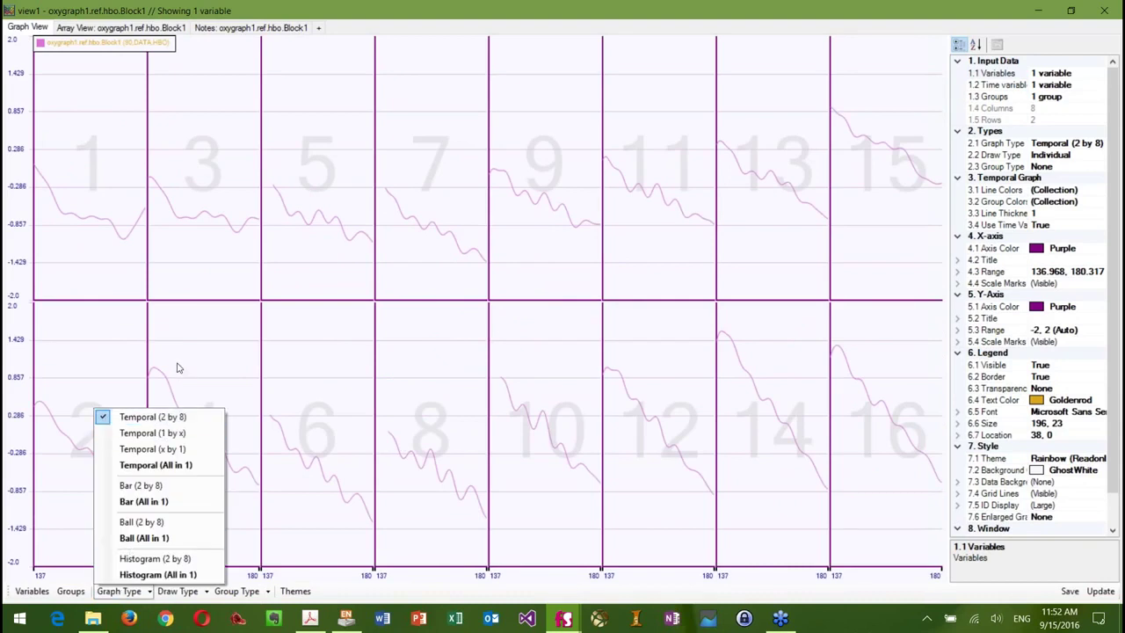
{"action": "left_click", "coordinate": [176, 367]}
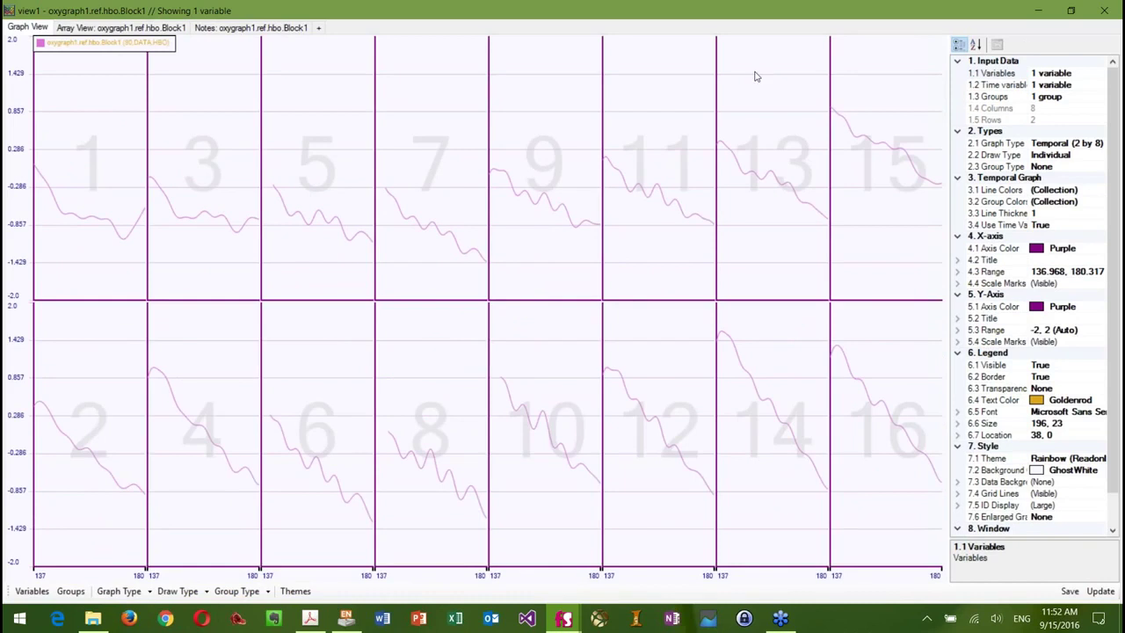
{"action": "left_click", "coordinate": [1103, 11]}
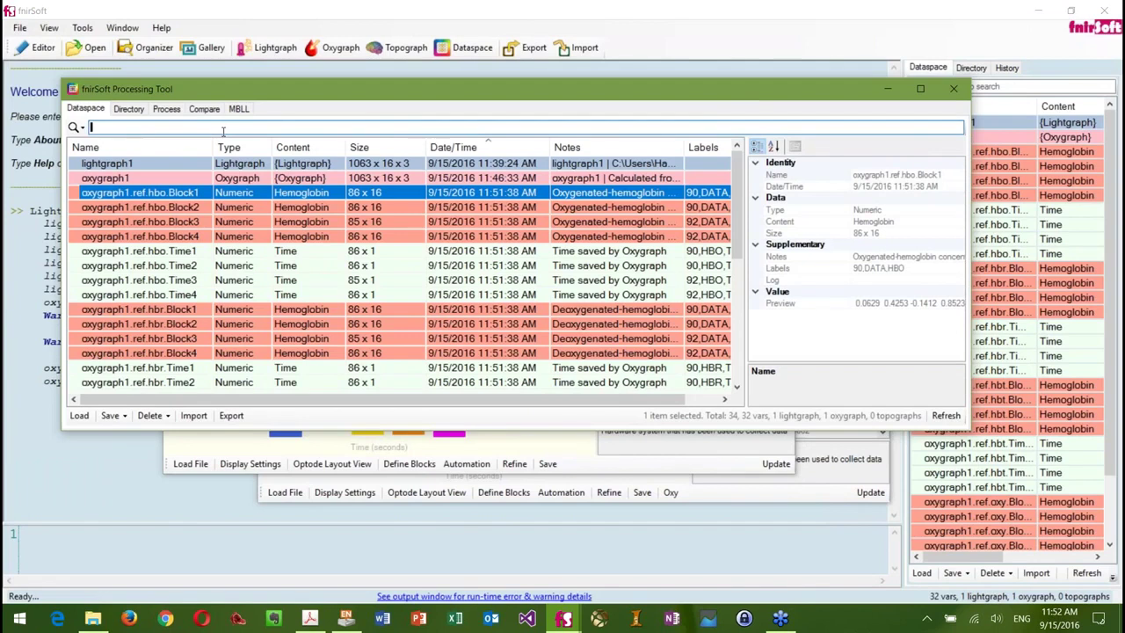
Filter the Dataspace by "hbo" and view oxygraph1.ref.hbo.Block1 through Block4 together in one graph.
{"action": "type", "text": "hbo"}
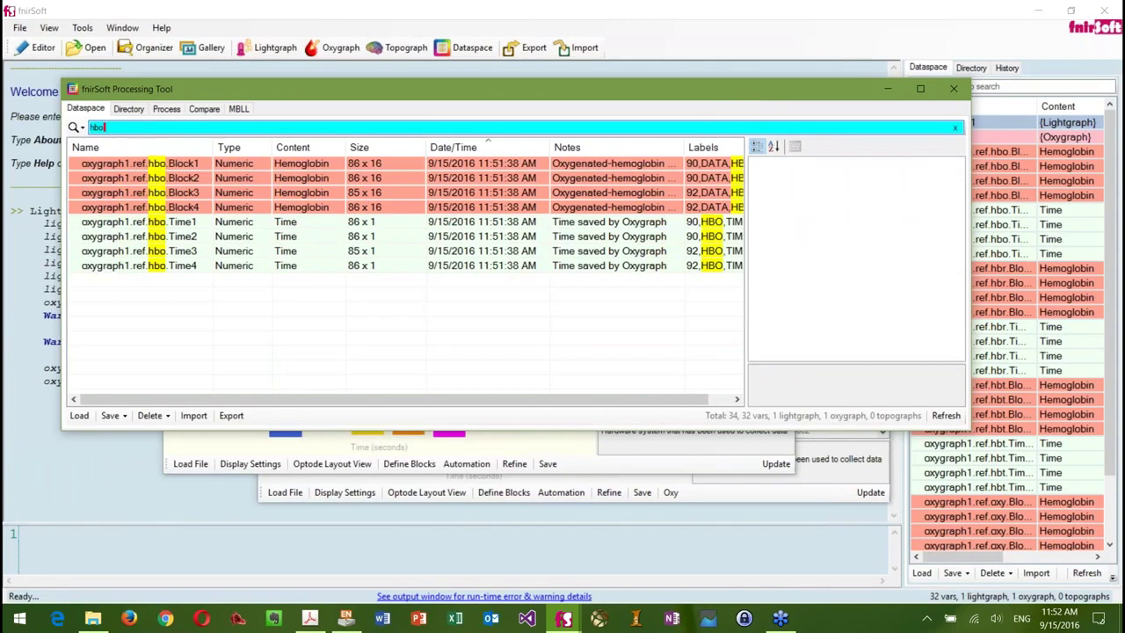
{"action": "left_click", "coordinate": [138, 167]}
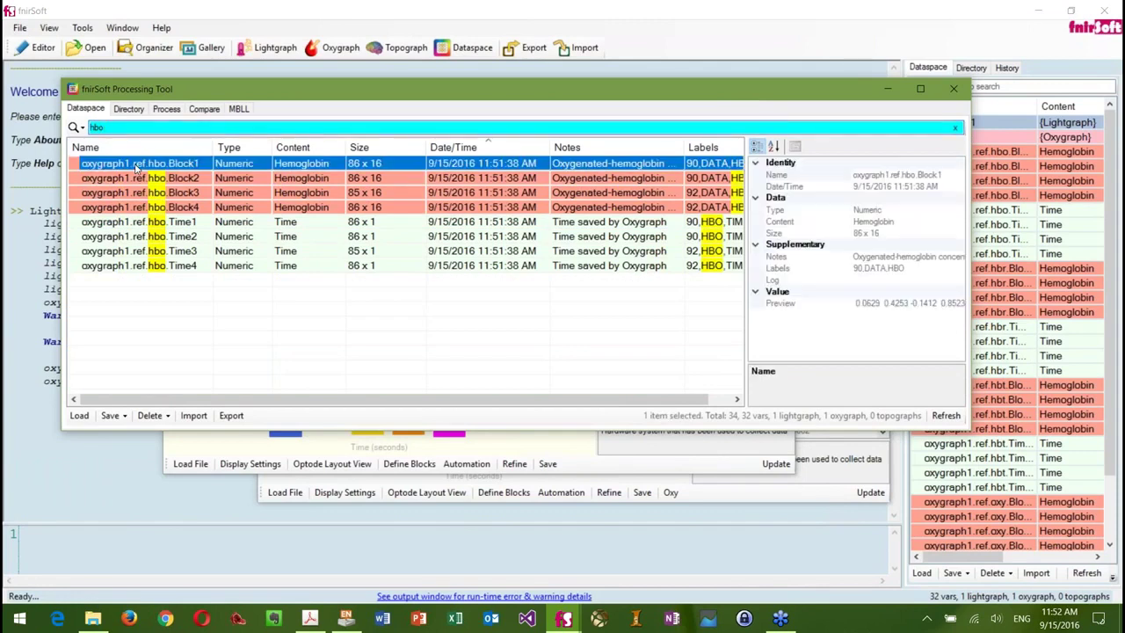
{"action": "left_click", "coordinate": [171, 207], "text": "shift"}
{"action": "right_click", "coordinate": [184, 190]}
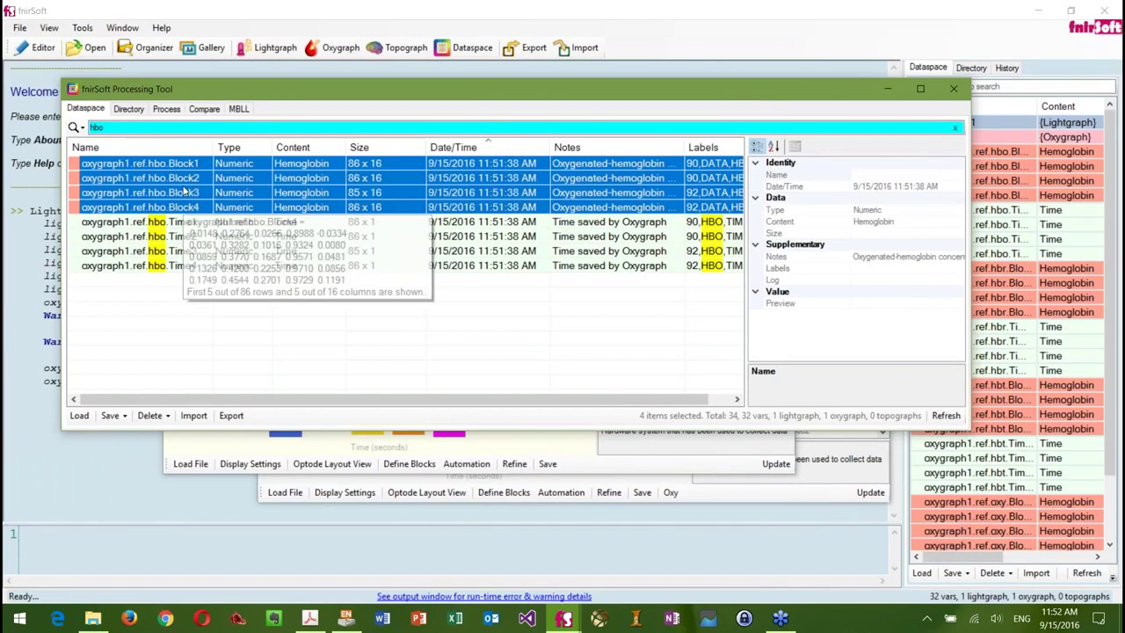
{"action": "left_click", "coordinate": [216, 194]}
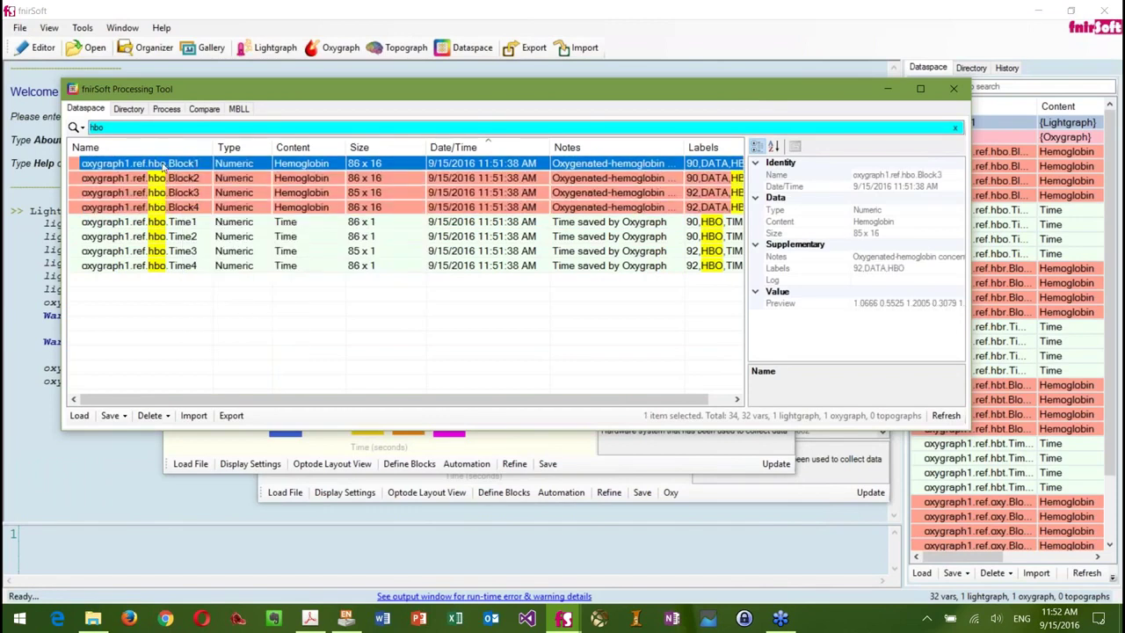
{"action": "left_click_drag", "start_coordinate": [174, 207], "coordinate": [179, 182]}
{"action": "right_click", "coordinate": [177, 182]}
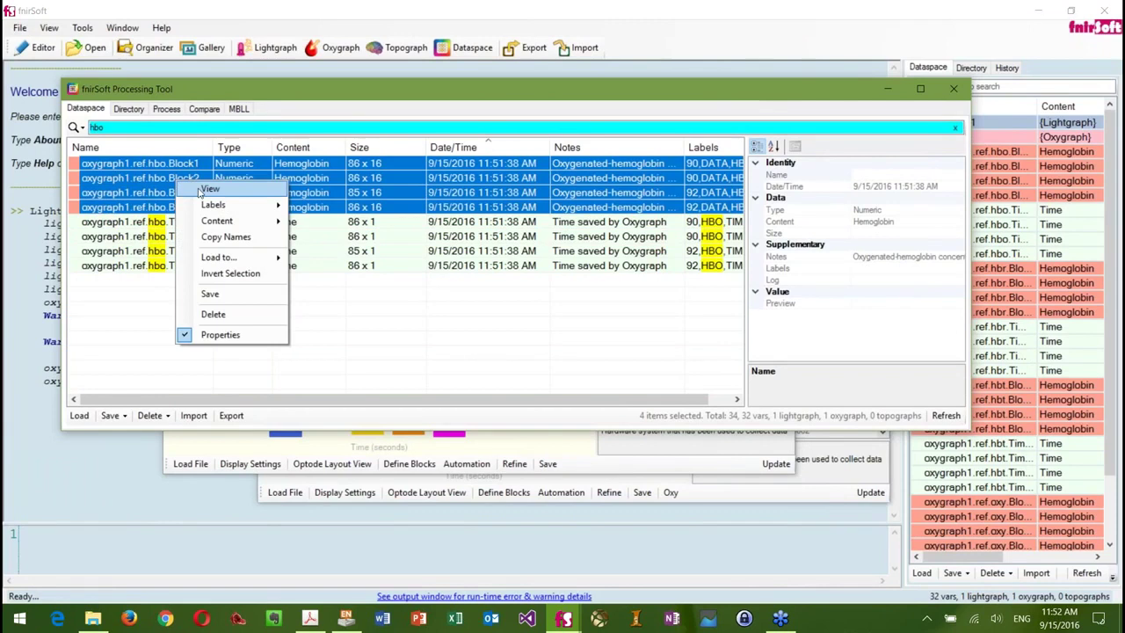
{"action": "left_click", "coordinate": [200, 190]}
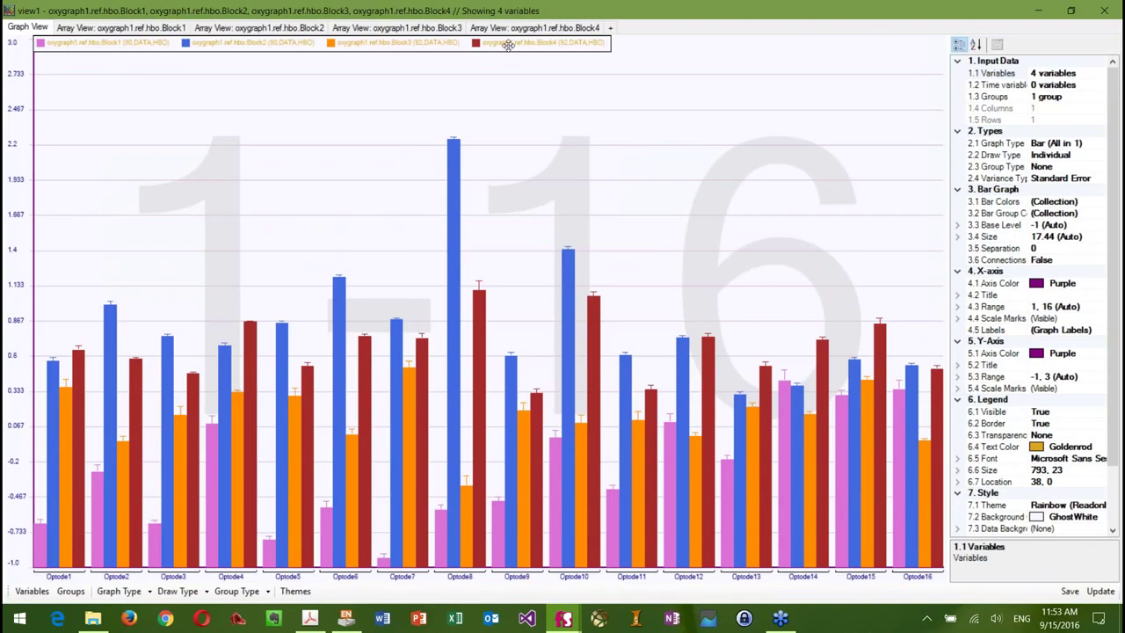
Group the four hbo blocks with the Auto group type and set the draw type to Aggregate.
{"action": "left_click", "coordinate": [241, 591]}
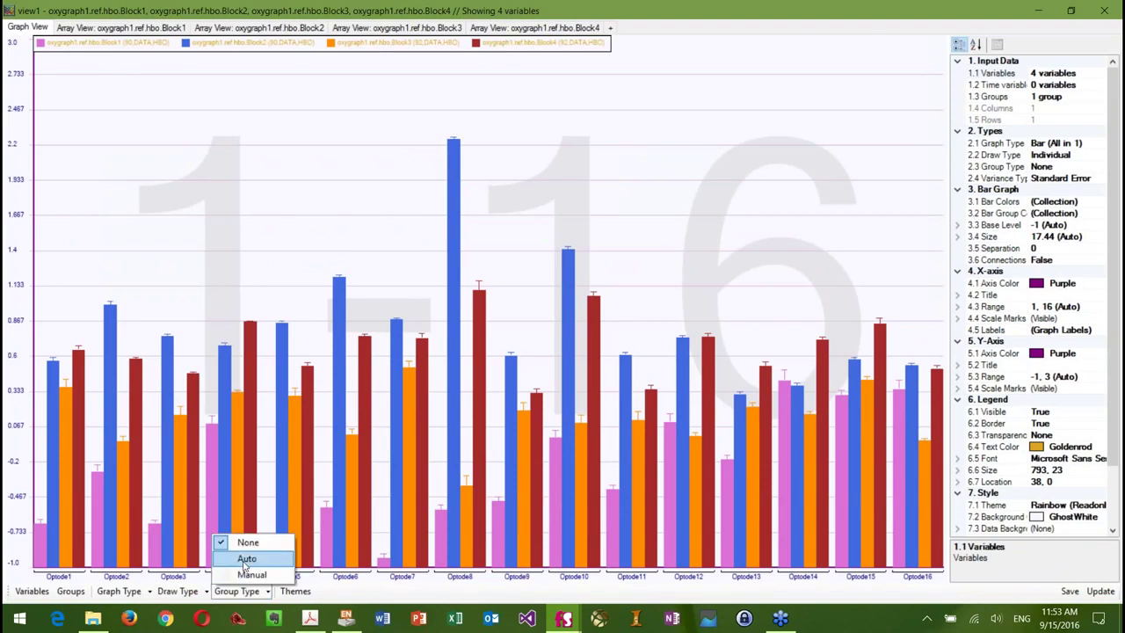
{"action": "left_click", "coordinate": [246, 560]}
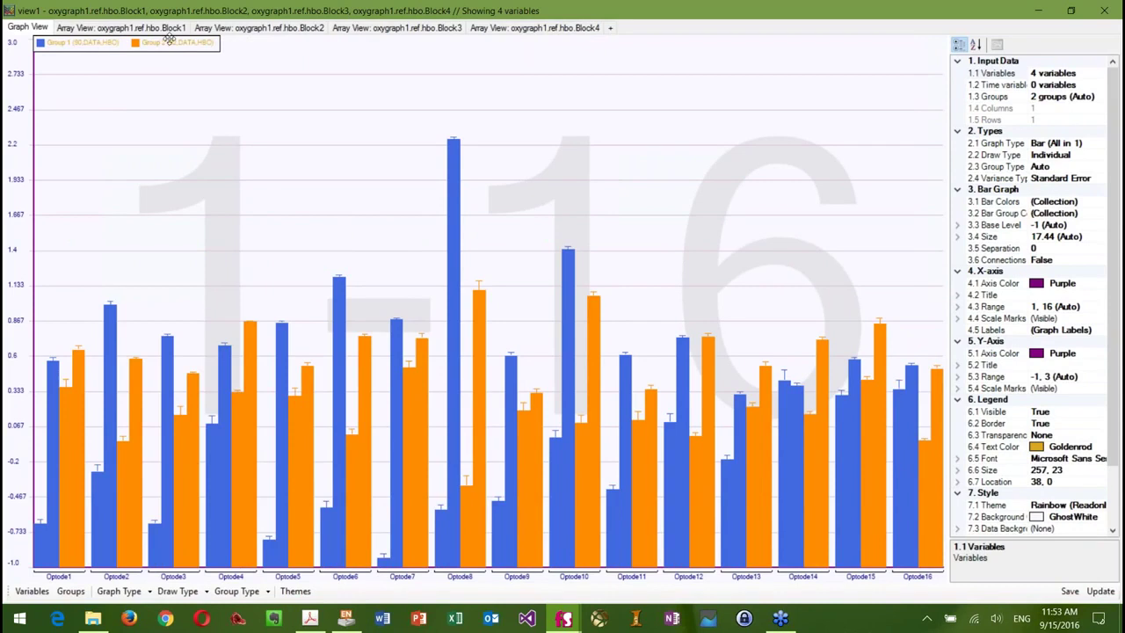
{"action": "left_click", "coordinate": [181, 591]}
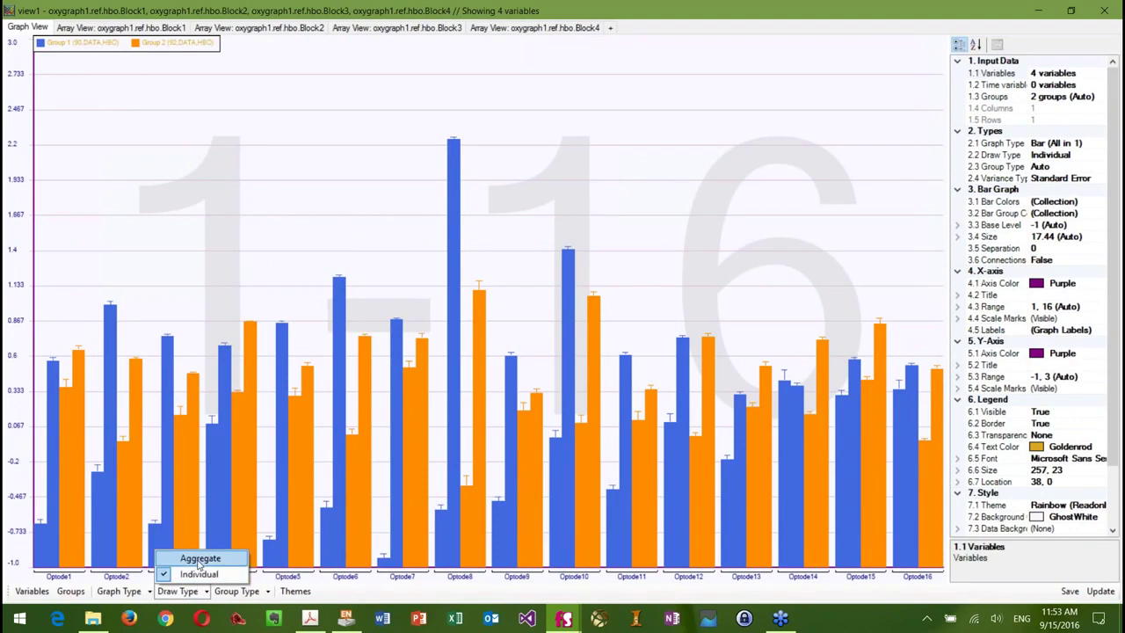
{"action": "left_click", "coordinate": [200, 559]}
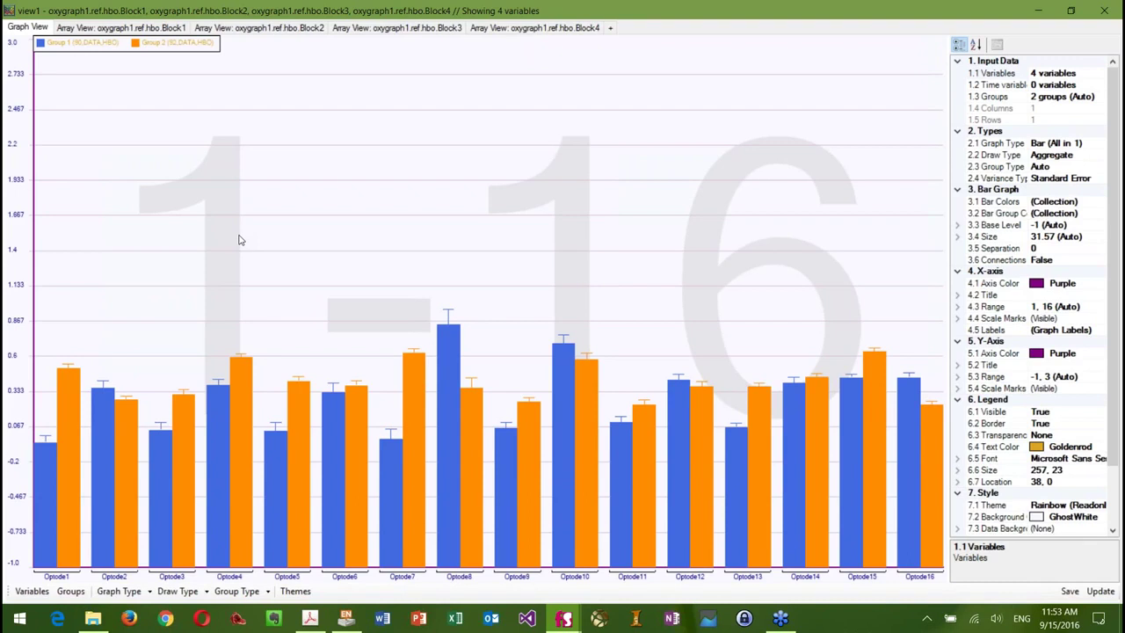
View the grouped hbo data as Temporal (2 by 8), Bar (All in 1) and Bar (2 by 8) graphs, and close the view.
{"action": "left_click", "coordinate": [120, 592]}
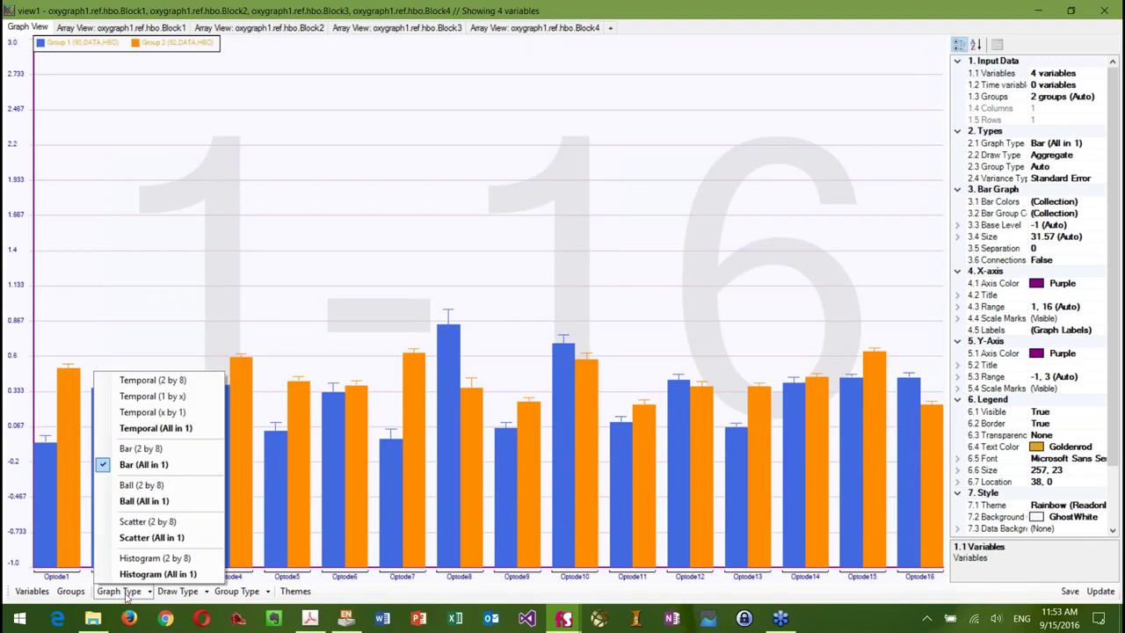
{"action": "left_click", "coordinate": [175, 381]}
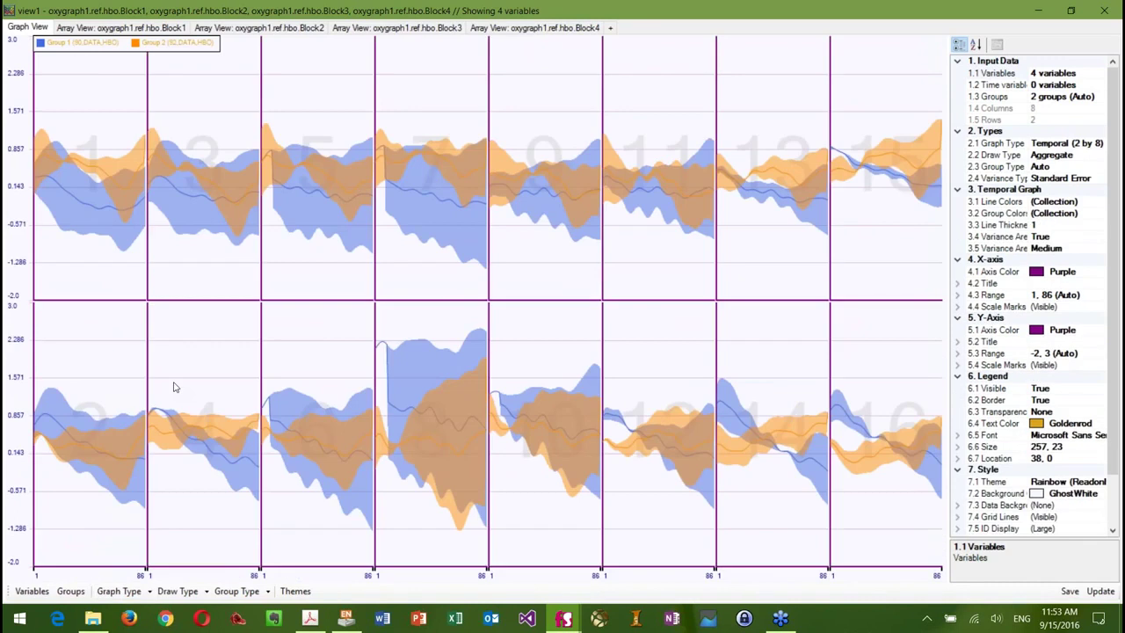
{"action": "left_click", "coordinate": [123, 592]}
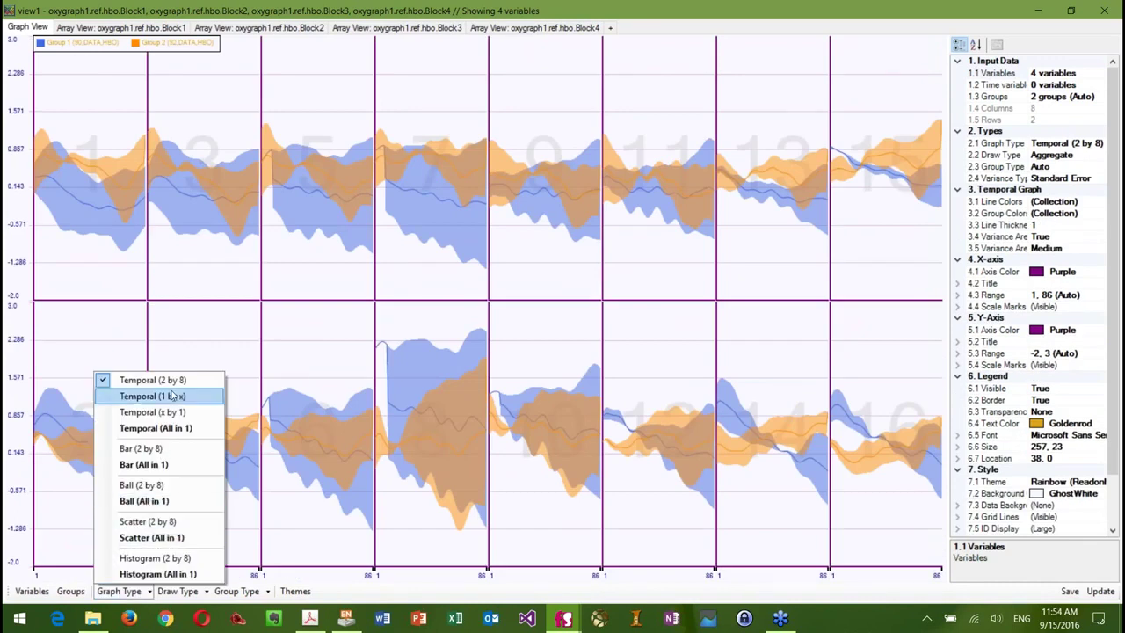
{"action": "left_click", "coordinate": [155, 465]}
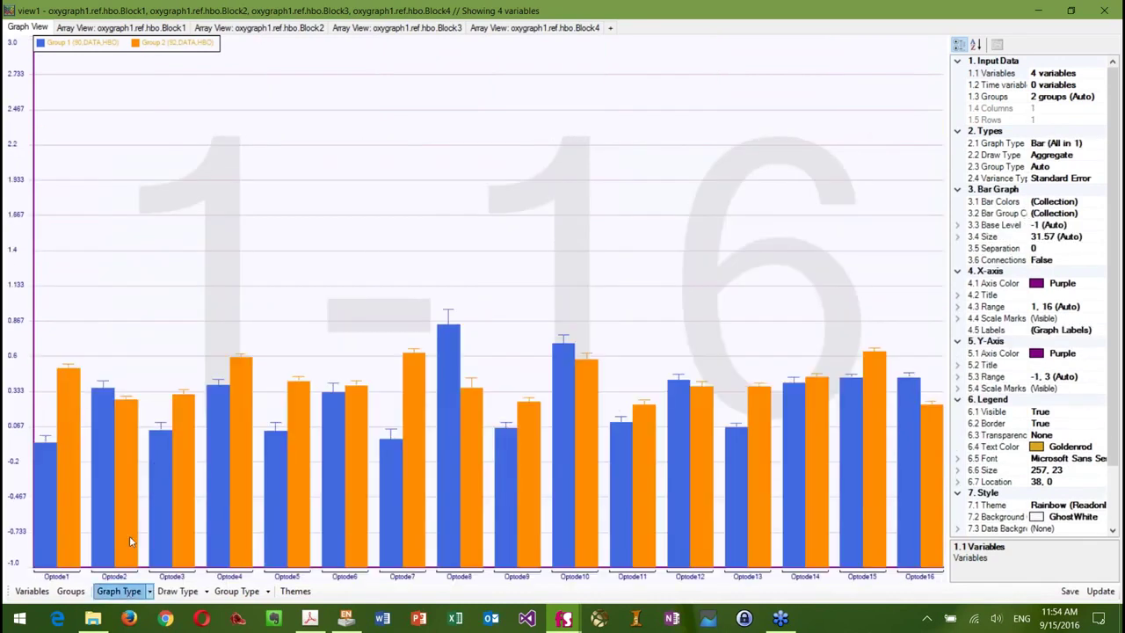
{"action": "left_click", "coordinate": [120, 591]}
{"action": "left_click", "coordinate": [146, 449]}
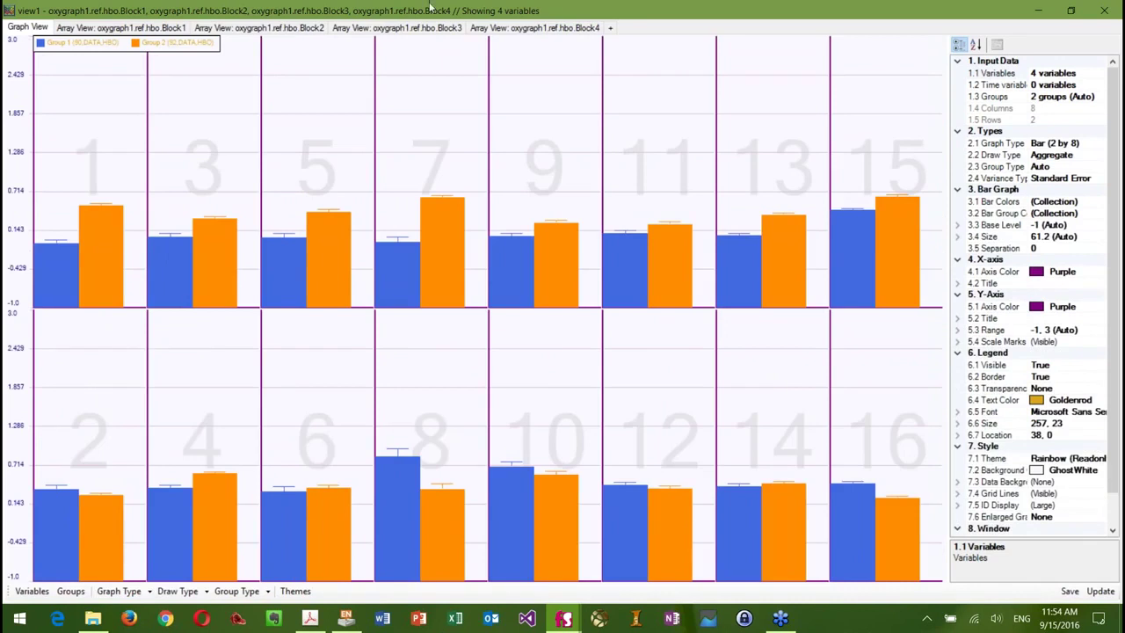
{"action": "left_click", "coordinate": [1093, 12]}
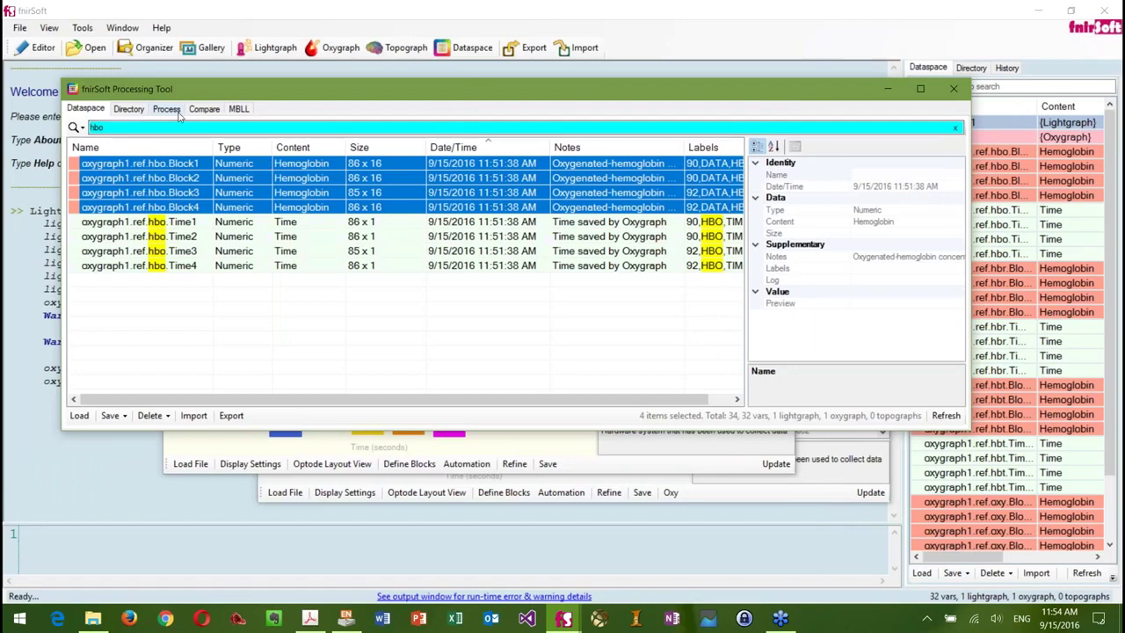
Set up a process with the four oxygraph1.ref.hbo Block variables as input, filtering the available variables by "hbo".
{"action": "left_click", "coordinate": [198, 363]}
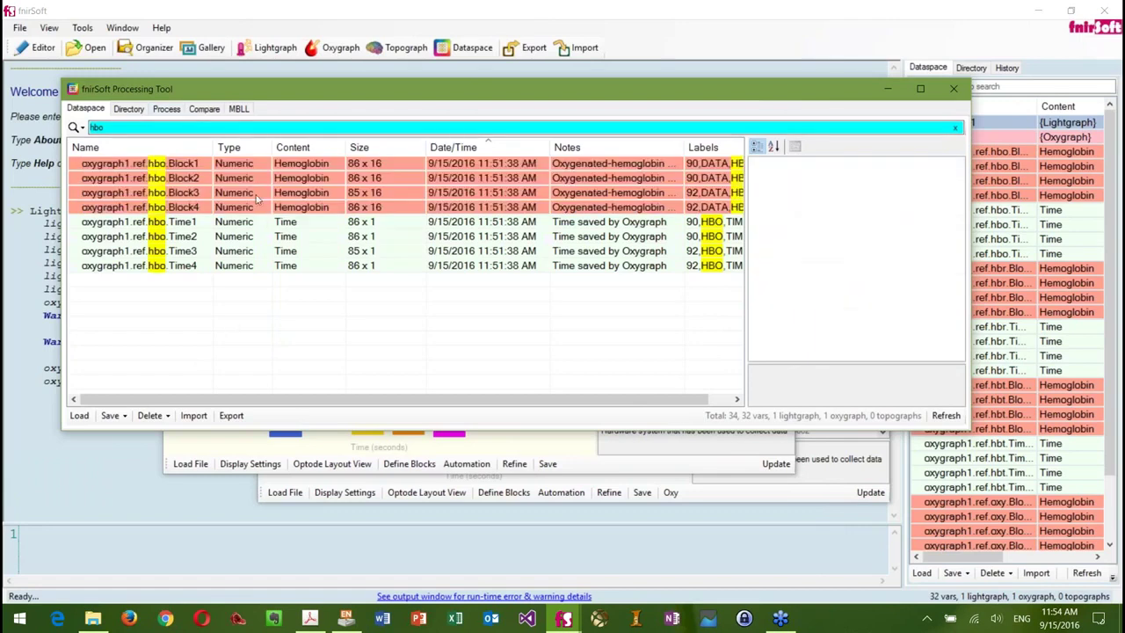
{"action": "left_click", "coordinate": [177, 110]}
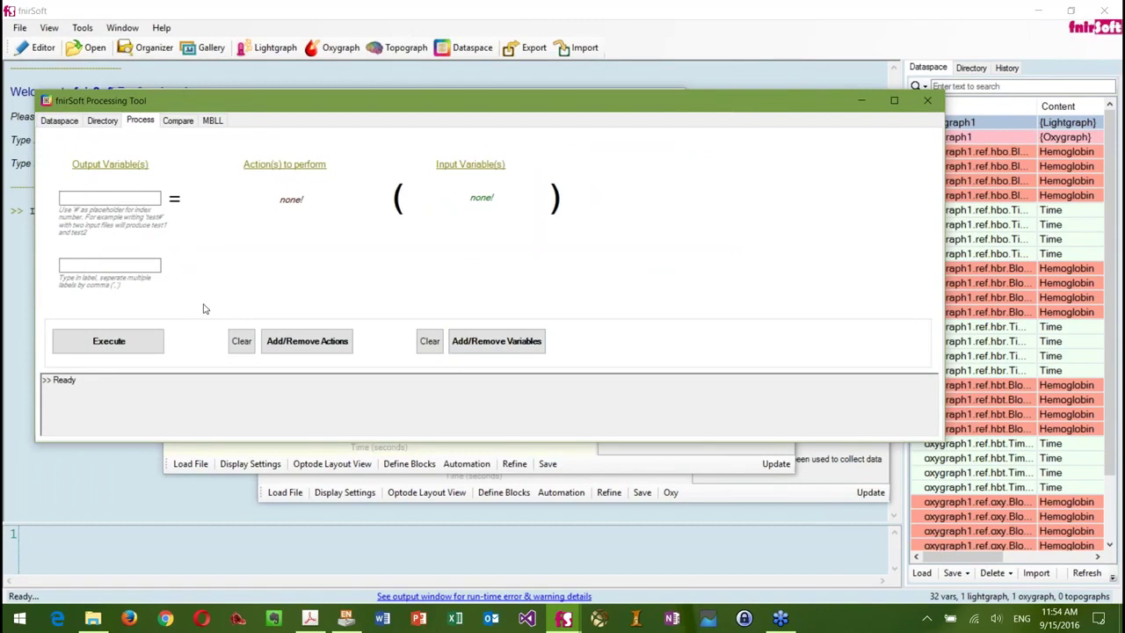
{"action": "left_click", "coordinate": [498, 343]}
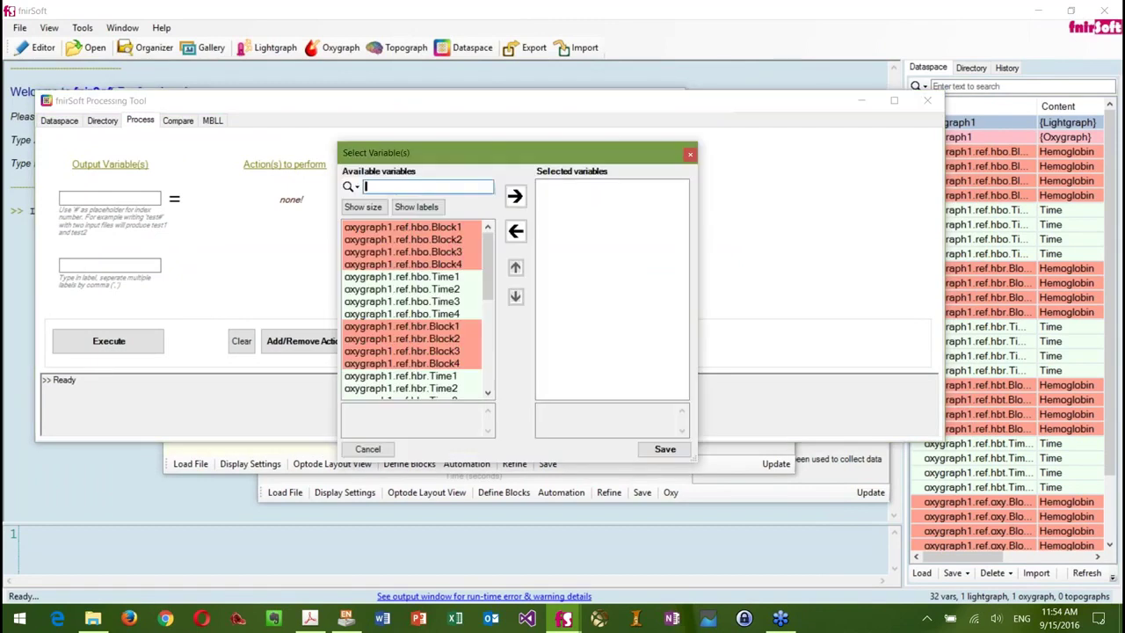
{"action": "type", "text": "hbo"}
{"action": "left_click_drag", "start_coordinate": [427, 229], "coordinate": [433, 264]}
{"action": "left_click", "coordinate": [515, 195]}
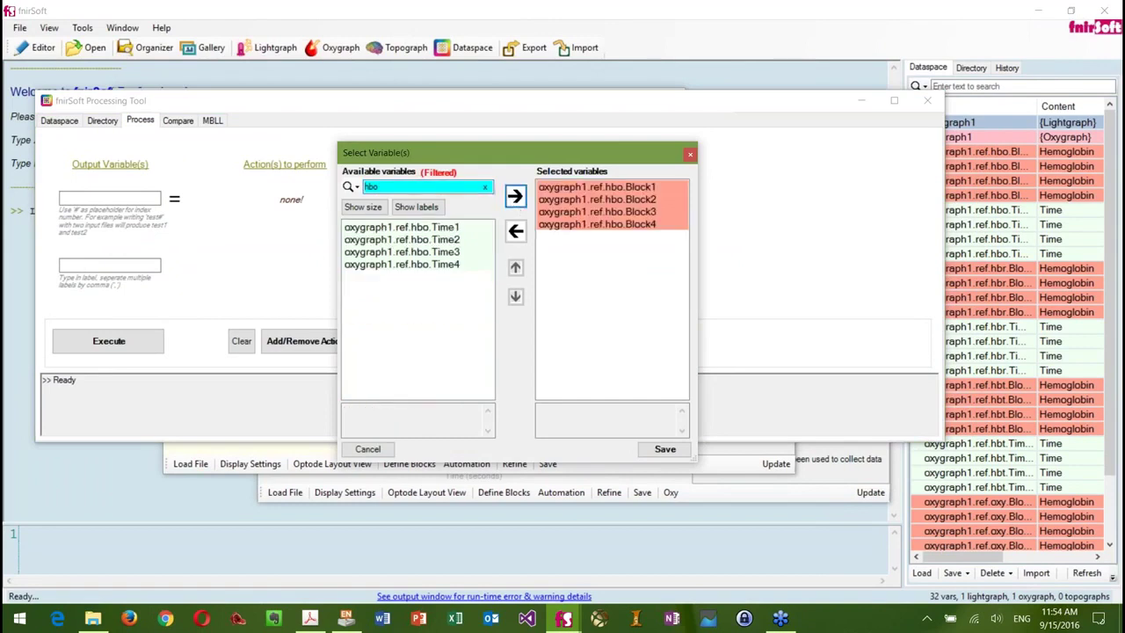
{"action": "left_click", "coordinate": [654, 451]}
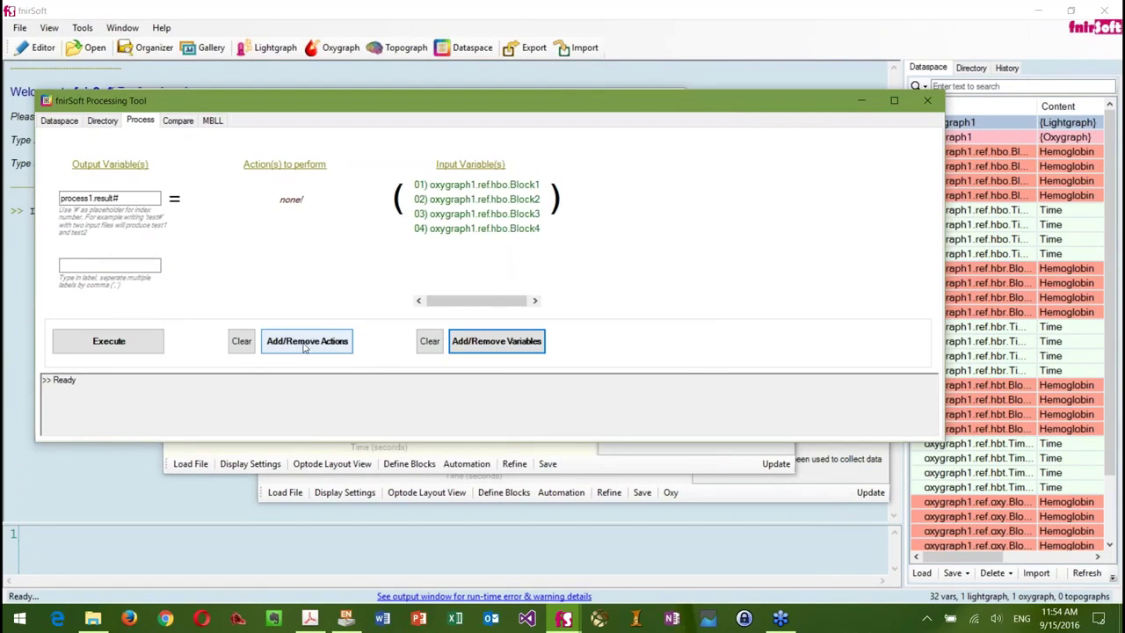
Add the CorrectBaselines action from the Conditioning group of Temporal Processing to the process.
{"action": "left_click", "coordinate": [304, 343]}
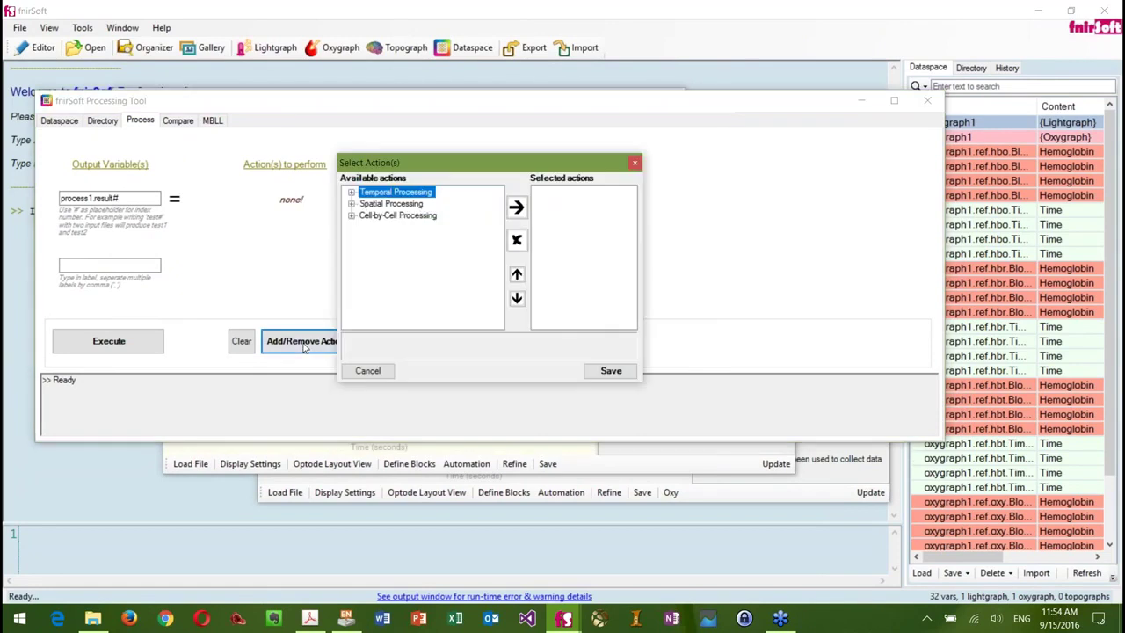
{"action": "double_click", "coordinate": [387, 194]}
{"action": "double_click", "coordinate": [392, 228]}
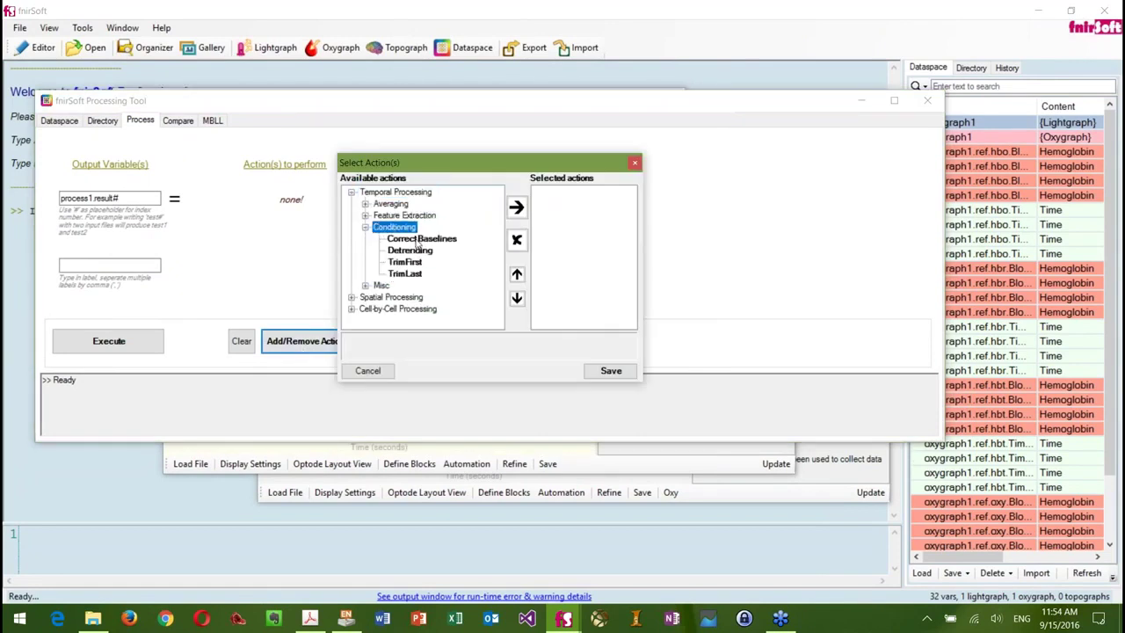
{"action": "double_click", "coordinate": [421, 238]}
{"action": "left_click", "coordinate": [609, 371]}
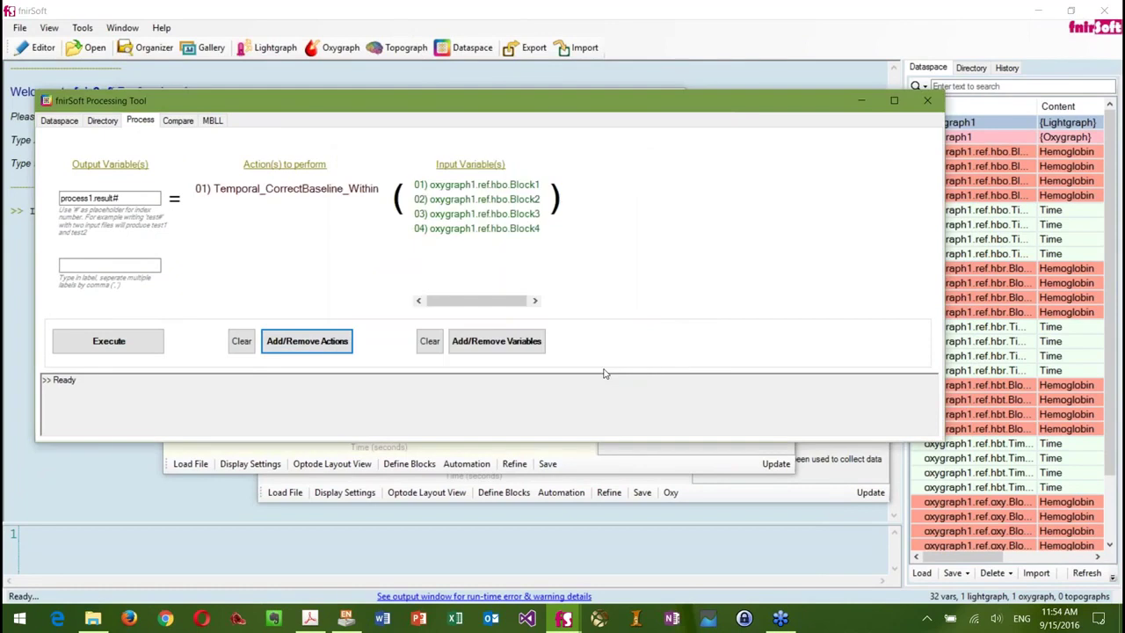
Execute the baseline correction on the hbo blocks, check the result message, and return to the Dataspace list.
{"action": "left_click", "coordinate": [118, 343]}
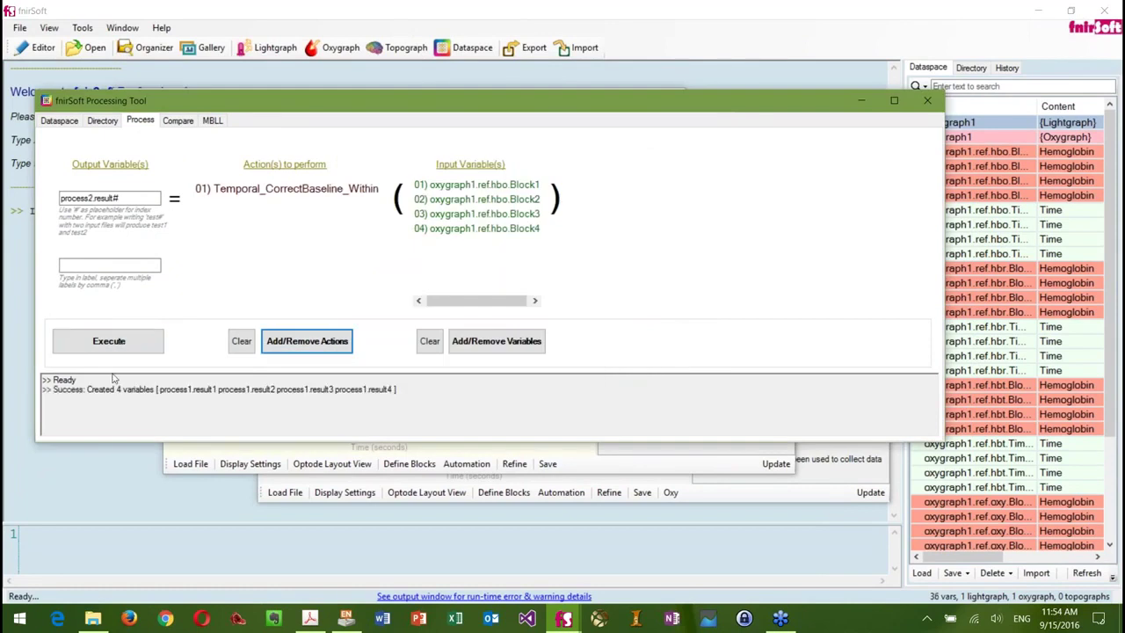
{"action": "left_click_drag", "start_coordinate": [54, 389], "coordinate": [463, 388]}
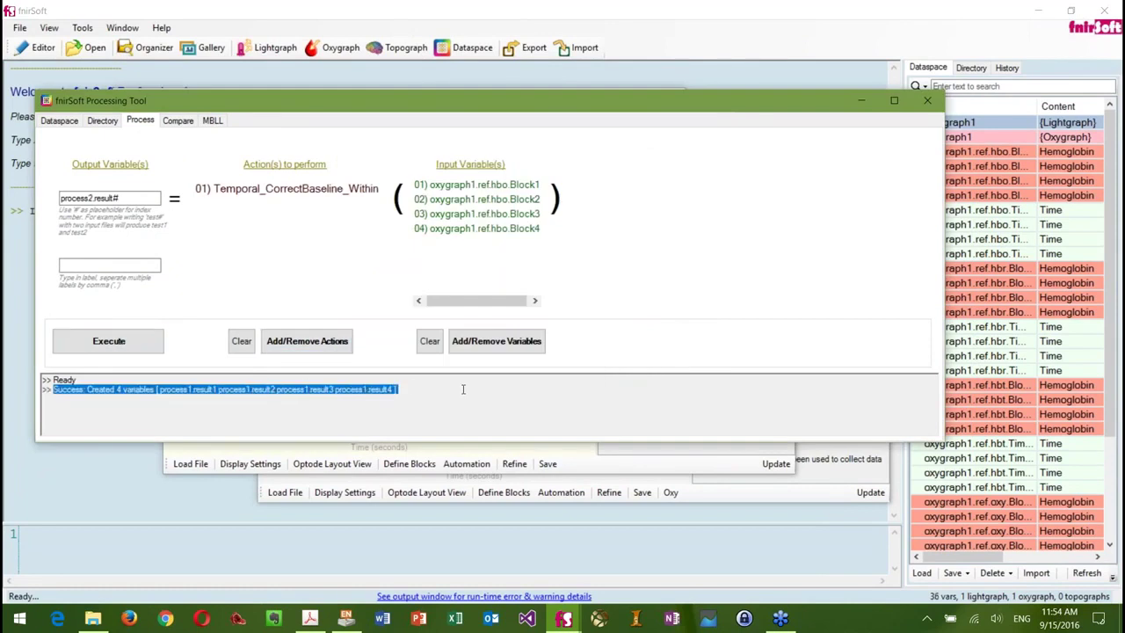
{"action": "left_click", "coordinate": [59, 120]}
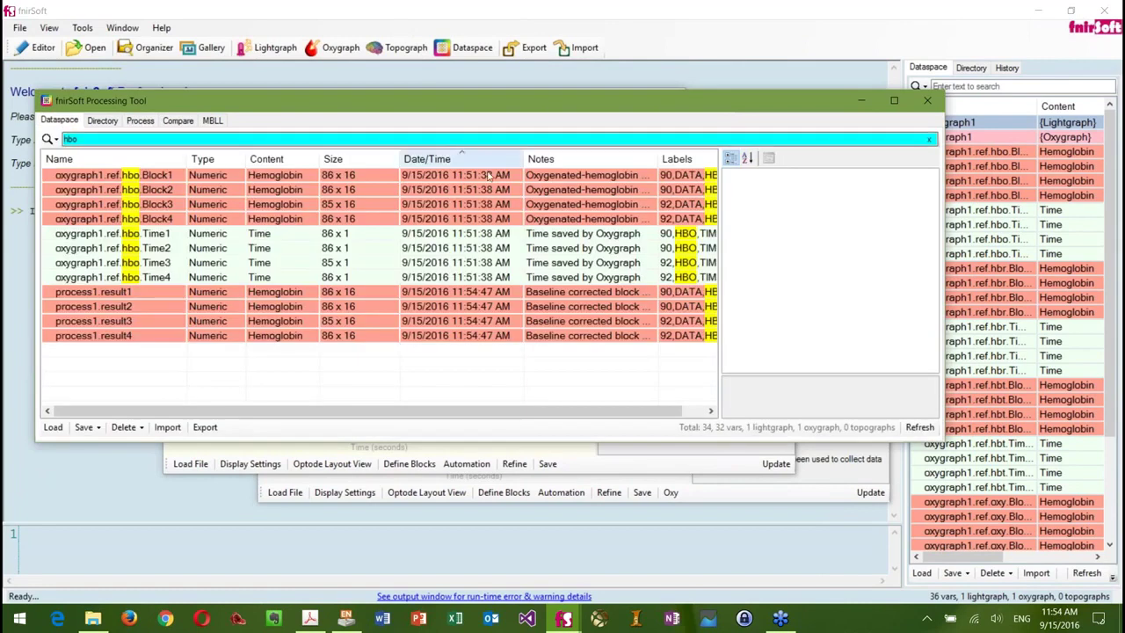
Check the labels of the four baseline-corrected process1.result variables and open them together in a graph view.
{"action": "left_click", "coordinate": [97, 292]}
{"action": "left_click", "coordinate": [126, 338], "text": "shift"}
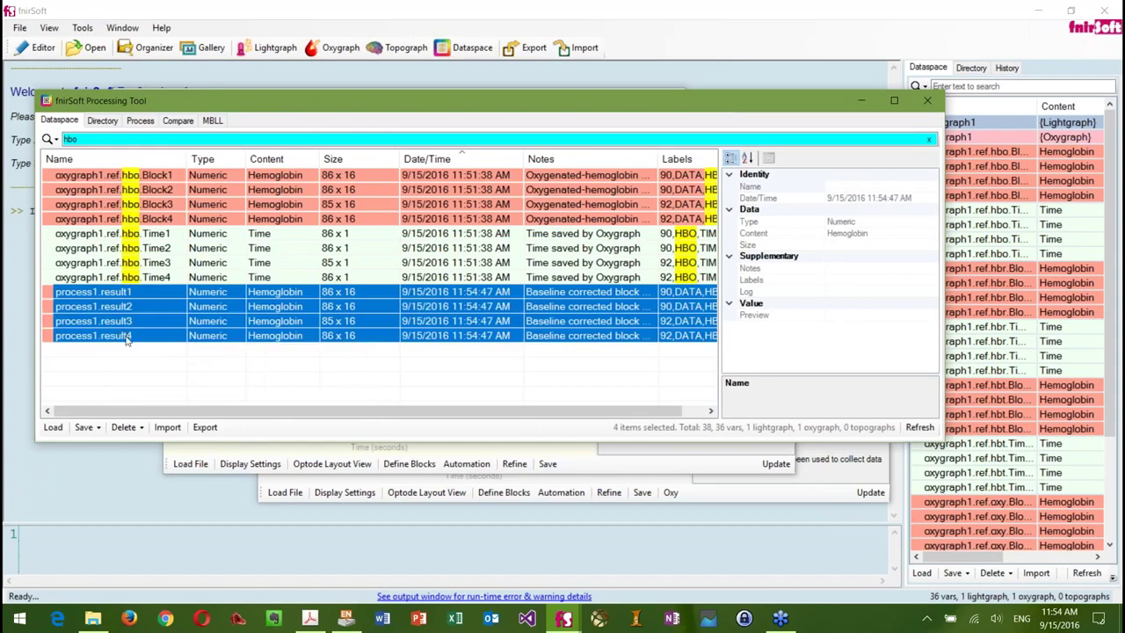
{"action": "left_click_drag", "start_coordinate": [351, 410], "coordinate": [376, 410]}
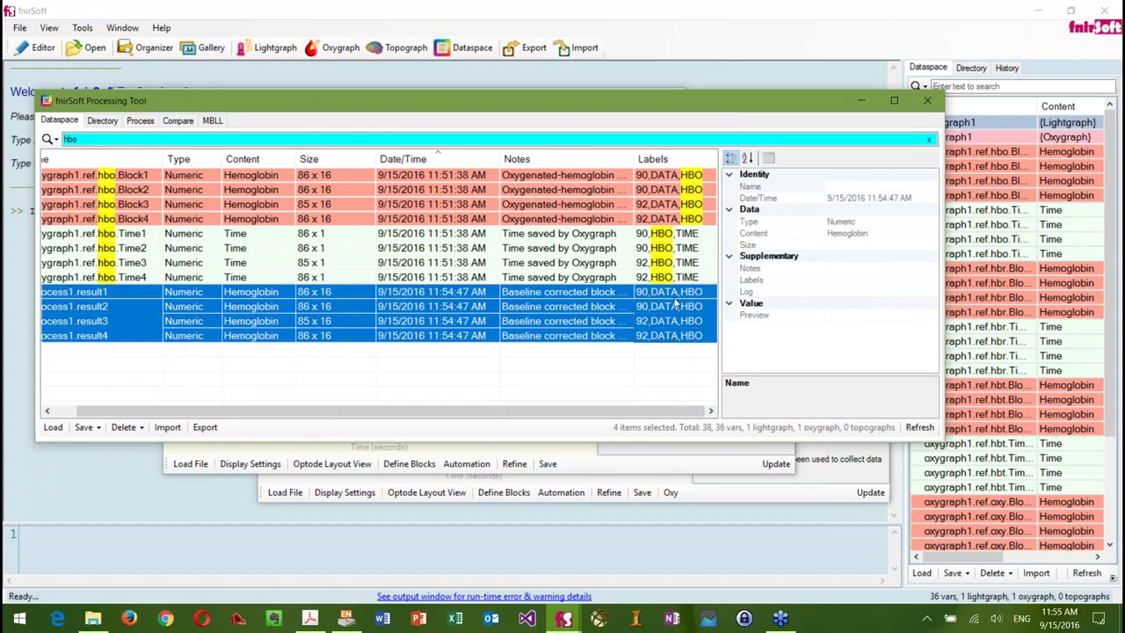
{"action": "left_click_drag", "start_coordinate": [360, 411], "coordinate": [324, 413]}
{"action": "right_click", "coordinate": [158, 293]}
{"action": "left_click", "coordinate": [176, 300]}
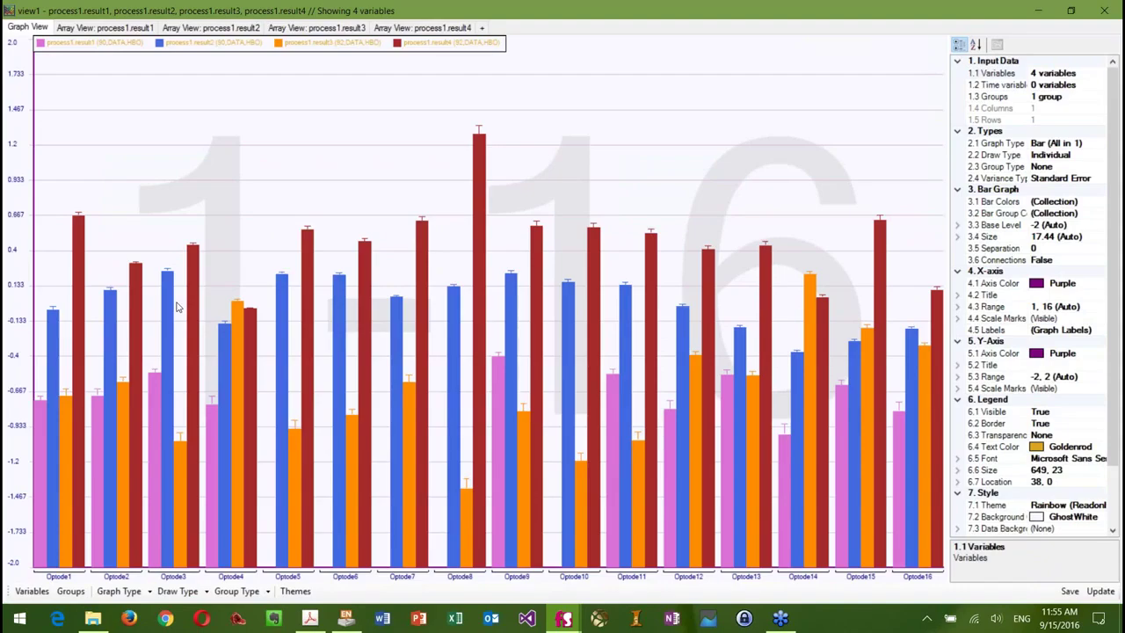
Set the bar graph's group type to Auto and its draw type to Aggregate.
{"action": "left_click", "coordinate": [232, 595]}
{"action": "left_click", "coordinate": [244, 557]}
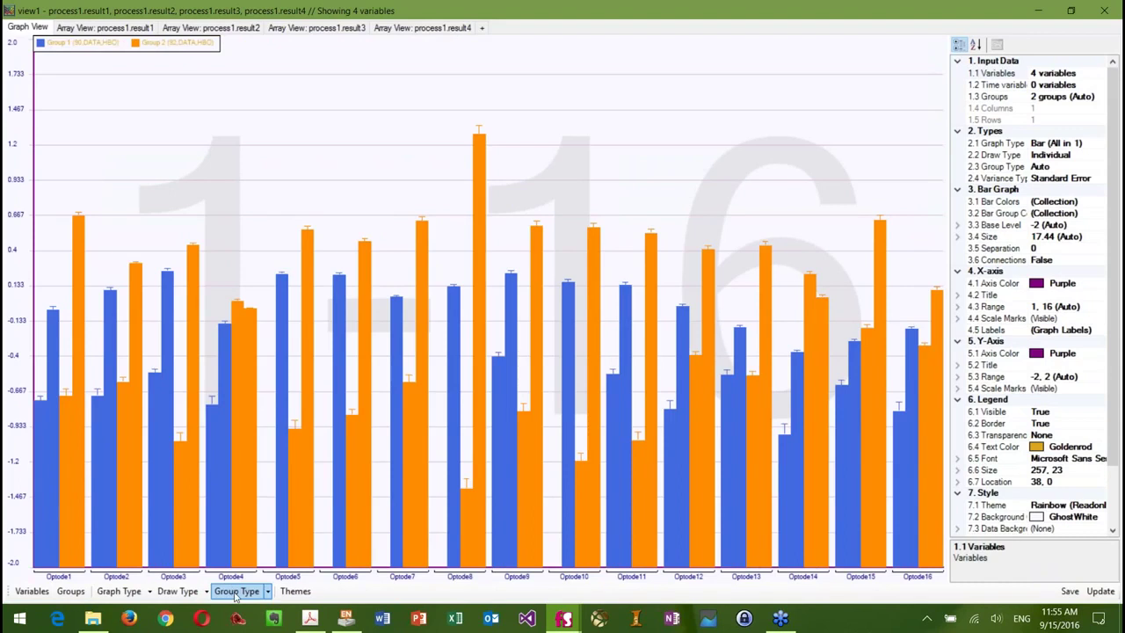
{"action": "left_click", "coordinate": [180, 591]}
{"action": "left_click", "coordinate": [202, 561]}
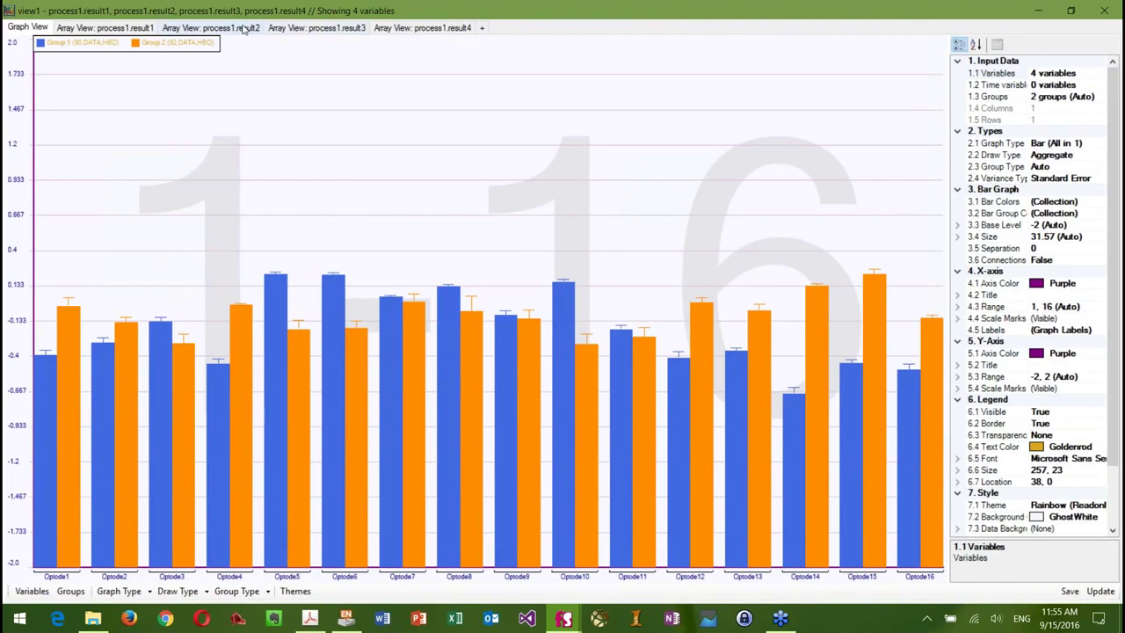
Close the graph view of the corrected results and the Processing Tool.
{"action": "left_click", "coordinate": [1104, 18]}
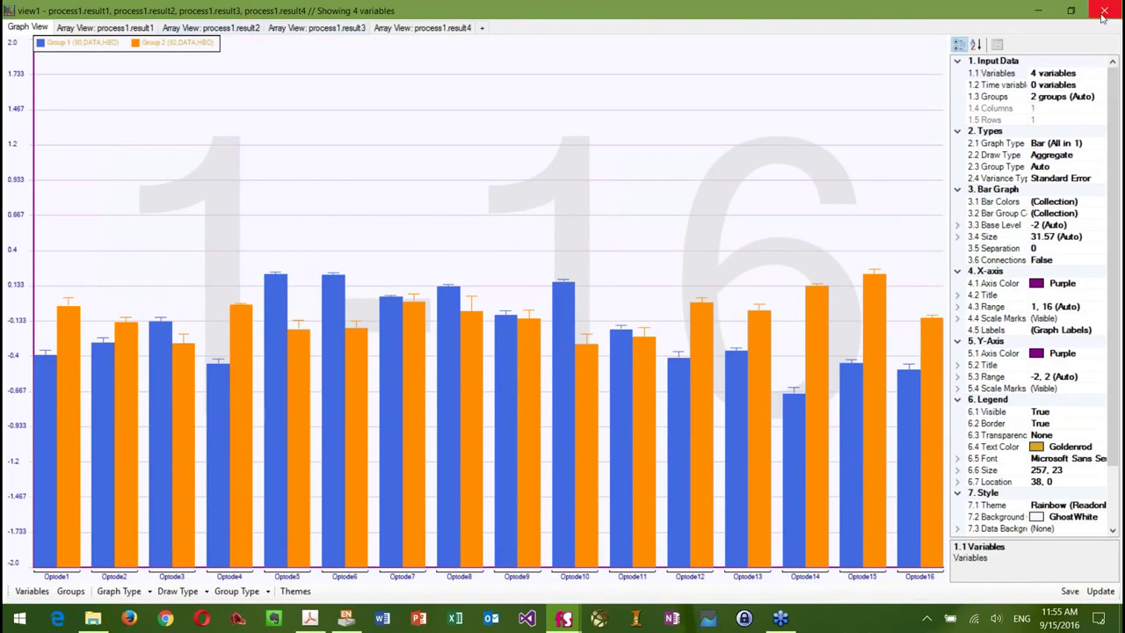
{"action": "left_click", "coordinate": [1104, 18]}
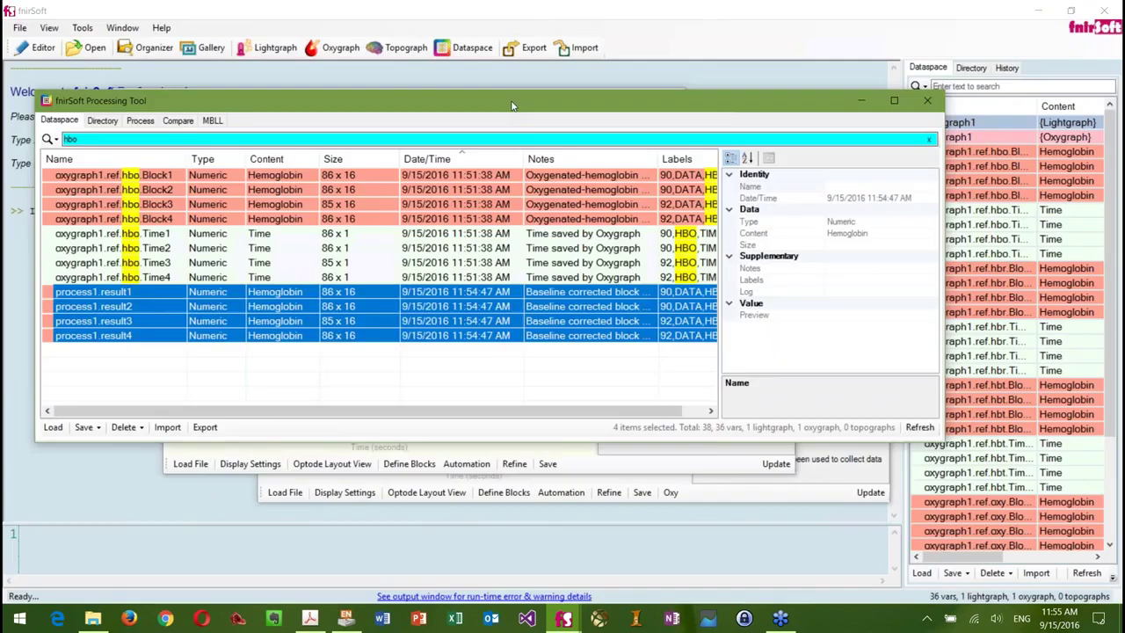
{"action": "mouse_move", "coordinate": [518, 103]}
{"action": "left_mouse_down"}
{"action": "mouse_move", "coordinate": [519, 143]}
{"action": "mouse_move", "coordinate": [512, 117]}
{"action": "left_mouse_up"}
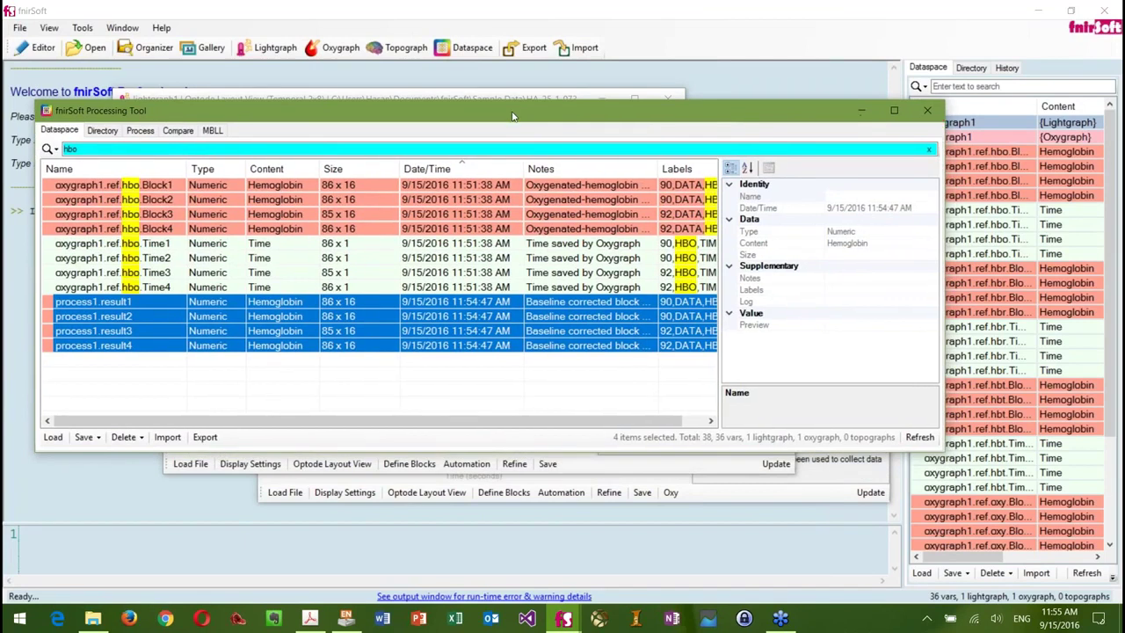
{"action": "left_click", "coordinate": [926, 114]}
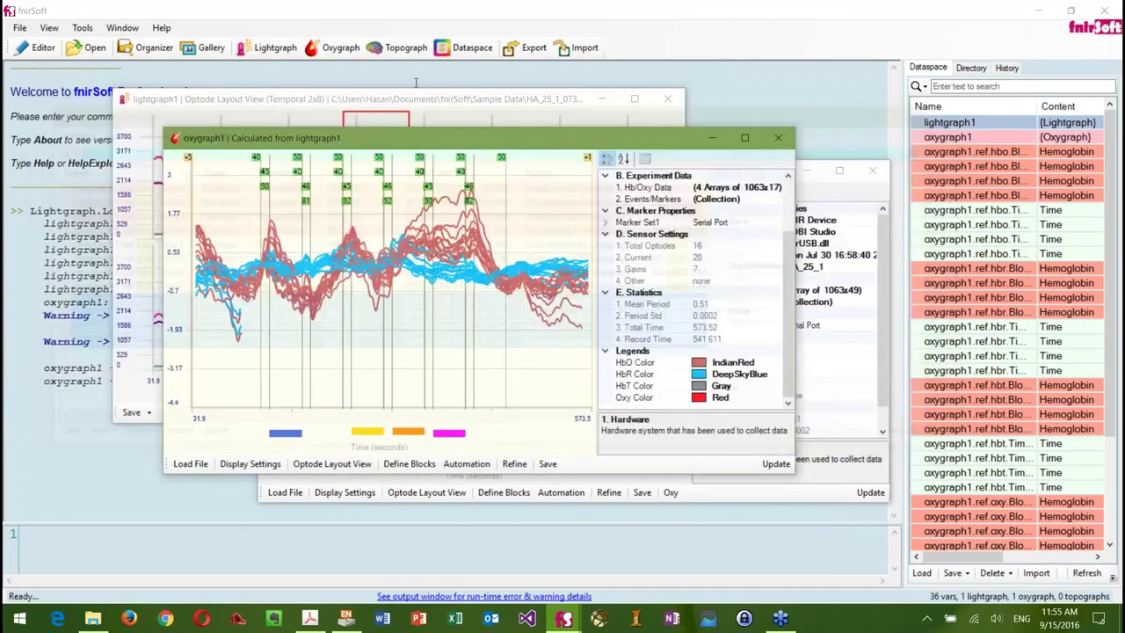
Create a new topograph and load oxygraph1.ref.hbo.Block1 as its variable.
{"action": "left_click", "coordinate": [398, 47]}
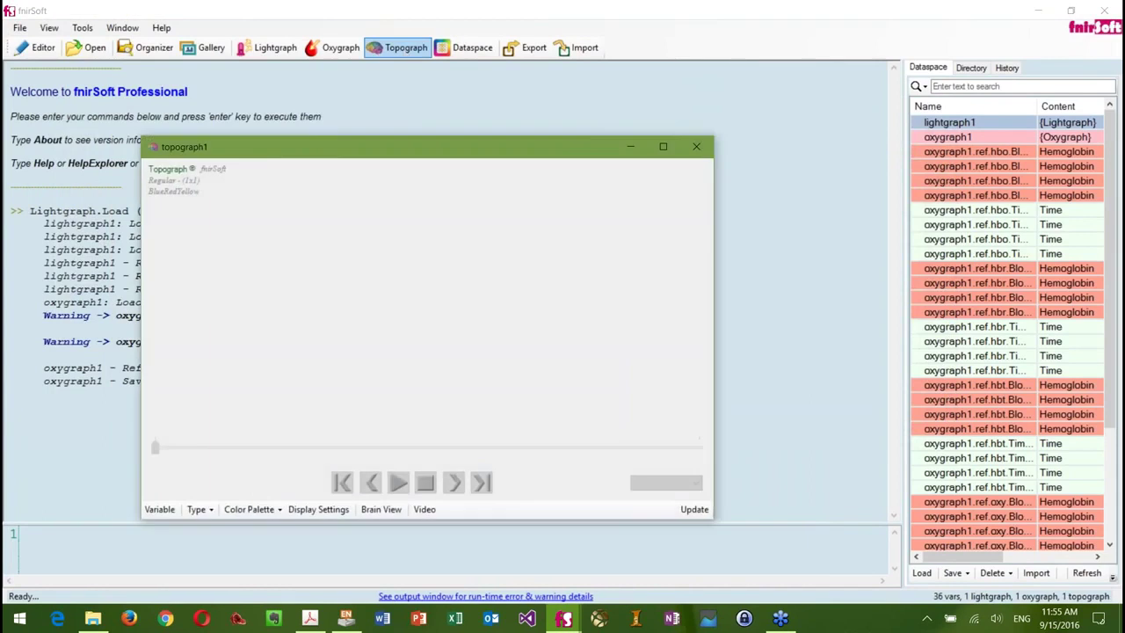
{"action": "left_click", "coordinate": [387, 449]}
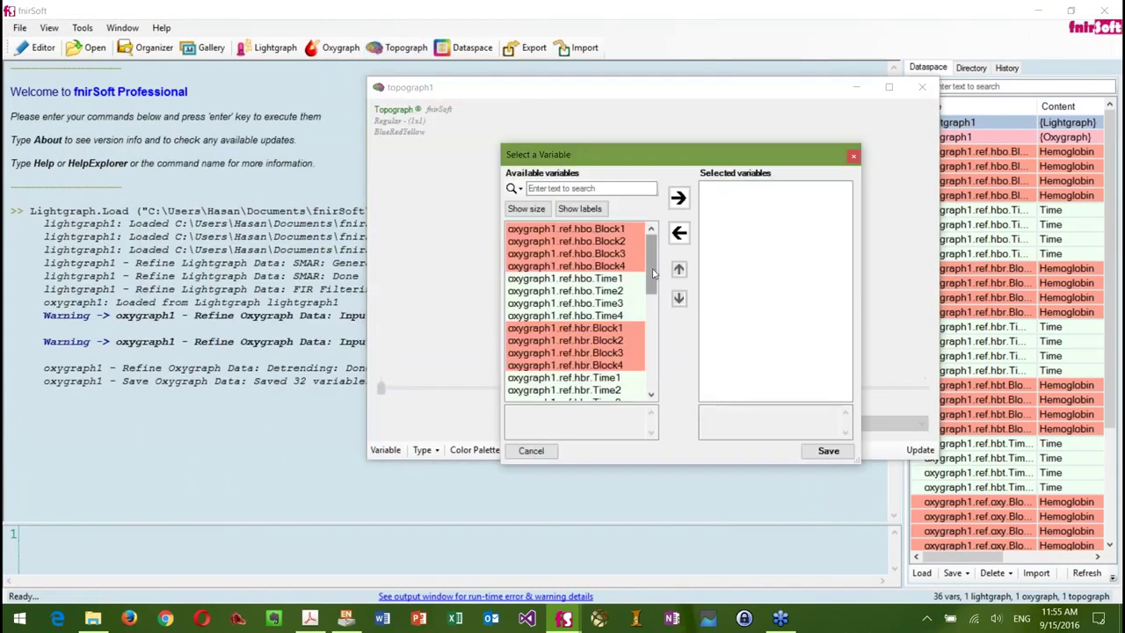
{"action": "left_click_drag", "start_coordinate": [648, 262], "coordinate": [657, 380]}
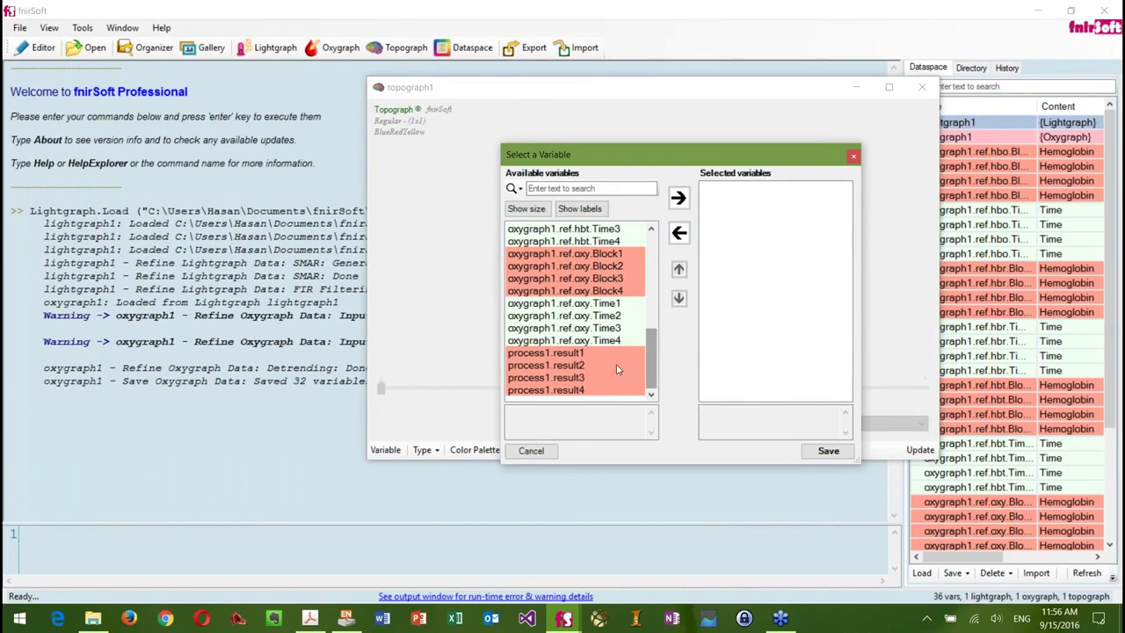
{"action": "left_click_drag", "start_coordinate": [652, 367], "coordinate": [651, 242]}
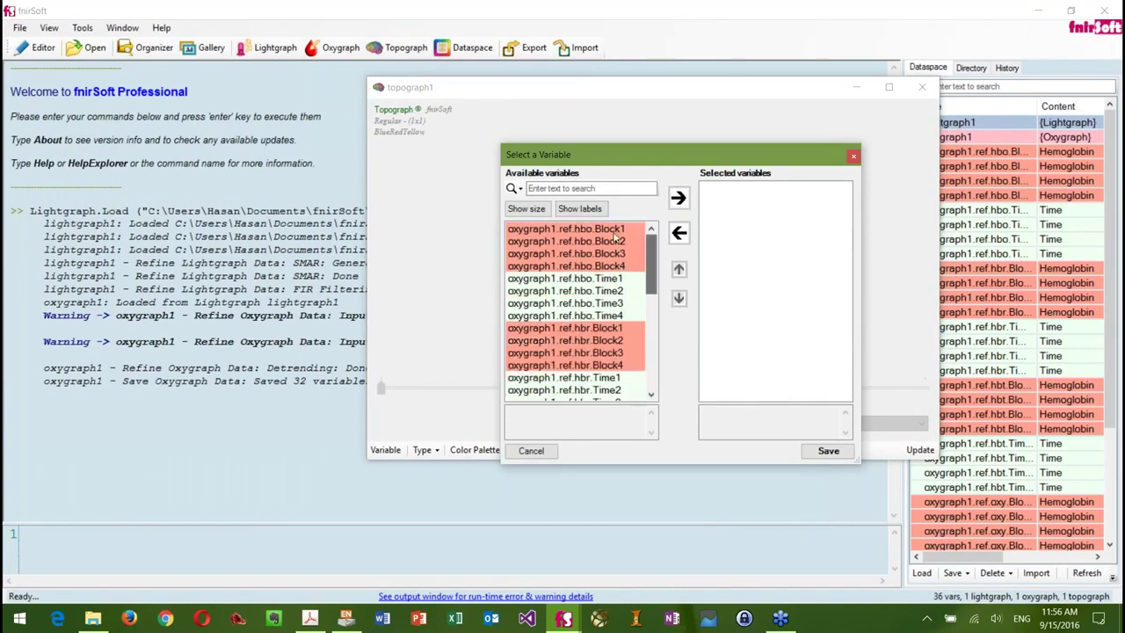
{"action": "double_click", "coordinate": [563, 229]}
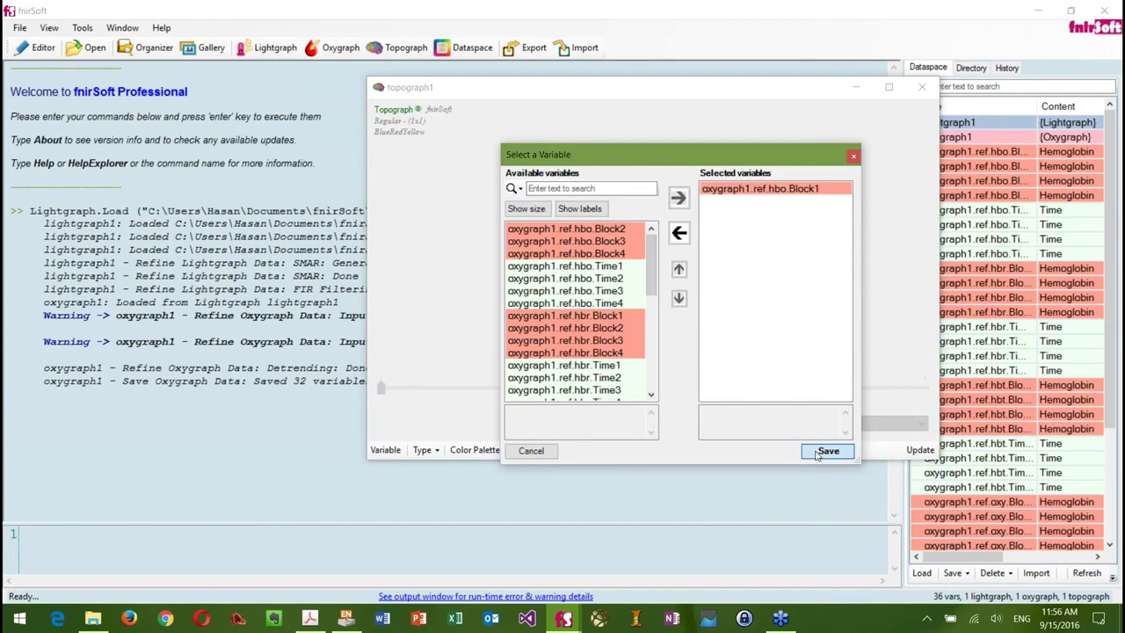
{"action": "left_click", "coordinate": [826, 450]}
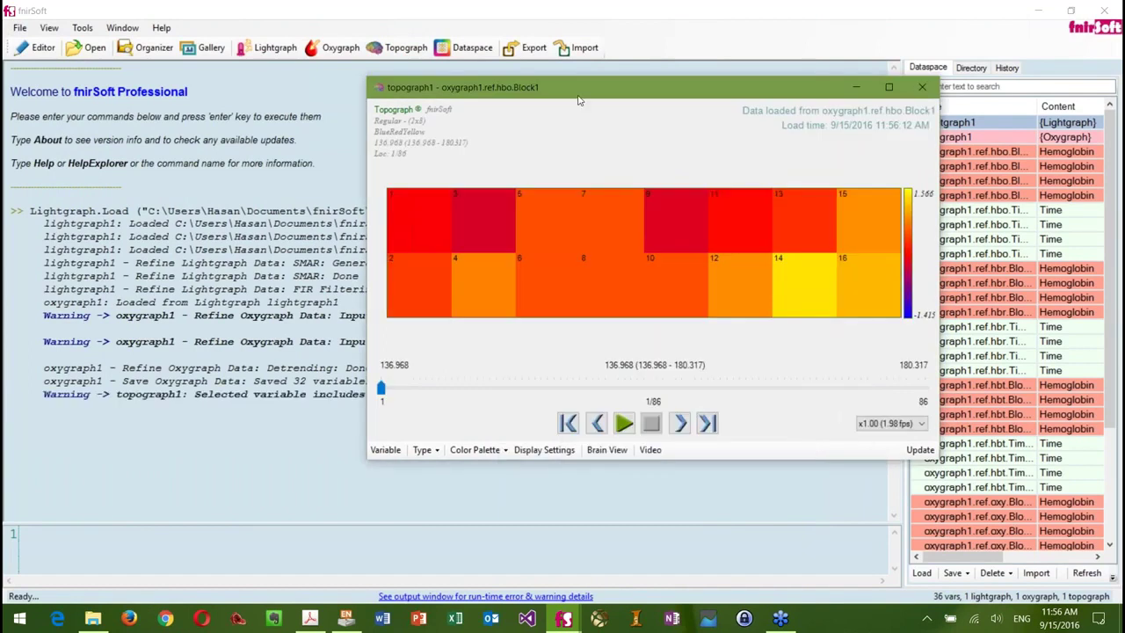
Reposition the topograph window and open its display type options.
{"action": "left_click_drag", "start_coordinate": [578, 99], "coordinate": [429, 133]}
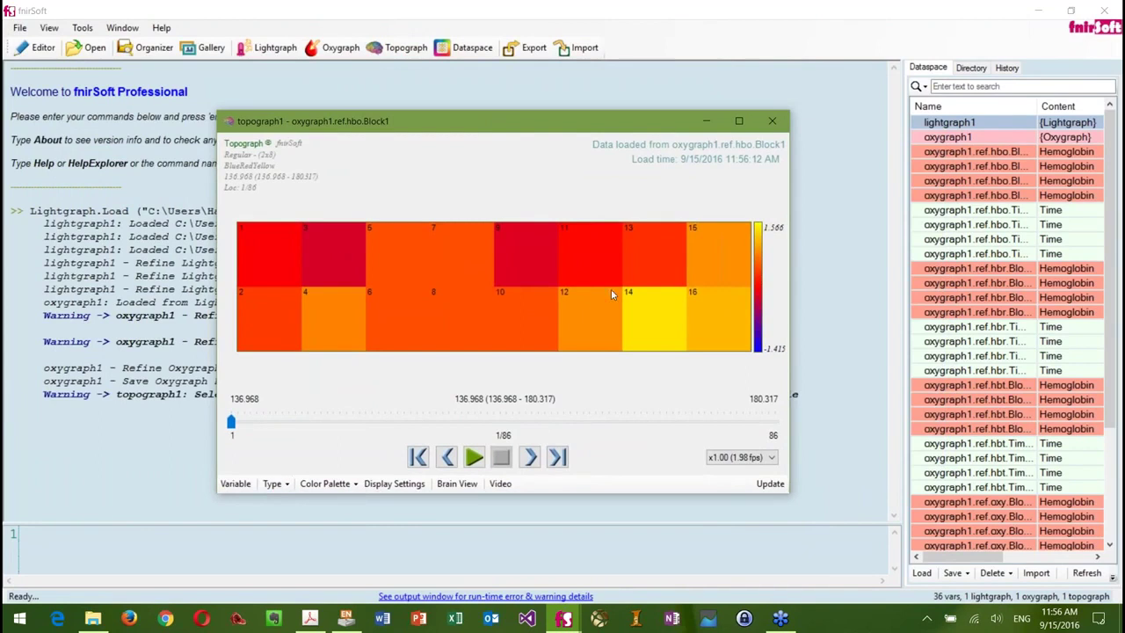
{"action": "left_click", "coordinate": [285, 483]}
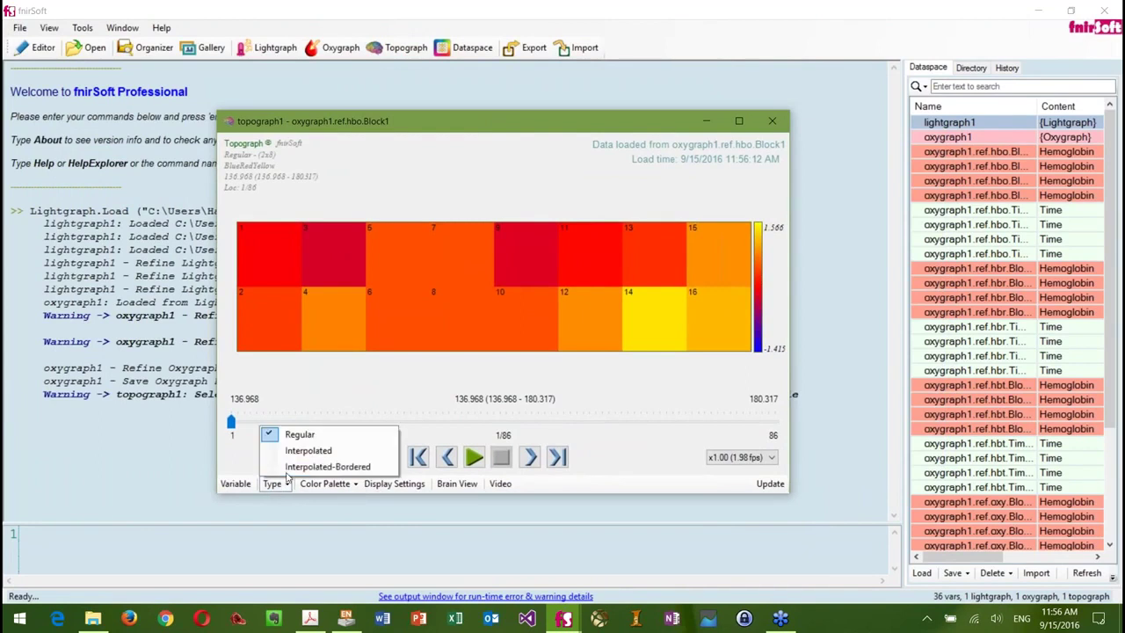